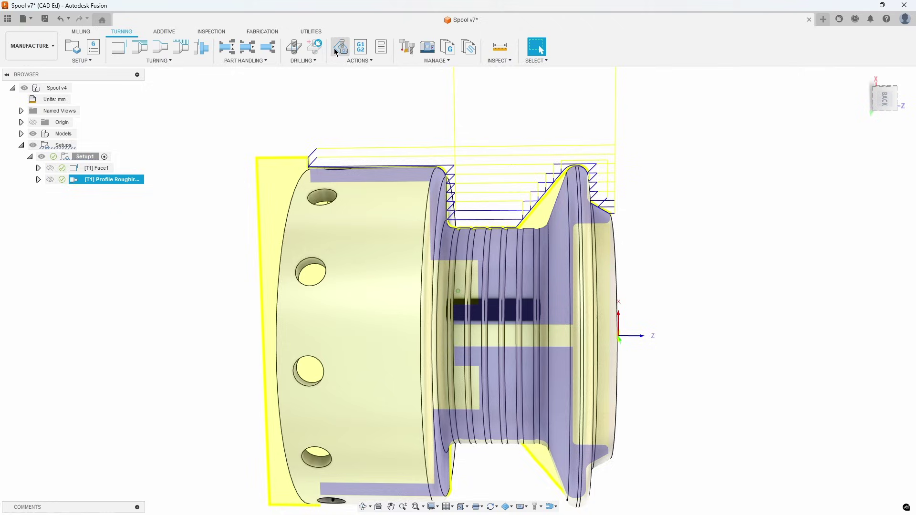
Run the machine simulation of the spool's turning toolpaths
left_click(340, 47)
scroll(562, 364, "down", 3)
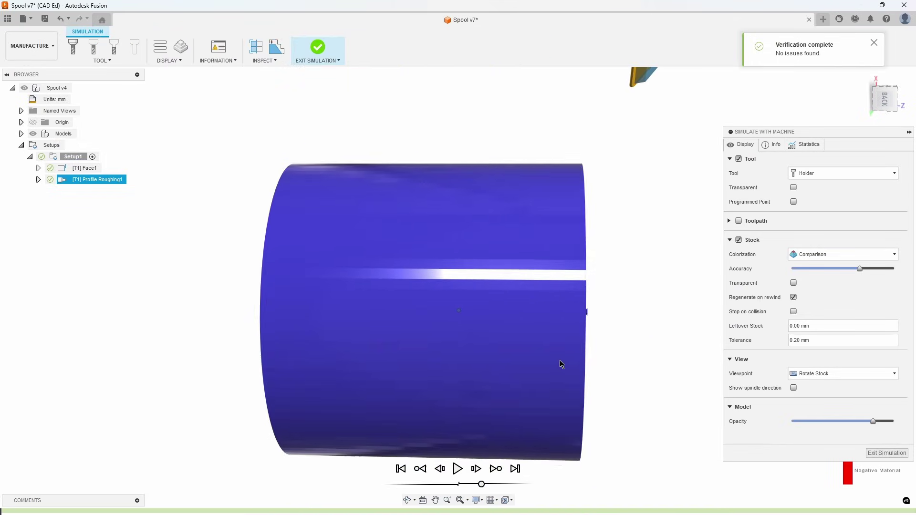
left_click(457, 468)
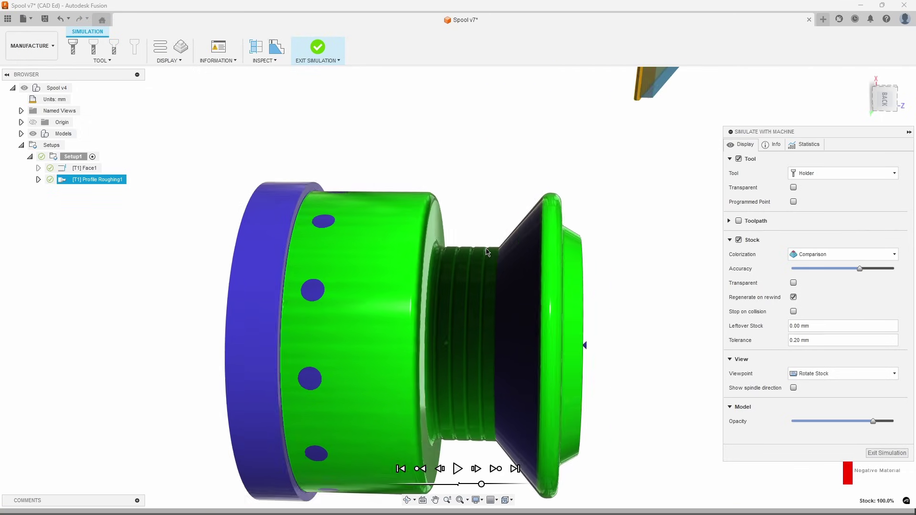
scroll(480, 255, "up", 5)
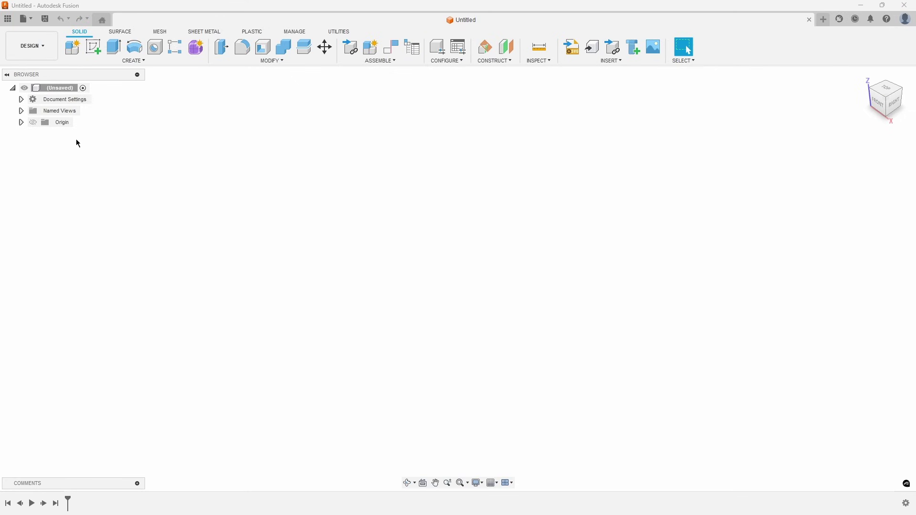
Open the Spool design from the Data Panel and switch to the Manufacture workspace
left_click(8, 18)
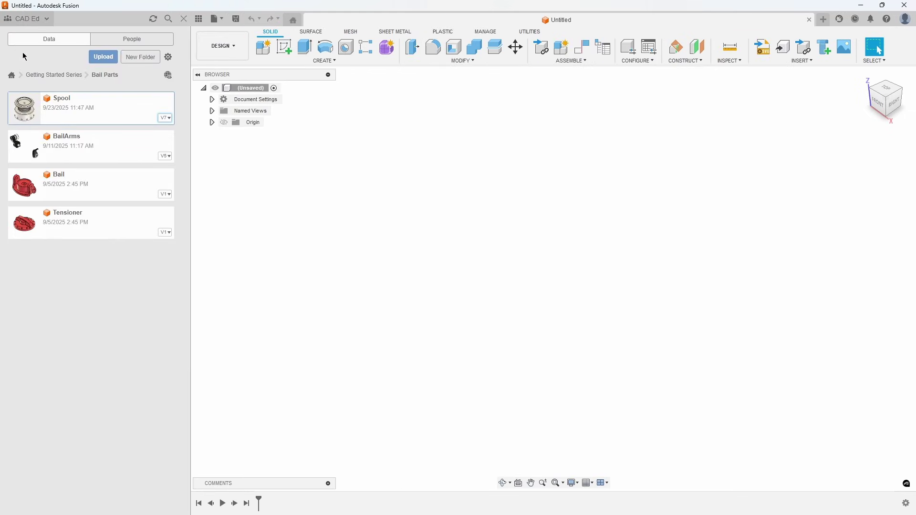
double_click(62, 115)
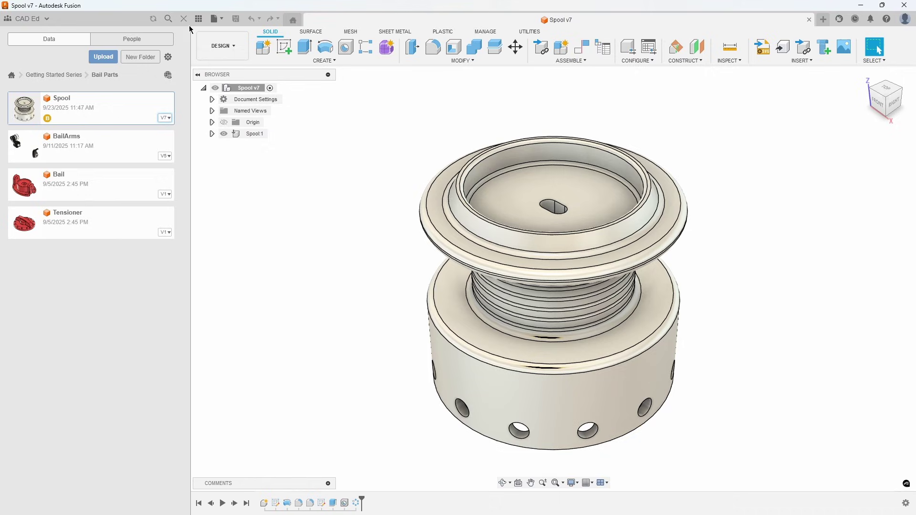
left_click(183, 19)
left_click(31, 45)
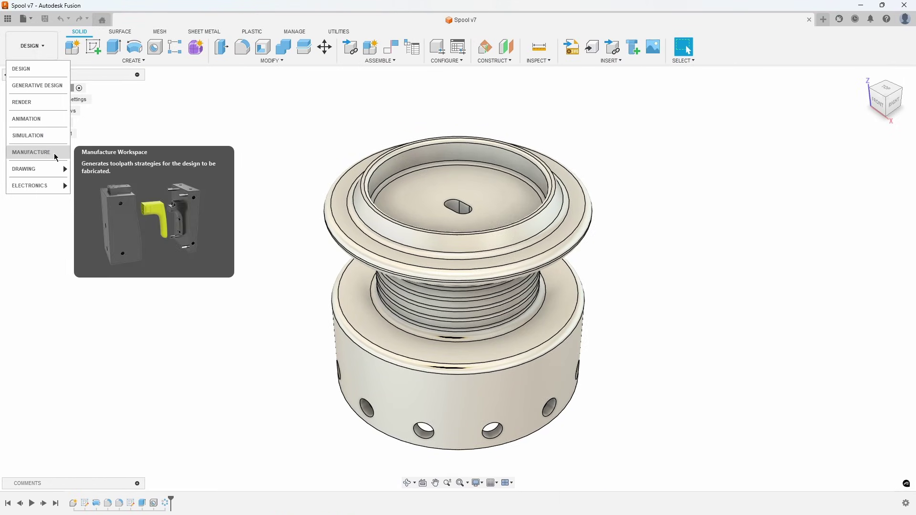
left_click(55, 155)
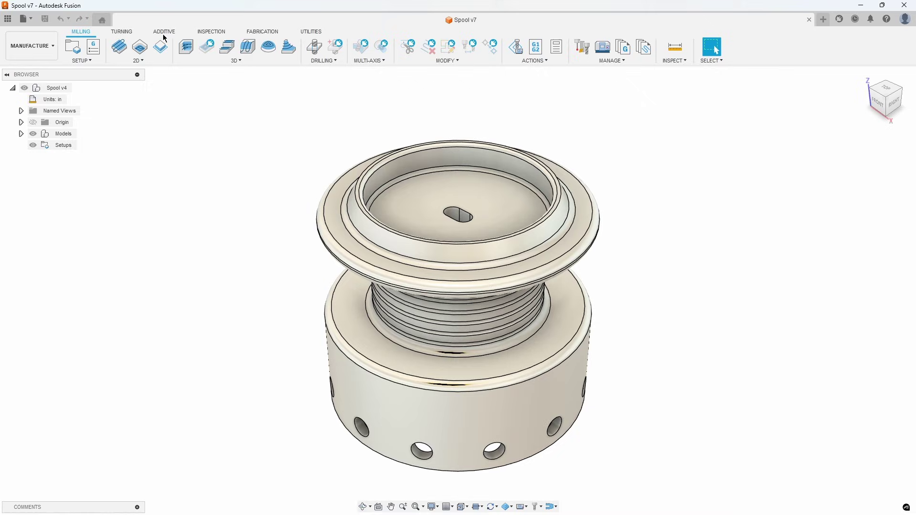
Change the Spool document's unit system from inches to millimetres
left_click(121, 31)
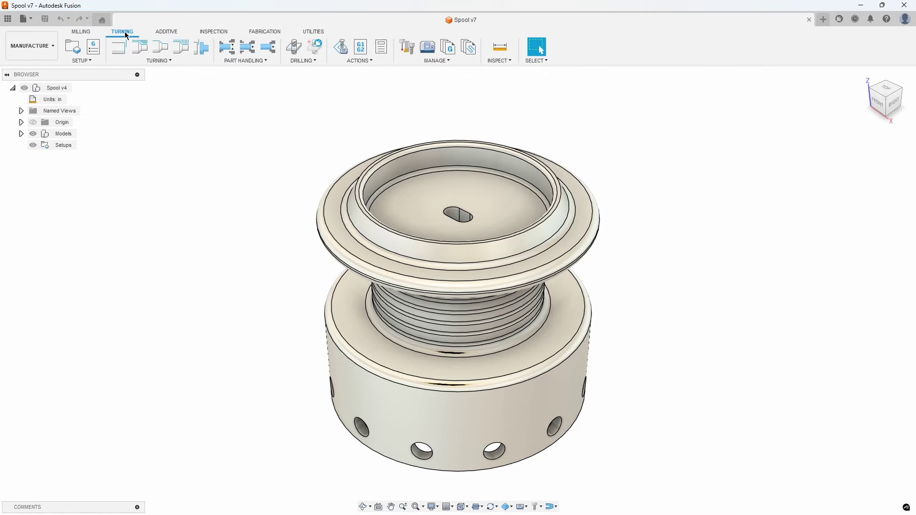
left_click(73, 100)
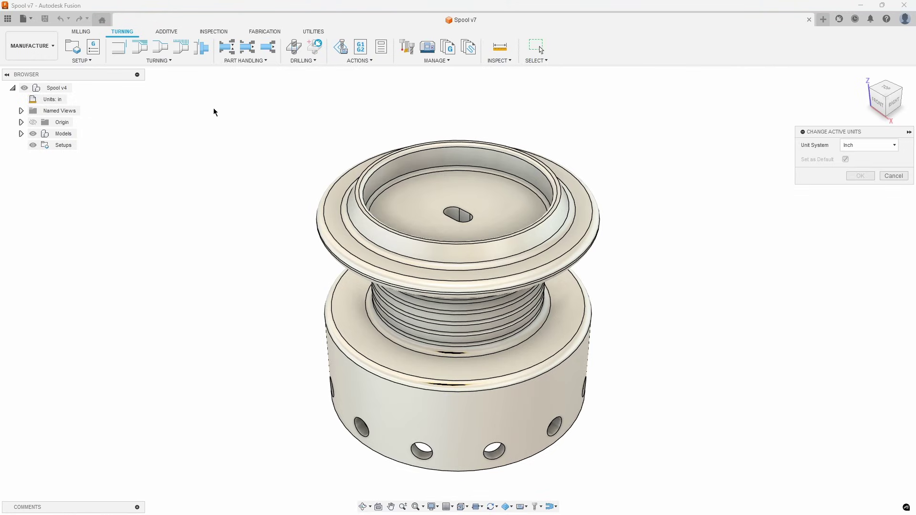
left_click(868, 144)
left_click(862, 159)
left_click(861, 176)
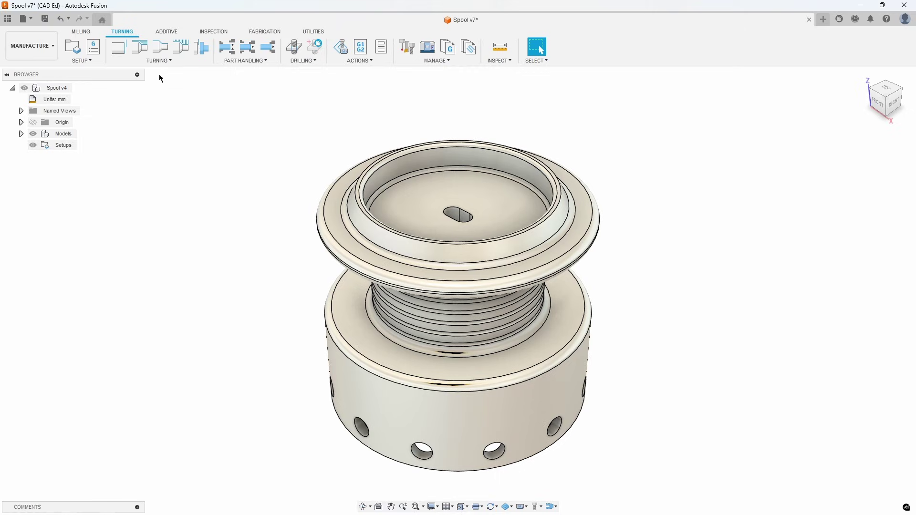
left_click(88, 60)
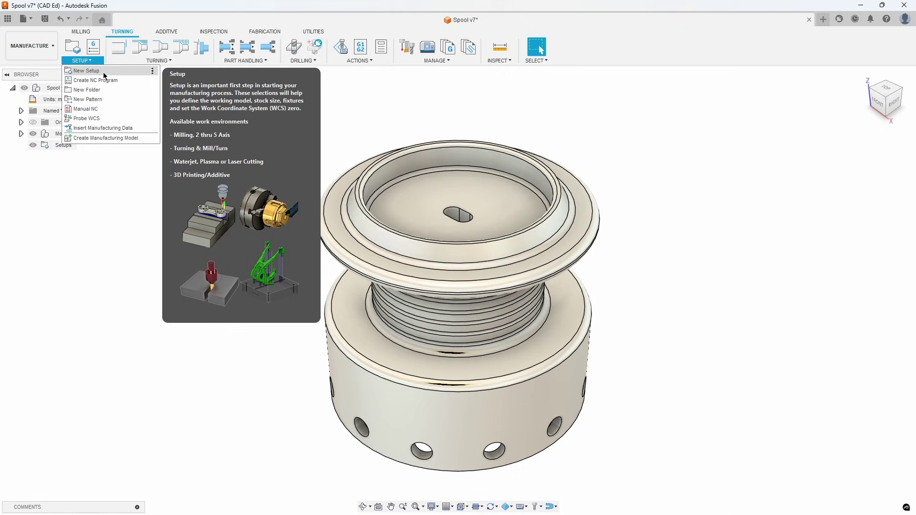
Start a new turning setup, check the spool's orientation, and view its stock settings
left_click(103, 73)
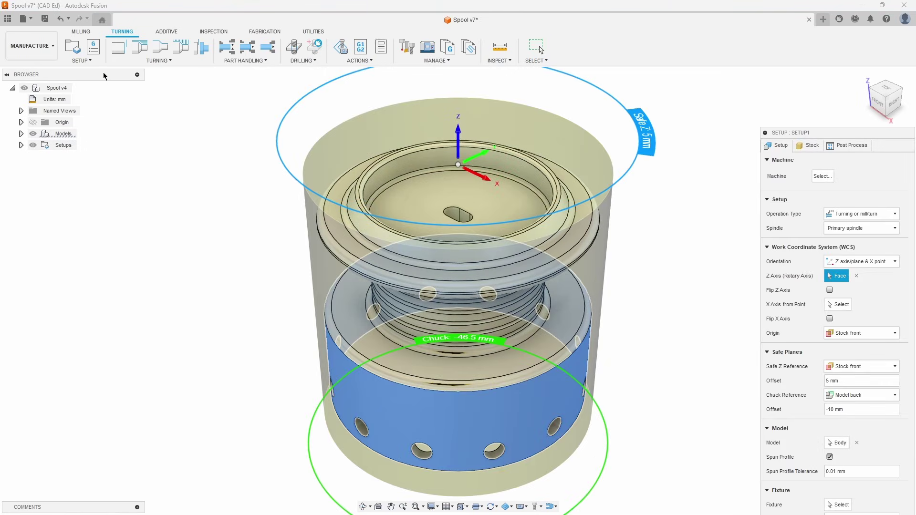
mouse_move(351, 159)
middle_mouse_down("shift")
mouse_move(594, 199)
mouse_move(742, 253)
mouse_move(760, 246)
middle_mouse_up("shift")
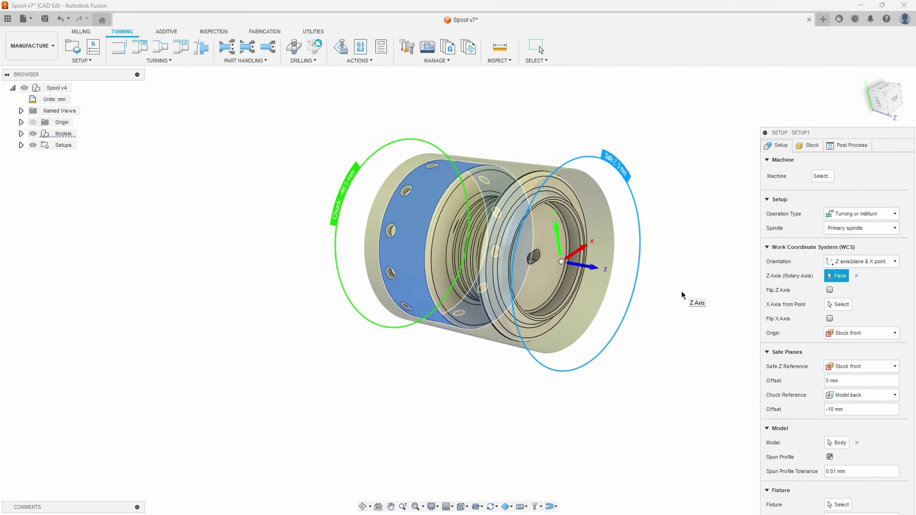
middle_click_drag(682, 294, 621, 164, "shift")
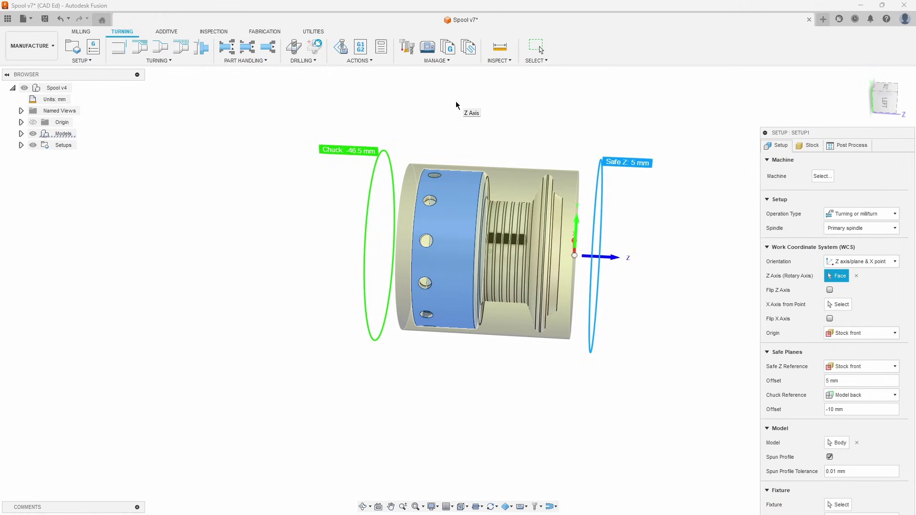
left_click(804, 146)
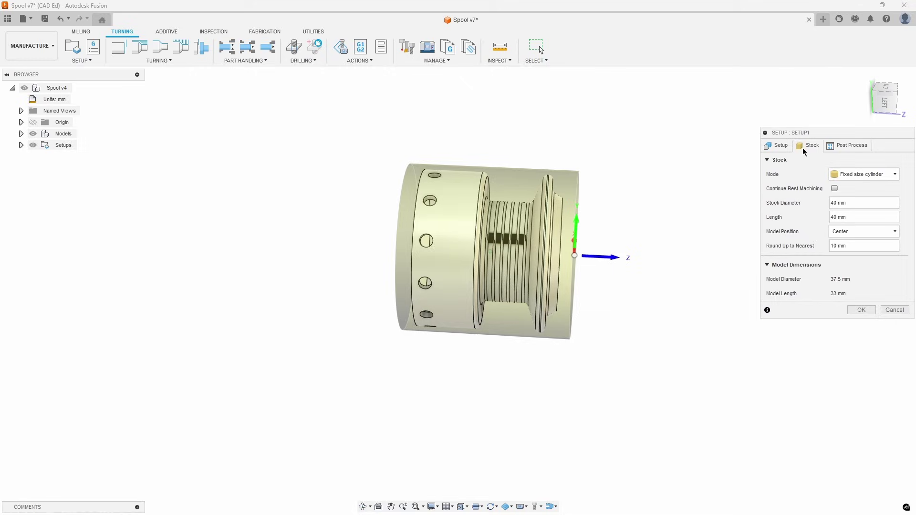
Offset the spool 1 mm from the stock front and finish Setup1
left_click(848, 230)
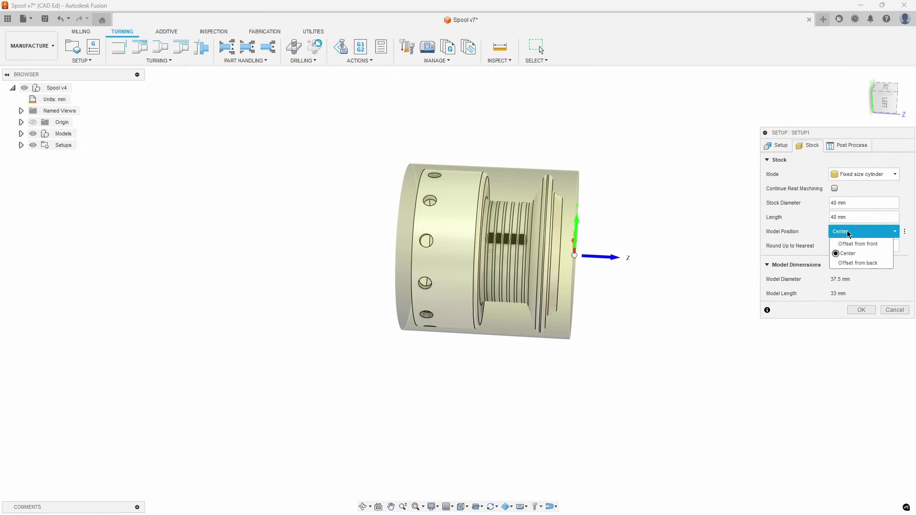
left_click(856, 244)
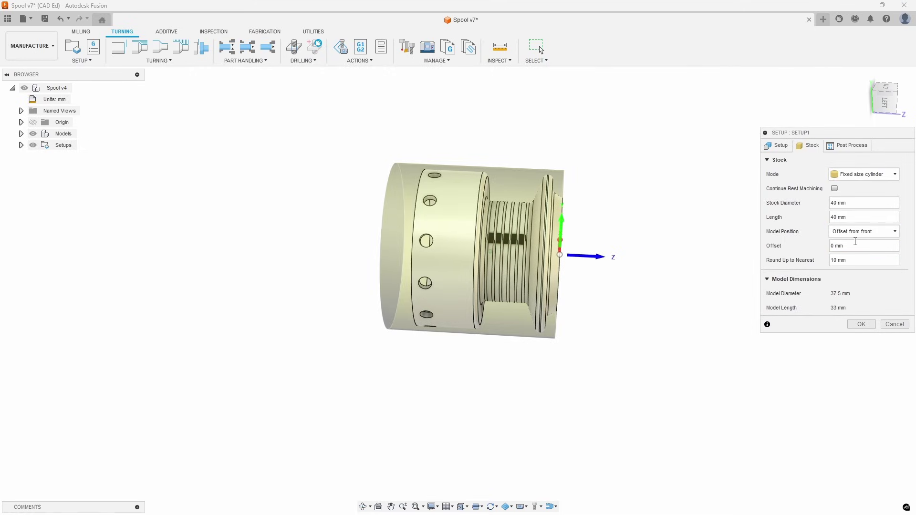
double_click(833, 246)
type("1")
key("Return")
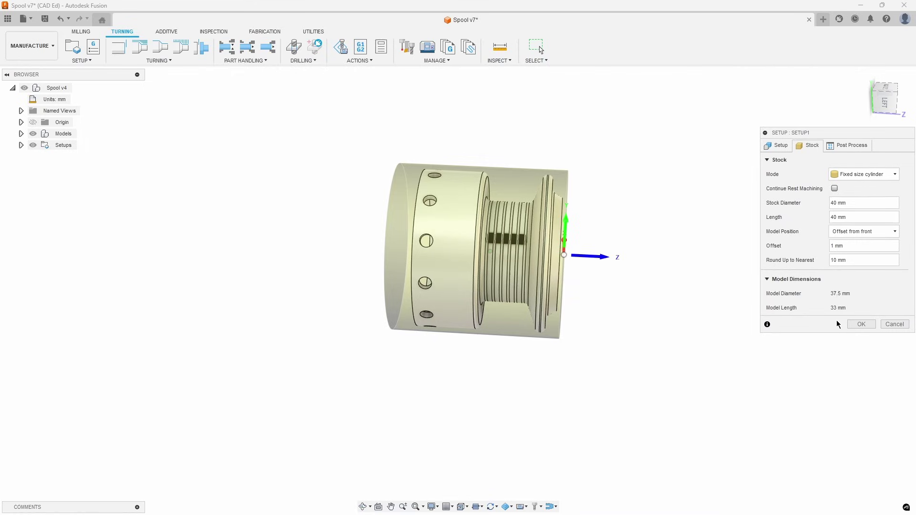
left_click(851, 325)
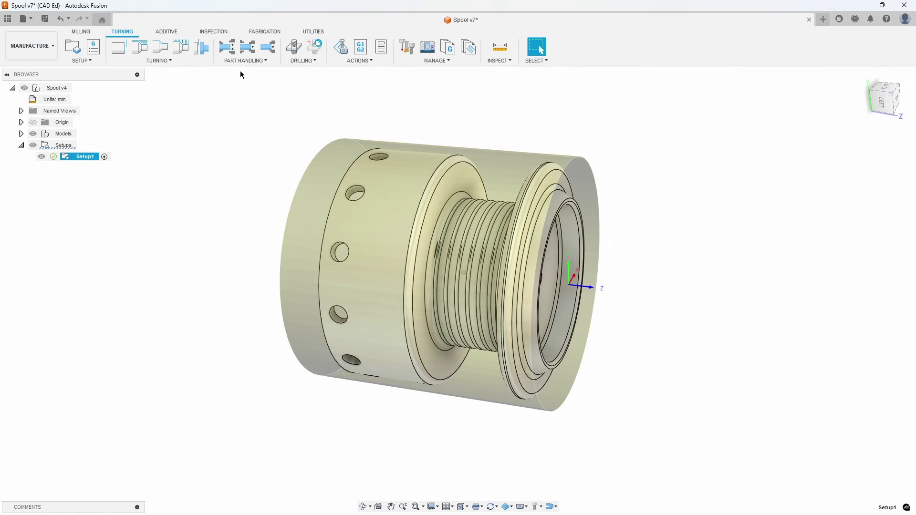
Start a Turning Face operation and bring up its tool library
left_click(177, 61)
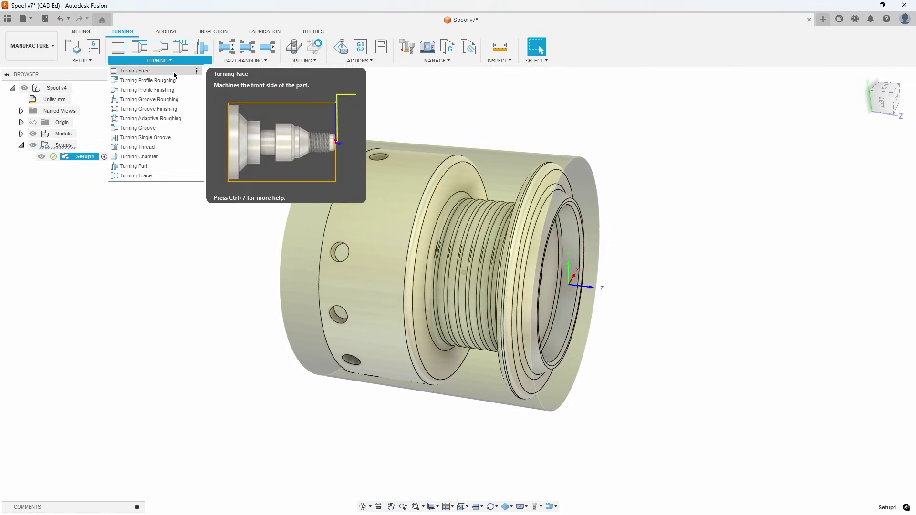
left_click(173, 72)
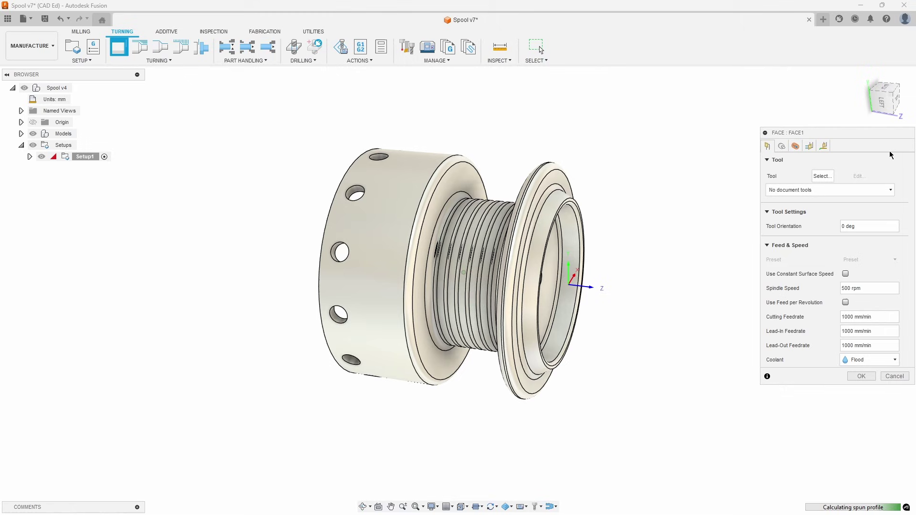
left_click(821, 176)
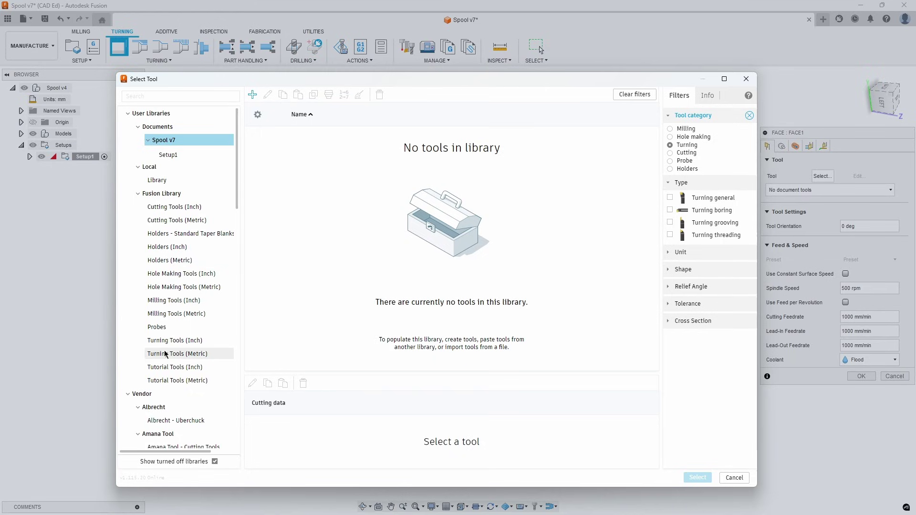
Pick the VNMT09T302 - DVLN-R right-hand tool from the metric turning library
left_click(176, 353)
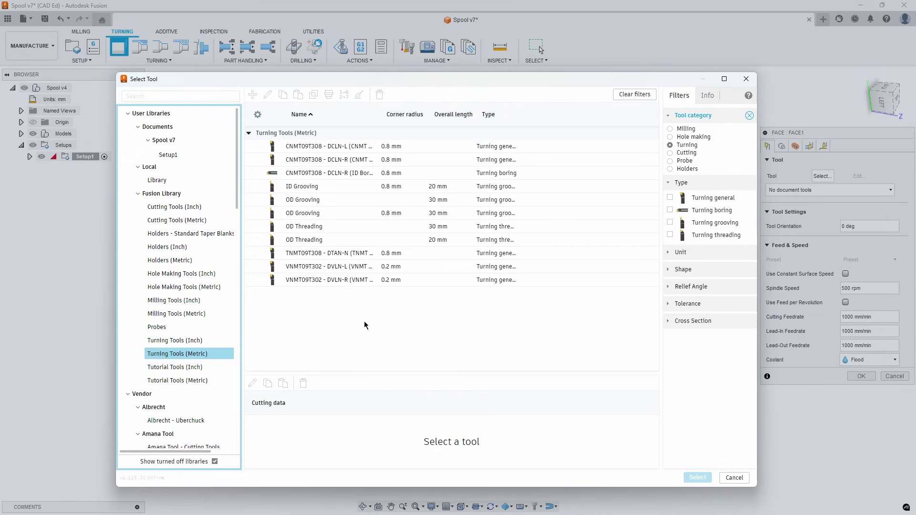
left_click(343, 284)
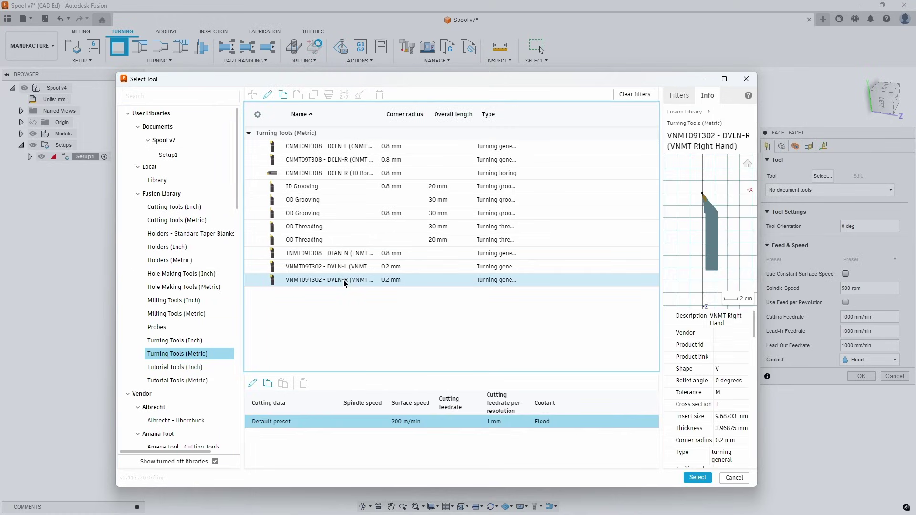
Accept the VNMT tool and review the face operation's geometry and radii settings
left_click(696, 477)
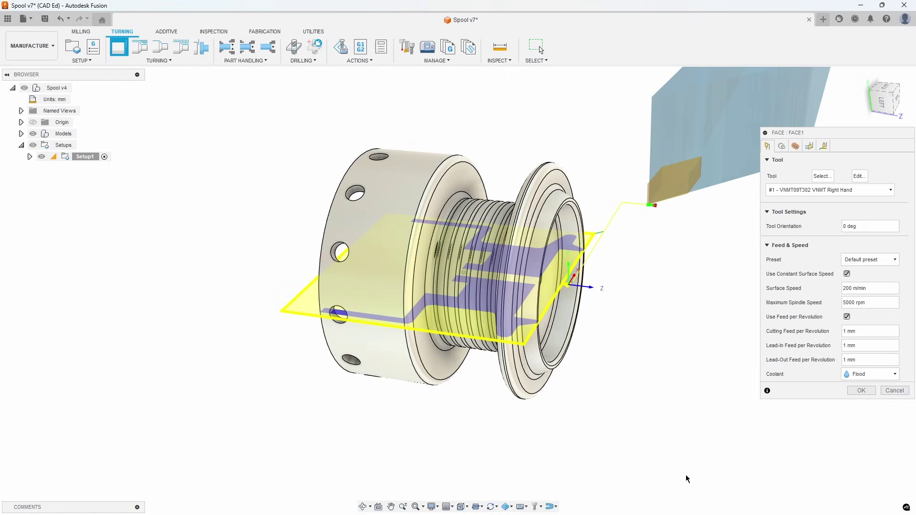
middle_click_drag(673, 442, 608, 301, "shift")
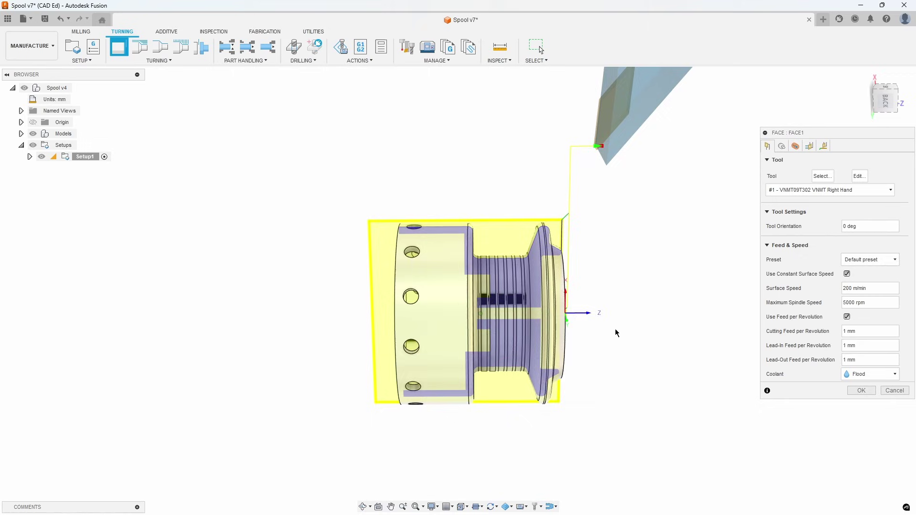
scroll(609, 300, "down", 3)
scroll(572, 250, "down", 3)
scroll(551, 200, "down", 2)
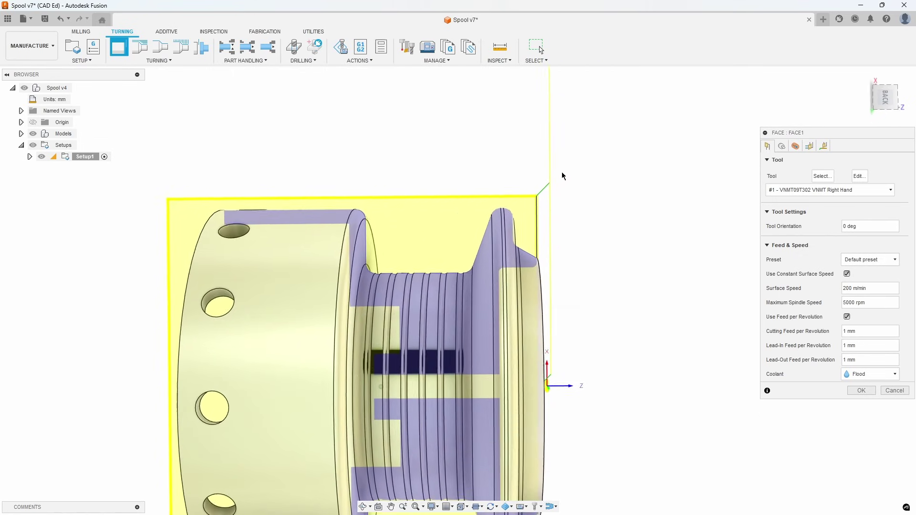
middle_click_drag(541, 229, 533, 204, "shift")
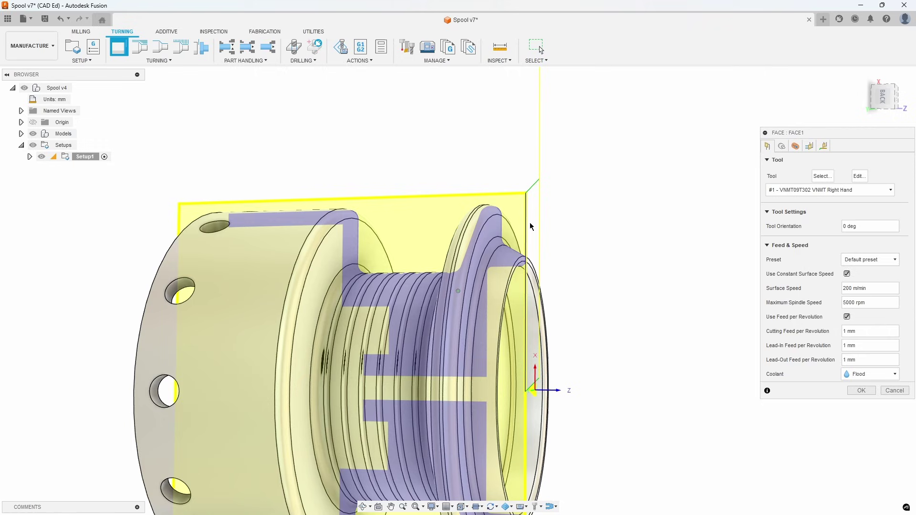
scroll(552, 190, "up", 2)
scroll(551, 189, "up", 3)
scroll(572, 189, "up", 2)
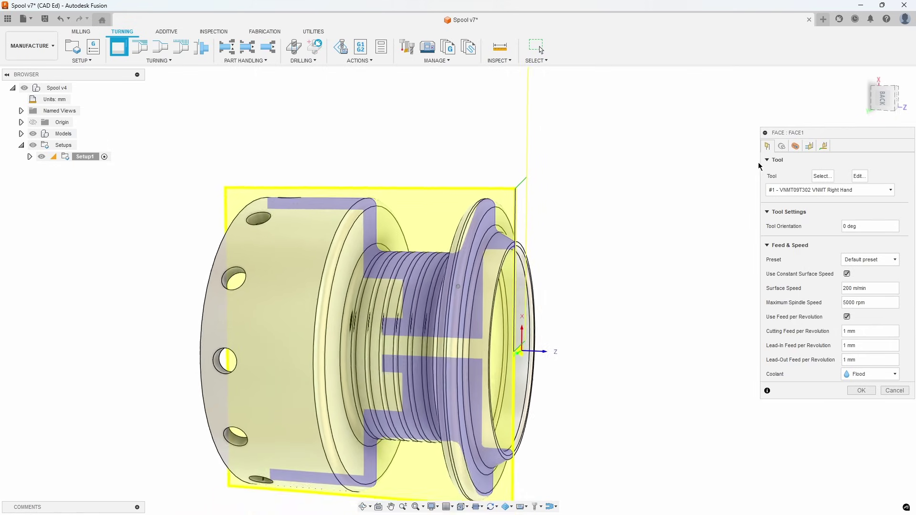
left_click(780, 148)
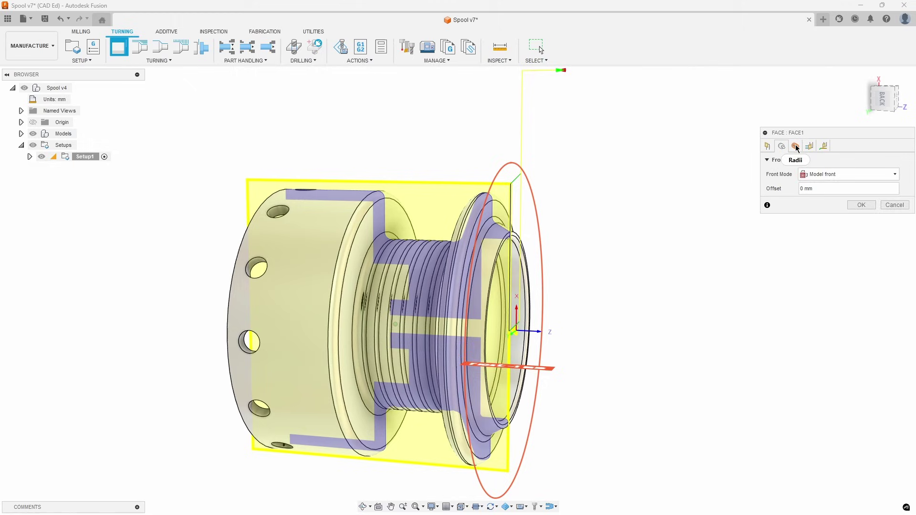
left_click(795, 147)
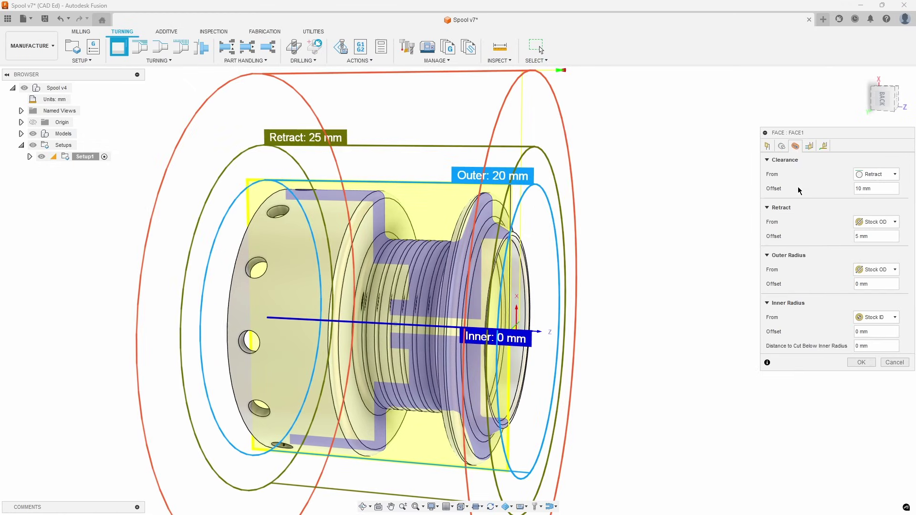
Review passes and linking, keep Lead-In enabled, and create Face1
left_click(809, 146)
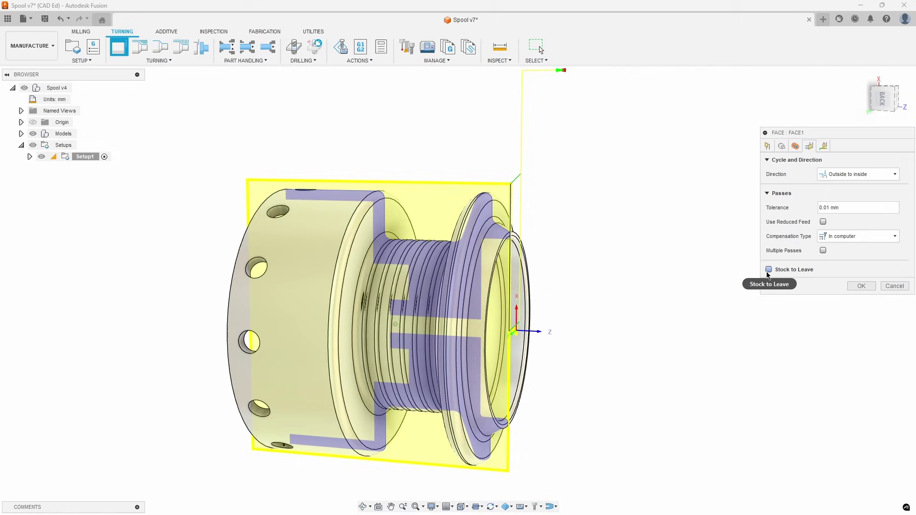
left_click(823, 146)
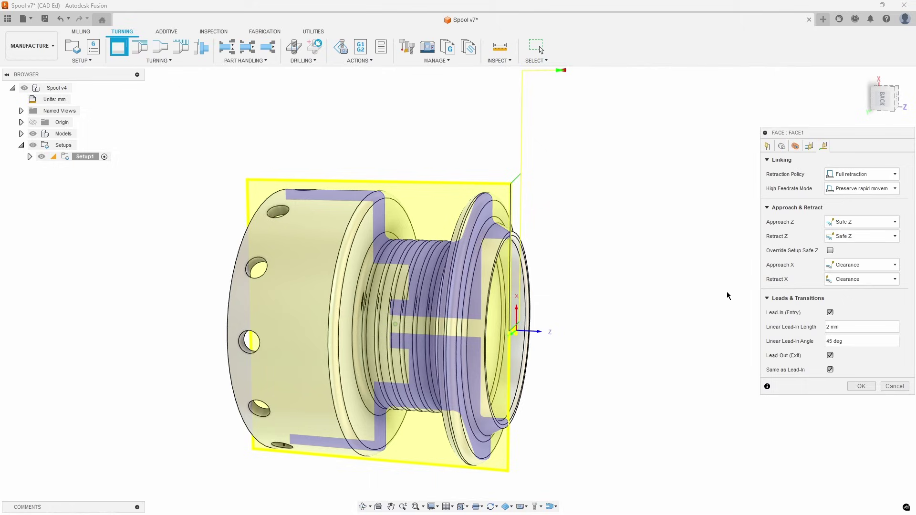
left_click(830, 313)
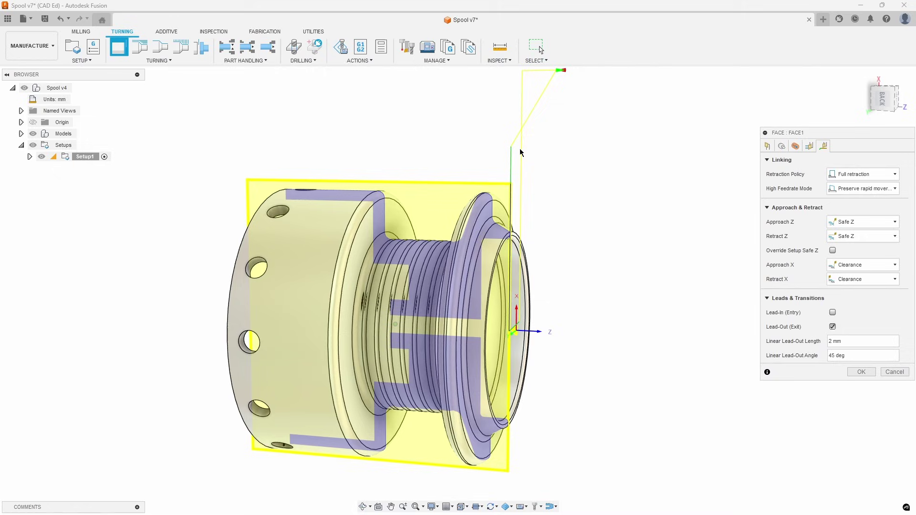
left_click(832, 313)
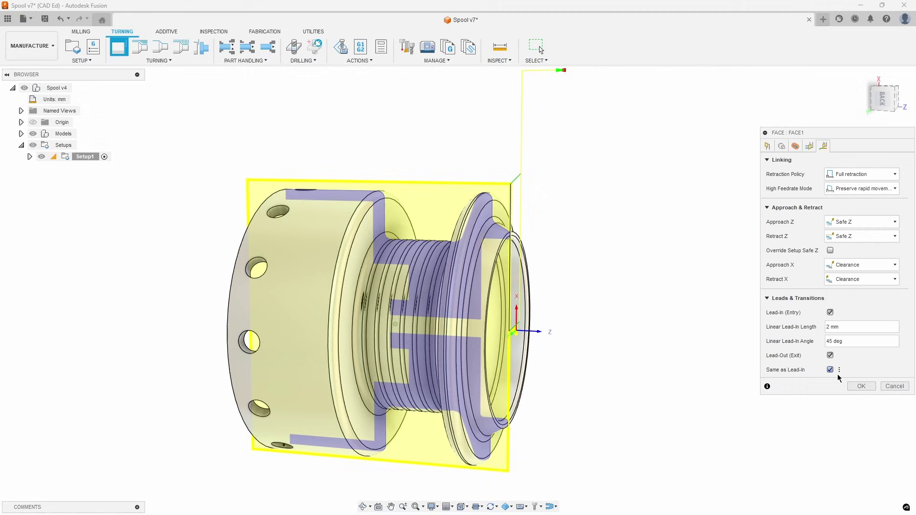
left_click(854, 386)
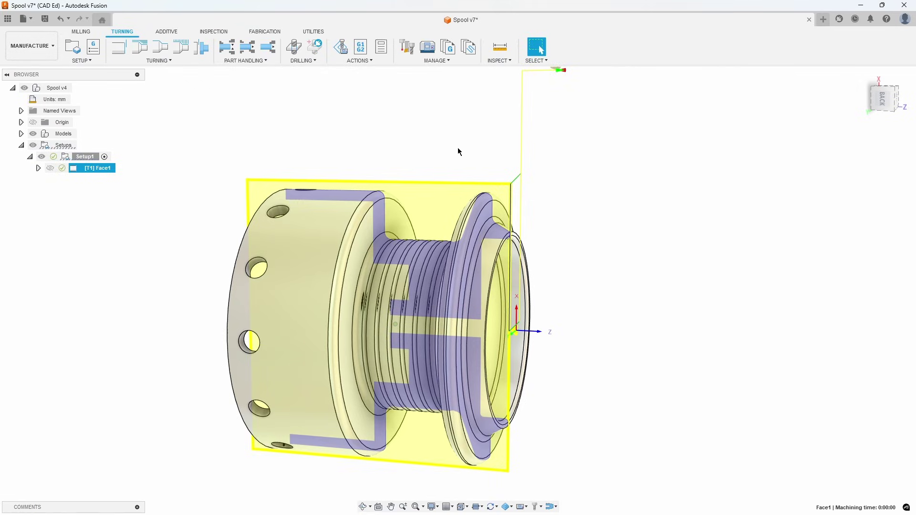
left_click(342, 51)
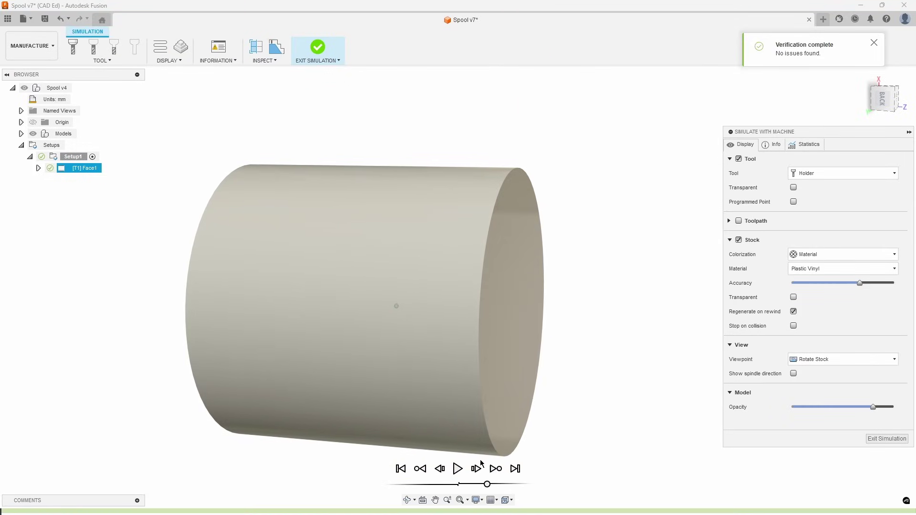
left_click(457, 469)
left_click(458, 468)
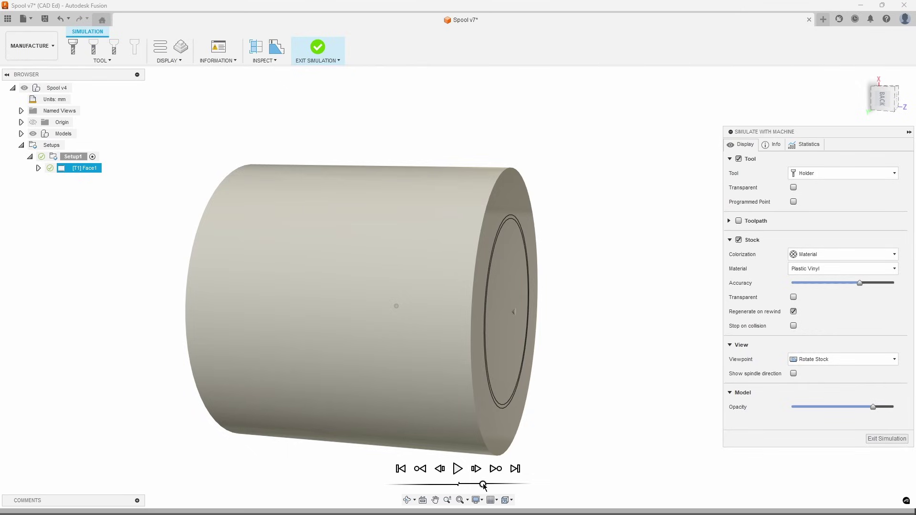
left_click_drag(487, 483, 472, 484)
left_click(457, 469)
left_click(805, 256)
left_click(806, 295)
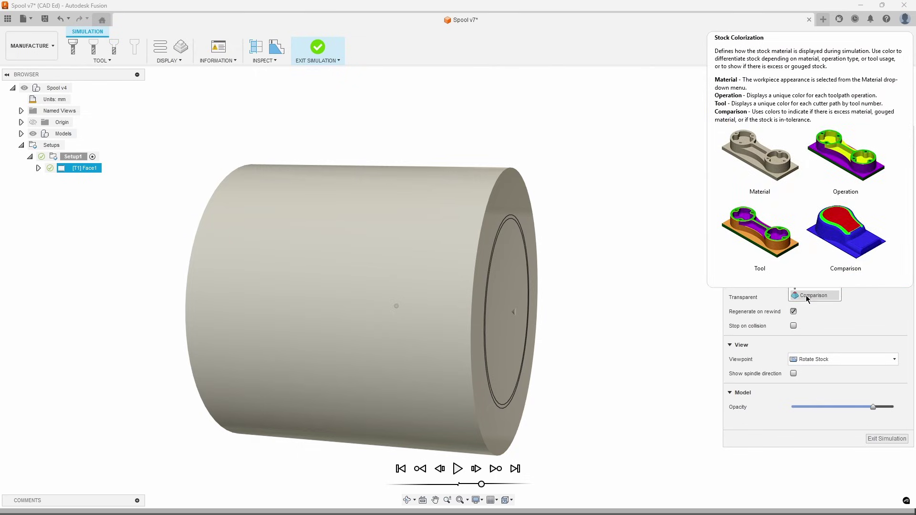
left_click(456, 468)
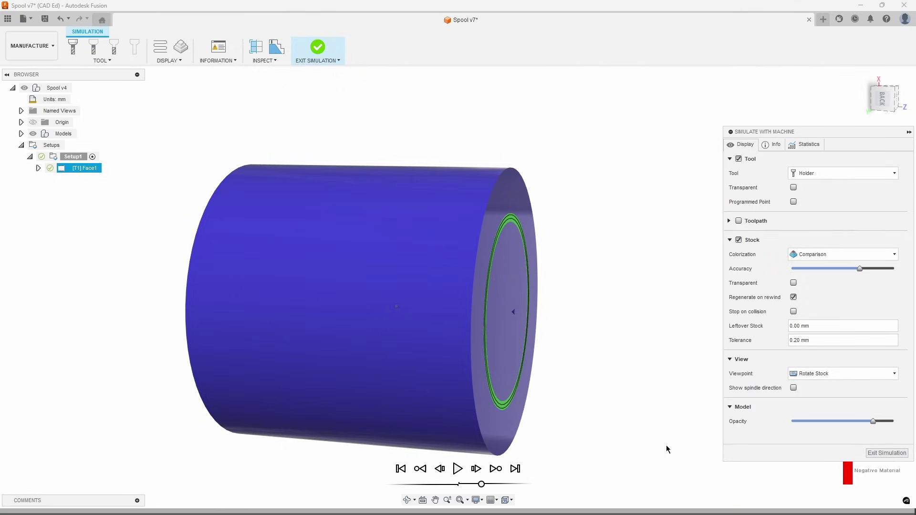
left_click(874, 455)
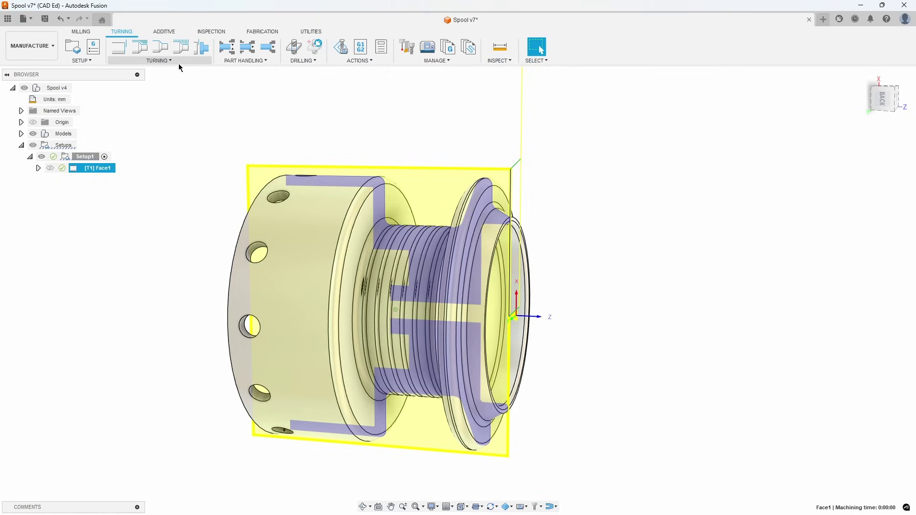
Add a Profile Roughing operation leaving 0.1 mm stock and inspect its toolpath
left_click(158, 61)
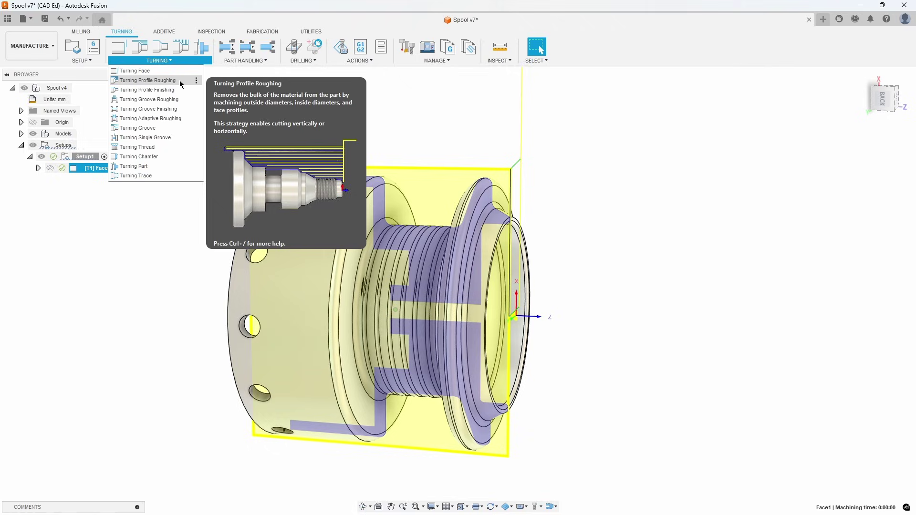
left_click(180, 80)
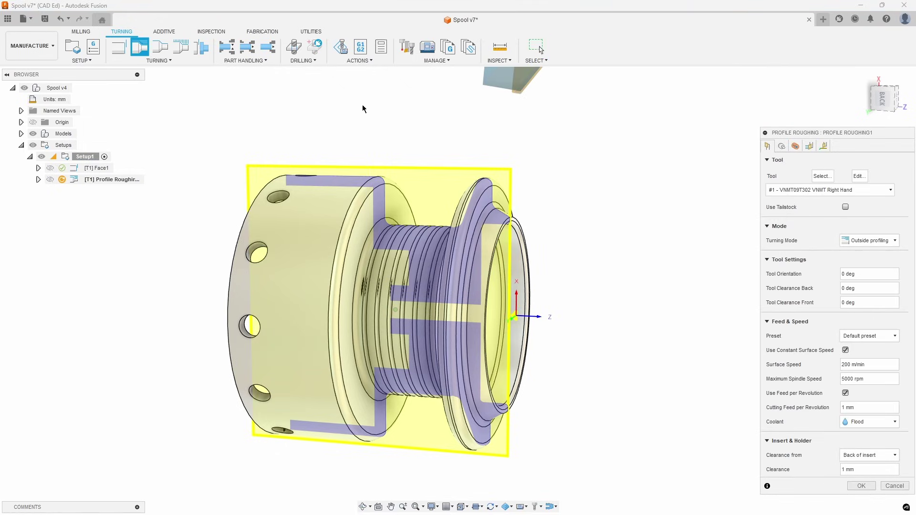
left_click(809, 146)
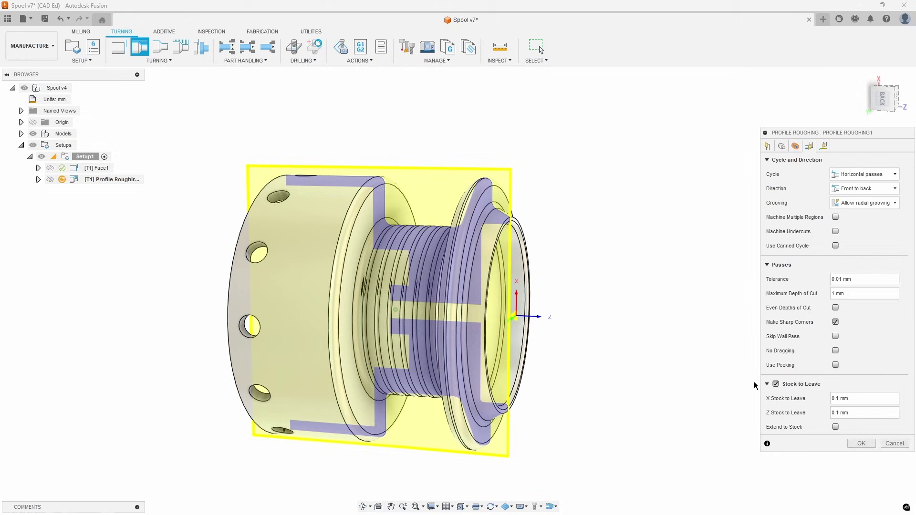
left_click(861, 443)
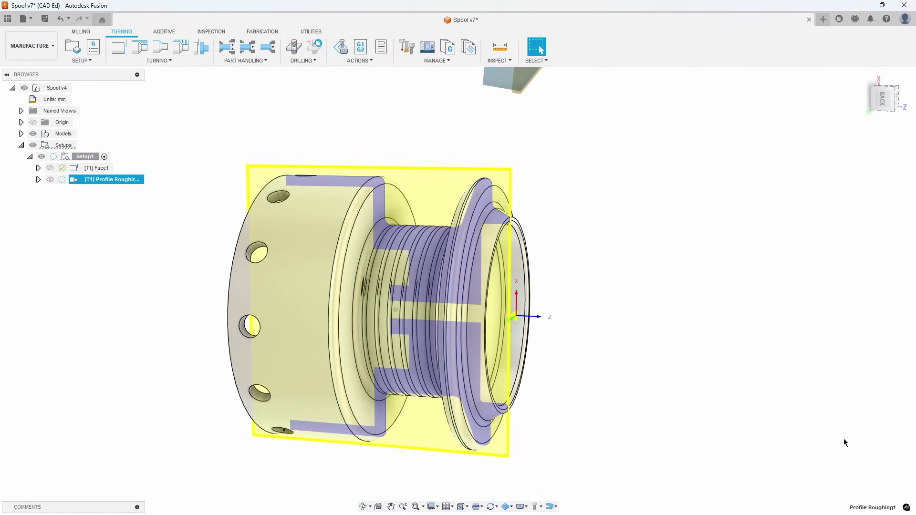
scroll(608, 222, "down", 2)
scroll(587, 197, "down", 2)
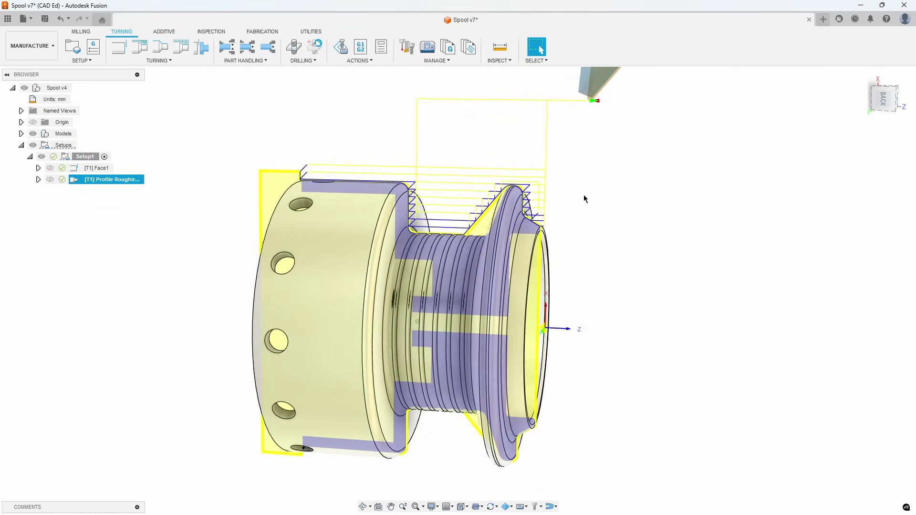
scroll(582, 194, "down", 2)
scroll(608, 172, "down", 2)
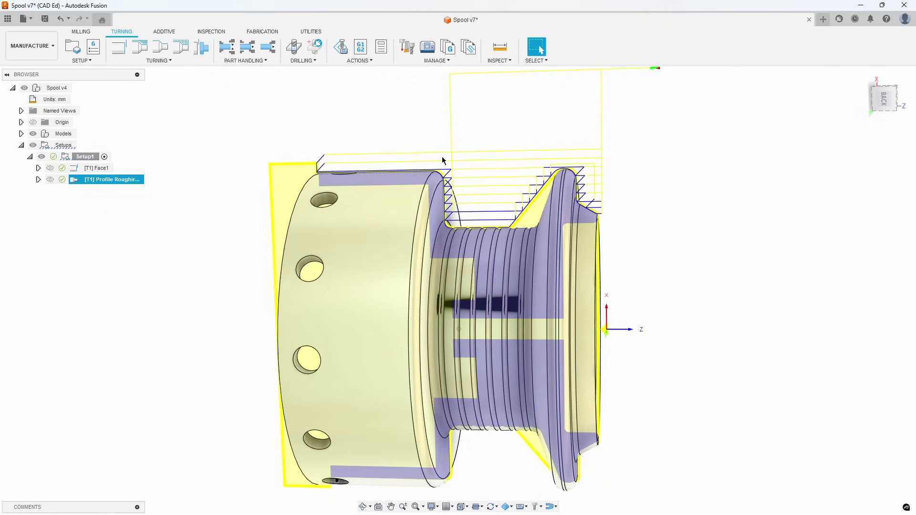
middle_click_drag(513, 190, 530, 217, "shift")
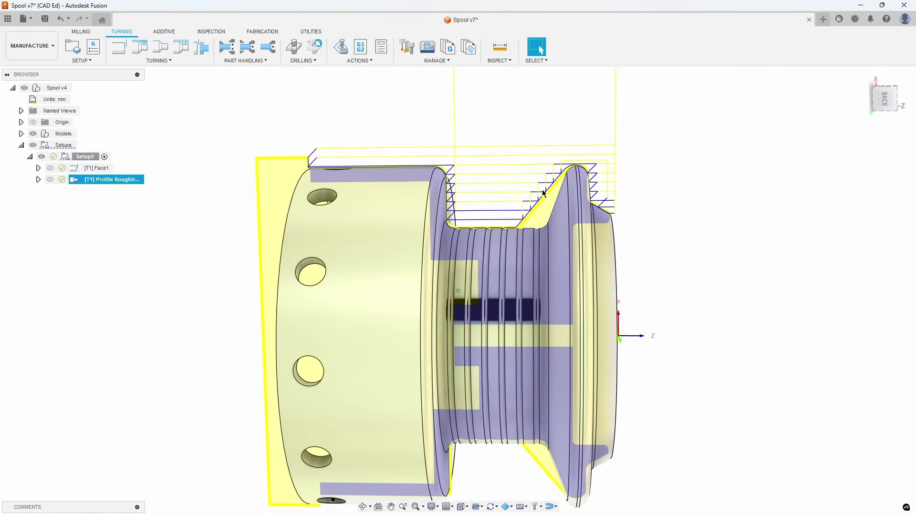
left_click(341, 48)
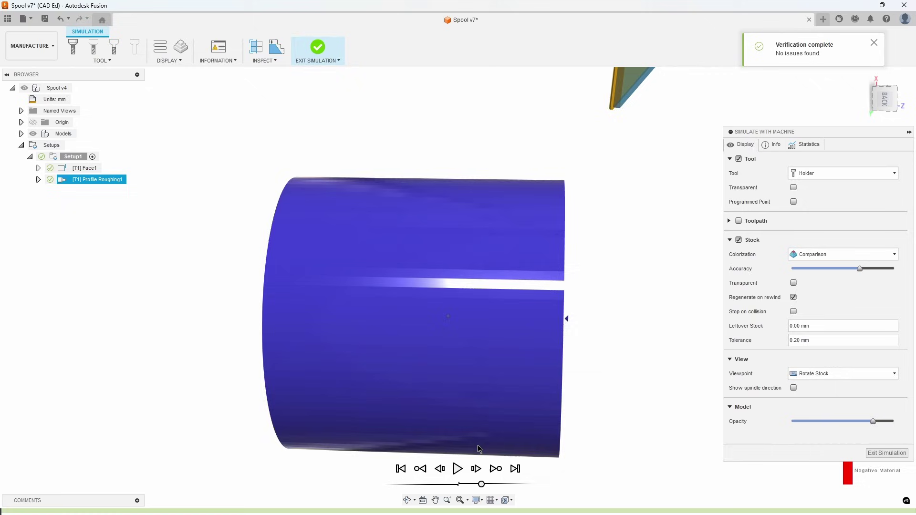
left_click(456, 469)
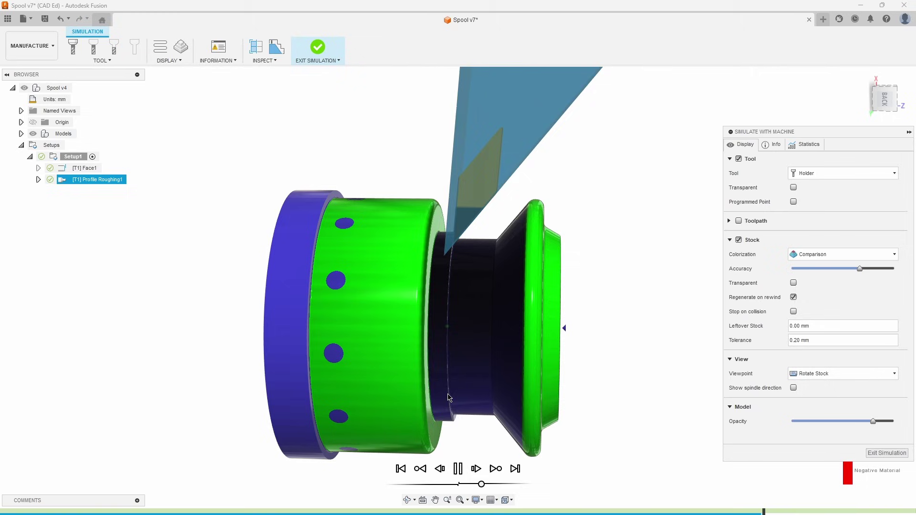
scroll(482, 256, "up", 4)
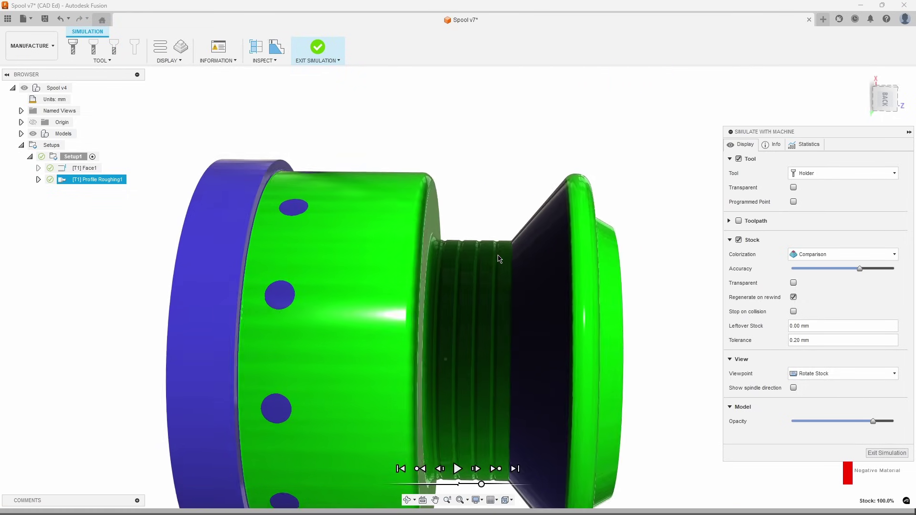
scroll(483, 257, "up", 3)
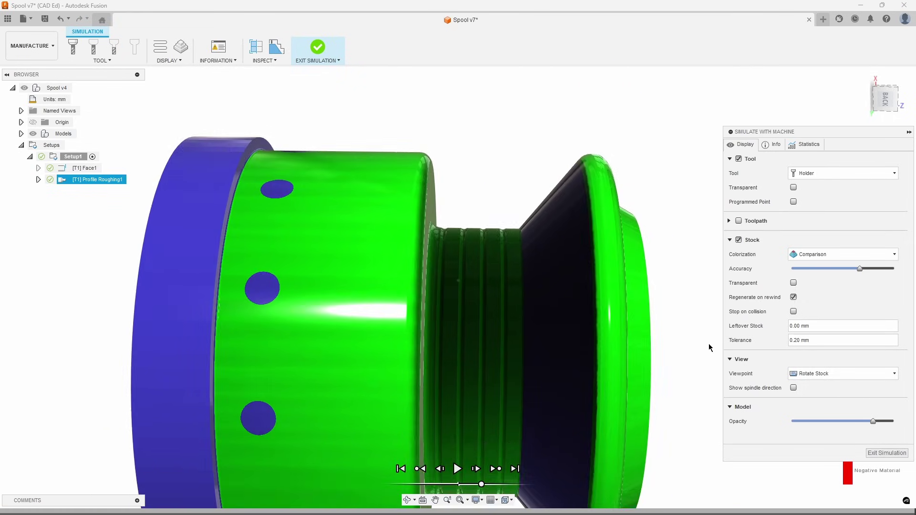
middle_click_drag(504, 247, 544, 257, "shift")
key("Escape")
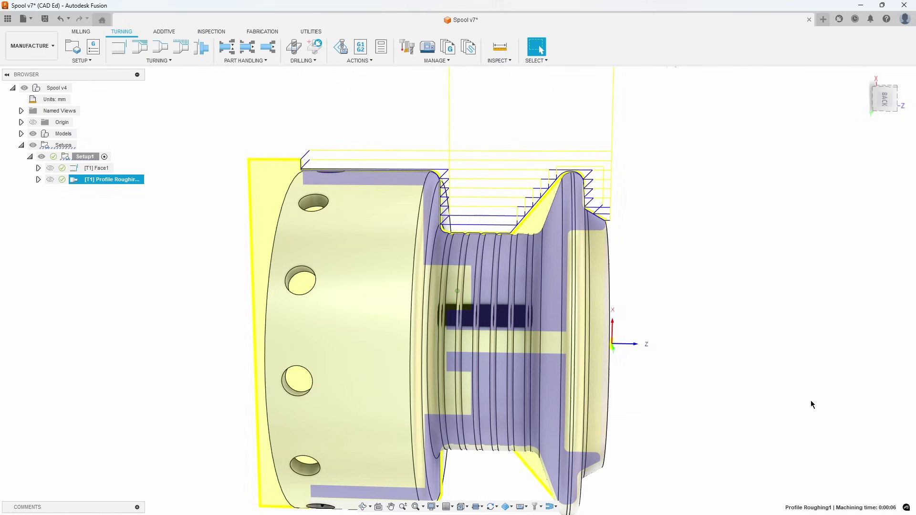
Edit Profile Roughing1 to suppress the six spool groove faces and regenerate it
right_click(120, 179)
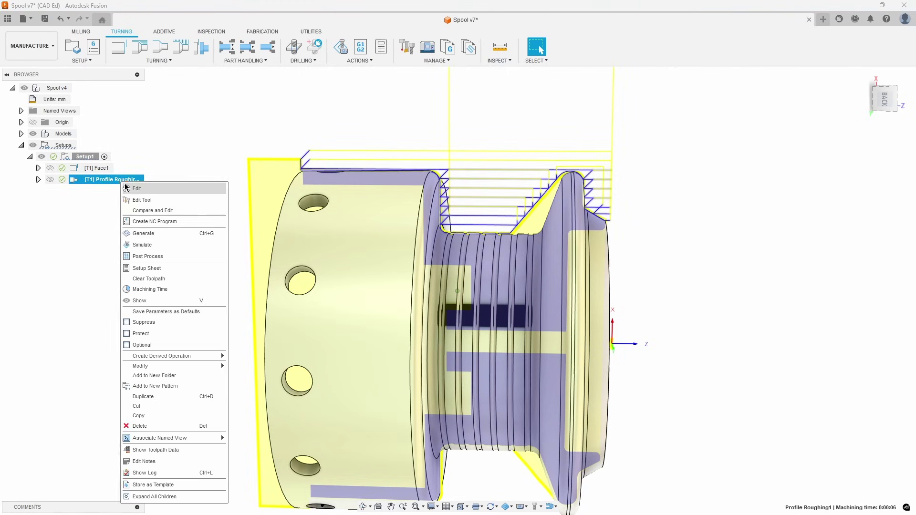
left_click(137, 188)
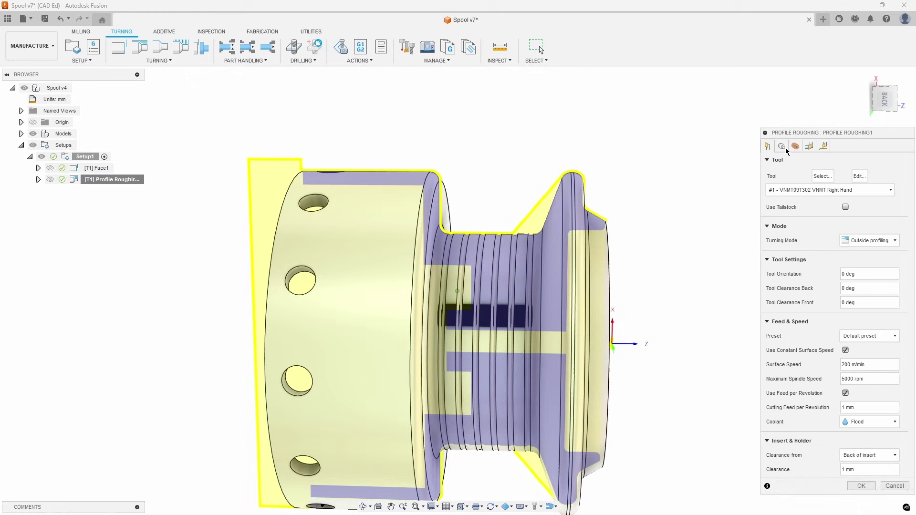
left_click(781, 147)
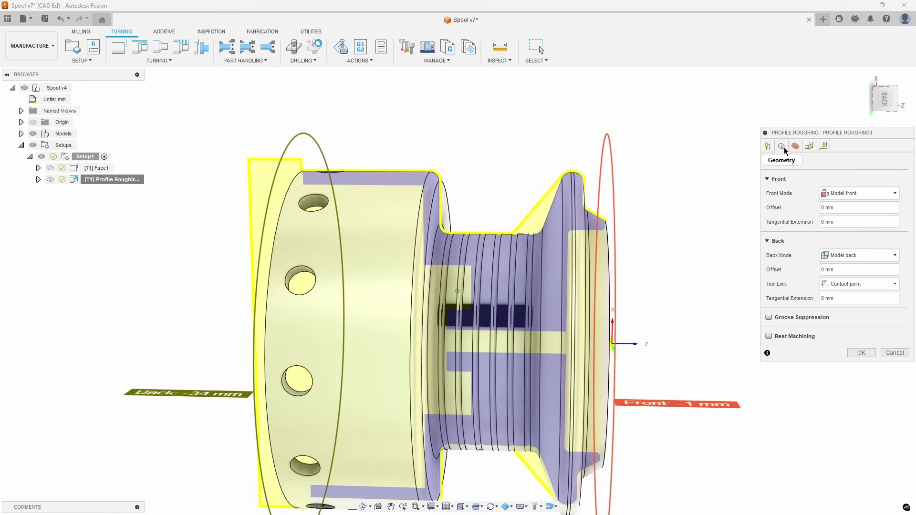
left_click(769, 317)
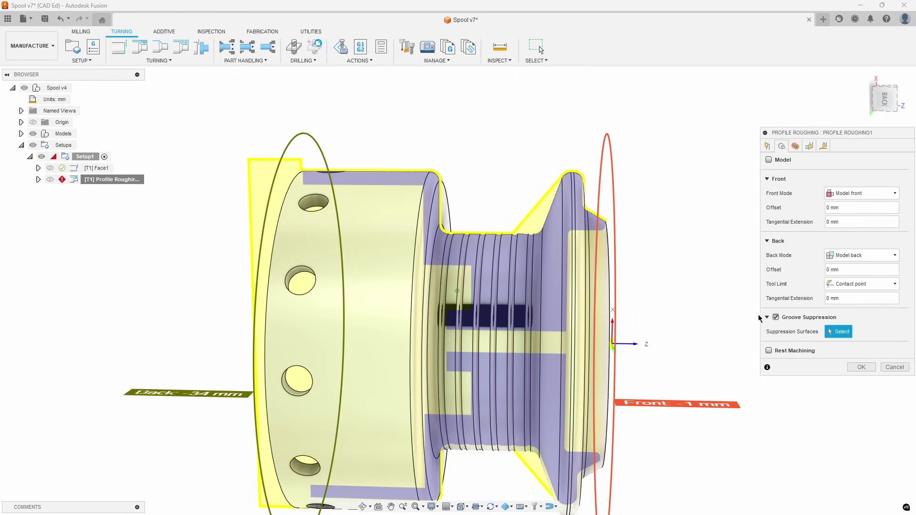
left_click(530, 247)
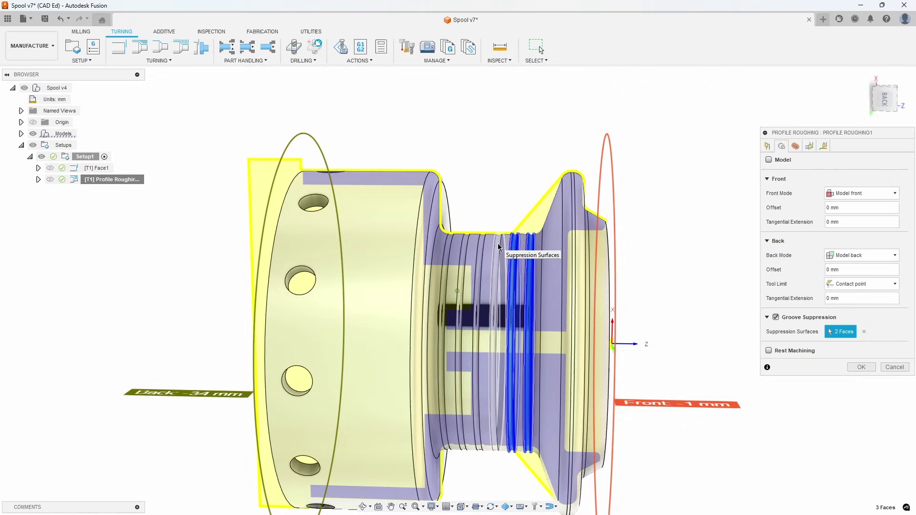
left_click(497, 244)
left_click(465, 242)
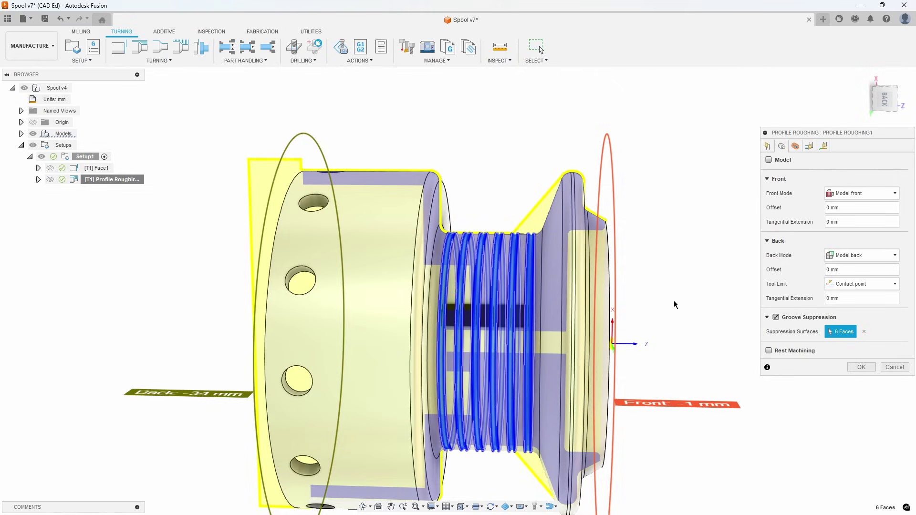
left_click(861, 367)
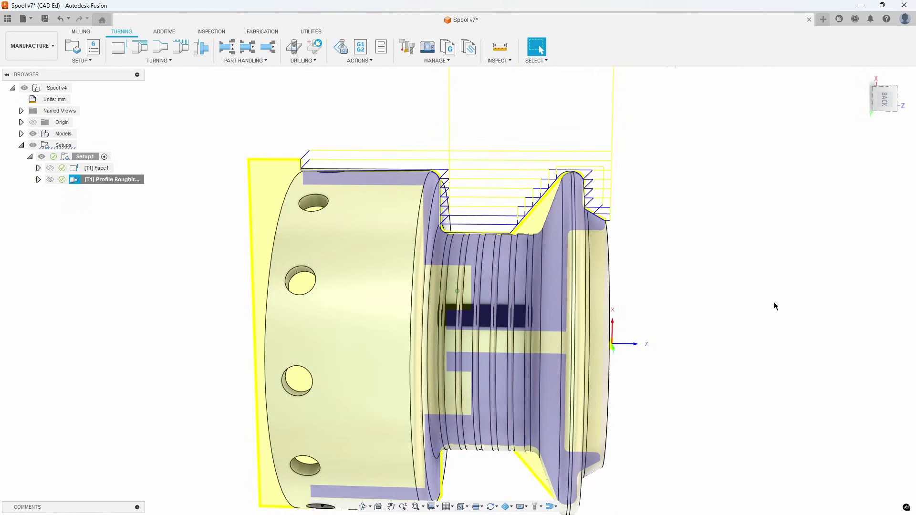
left_click(340, 47)
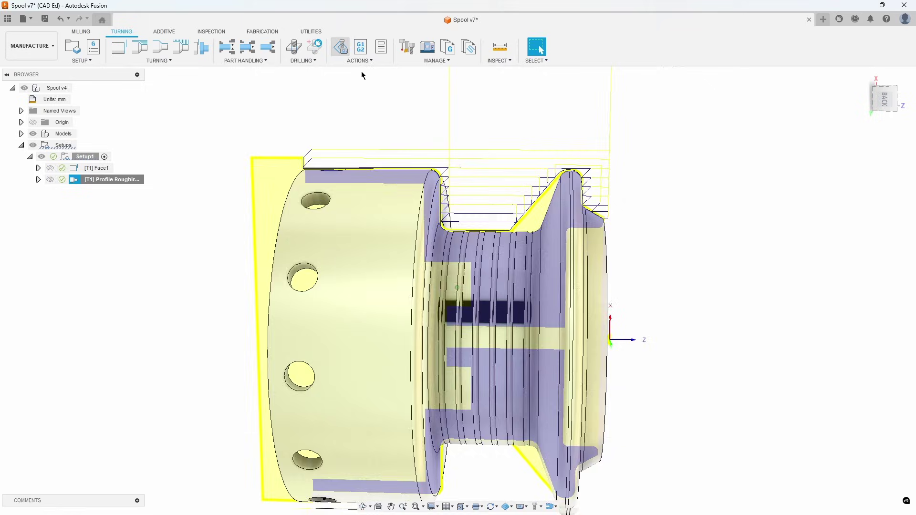
left_click(456, 469)
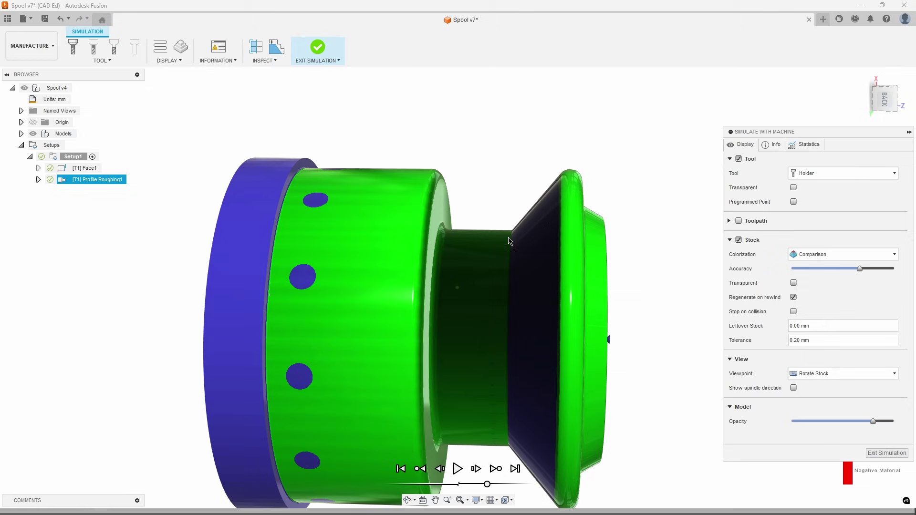
left_click(875, 453)
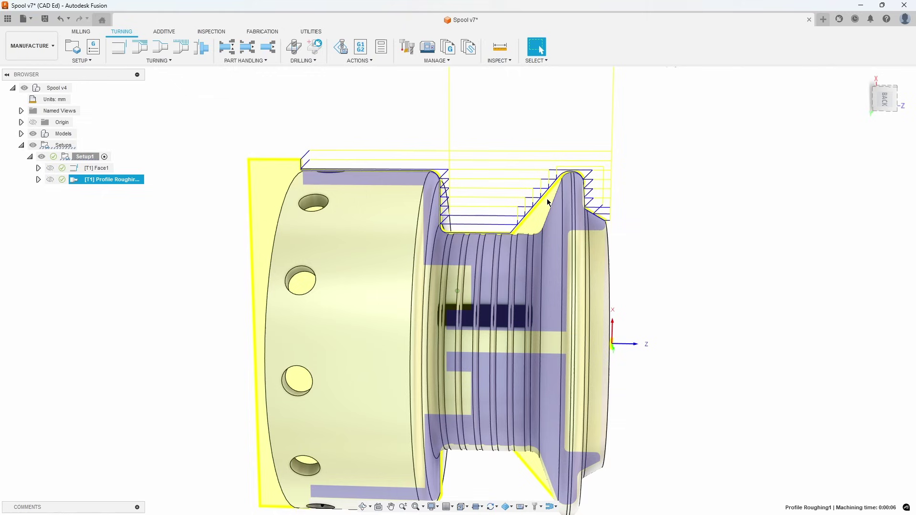
Duplicate the roughing operation and give the copy the VNMT09T302 - DVLN-L left-hand insert
right_click(117, 179)
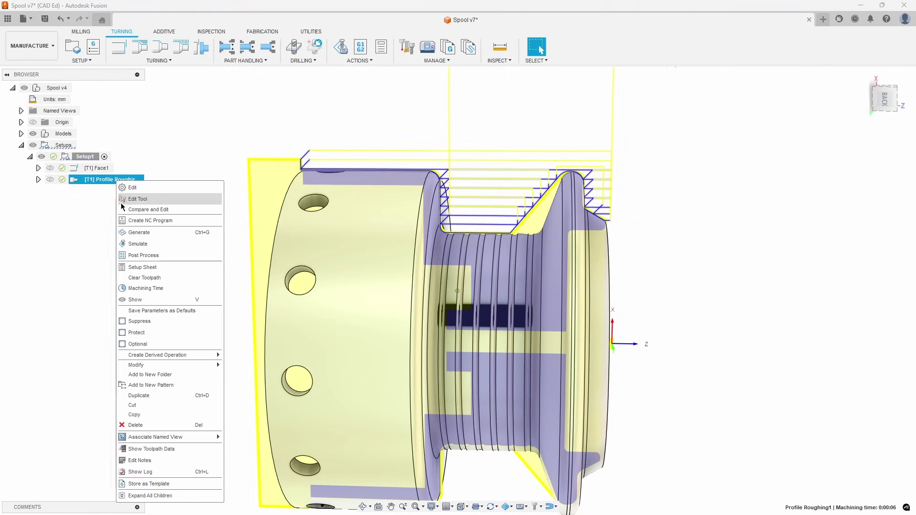
left_click(156, 399)
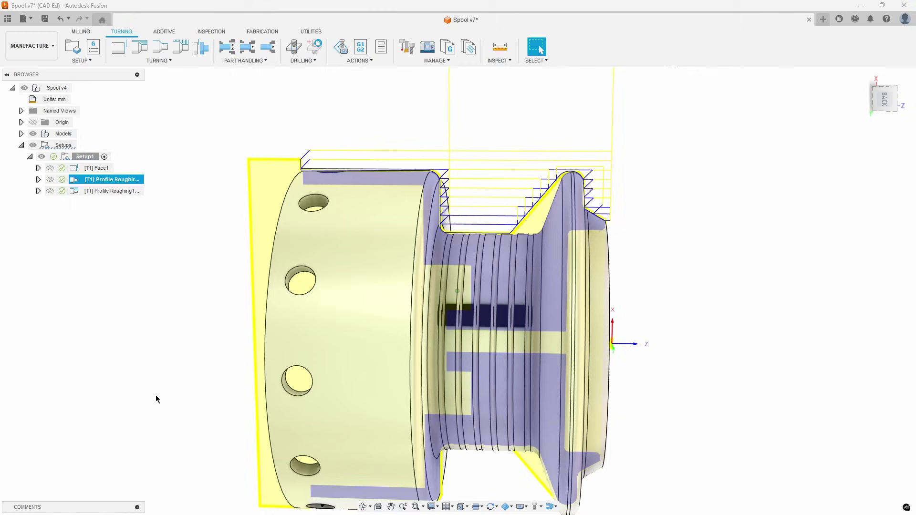
right_click(111, 191)
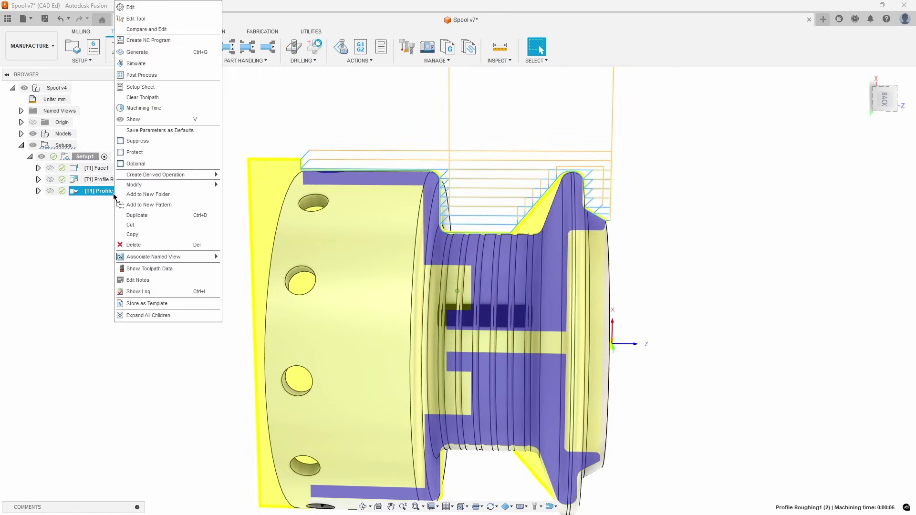
left_click(130, 7)
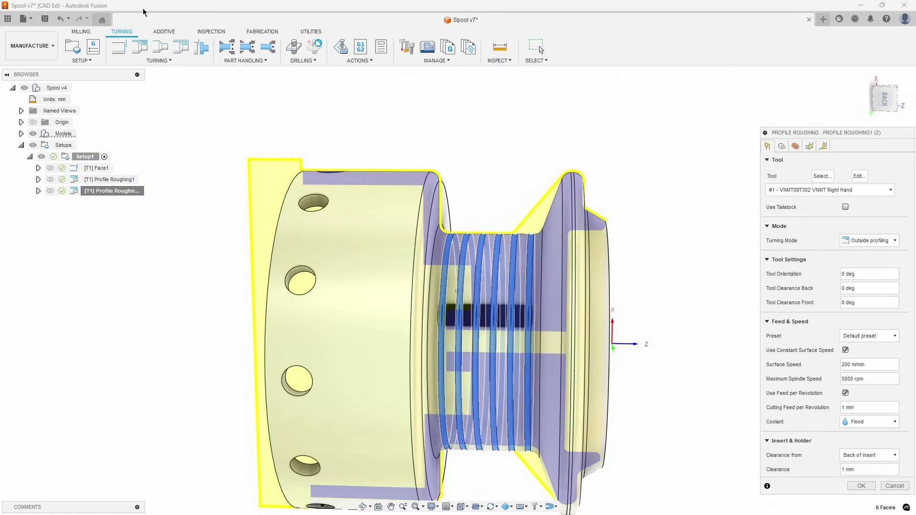
left_click(820, 176)
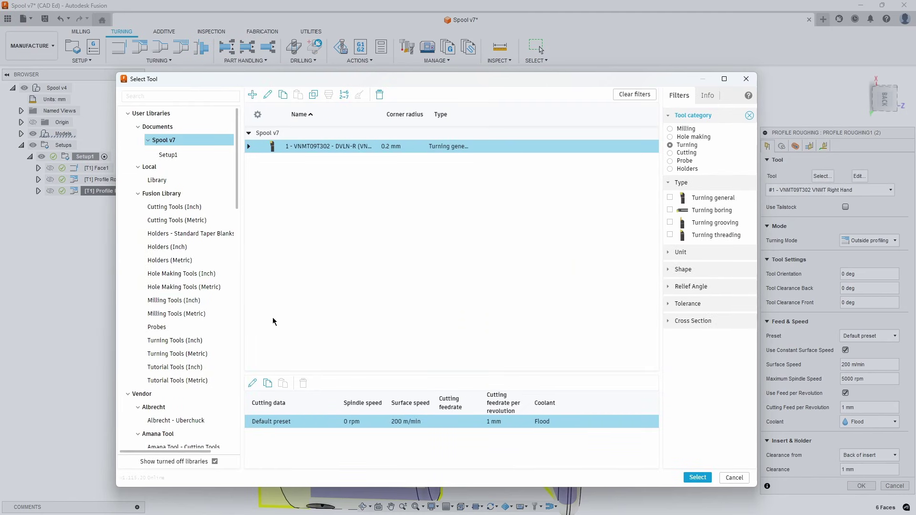
left_click(177, 354)
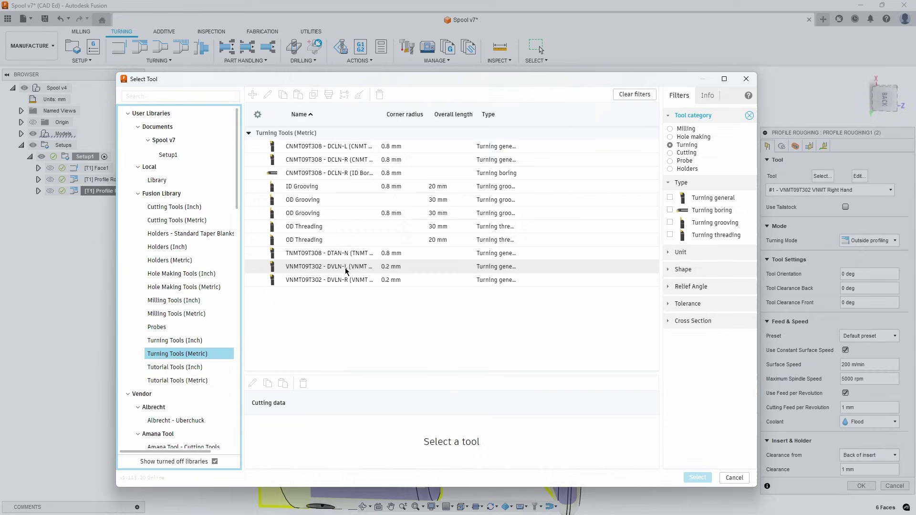
left_click(346, 267)
left_click(345, 270)
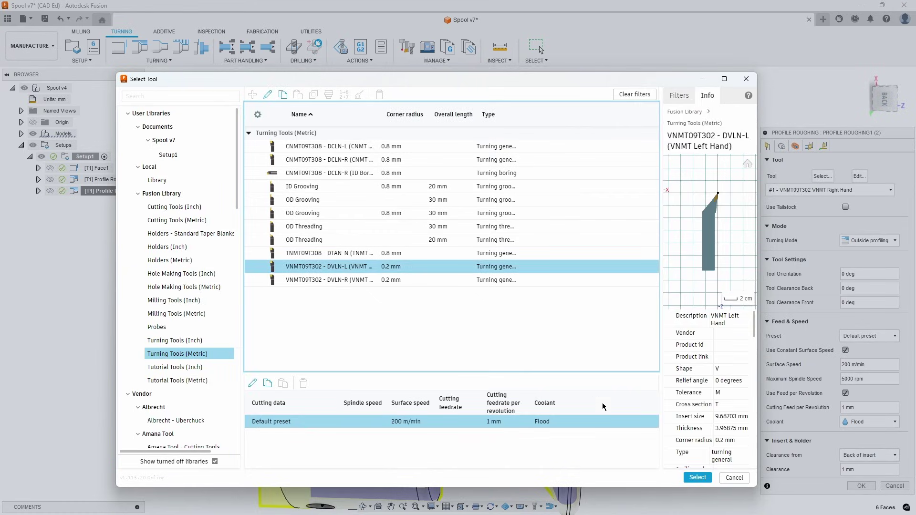
left_click(694, 477)
left_click(861, 486)
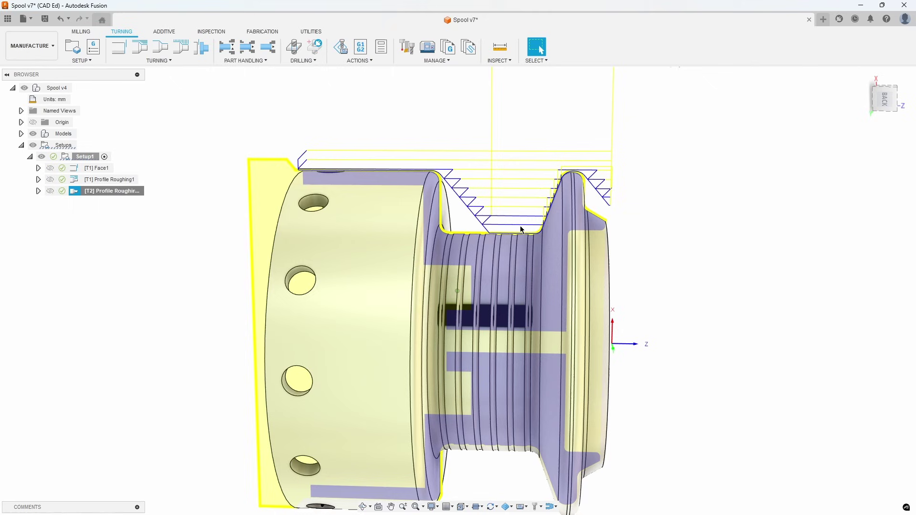
Enable Rest Machining on the T2 roughing operation's geometry settings and regenerate it
right_click(114, 190)
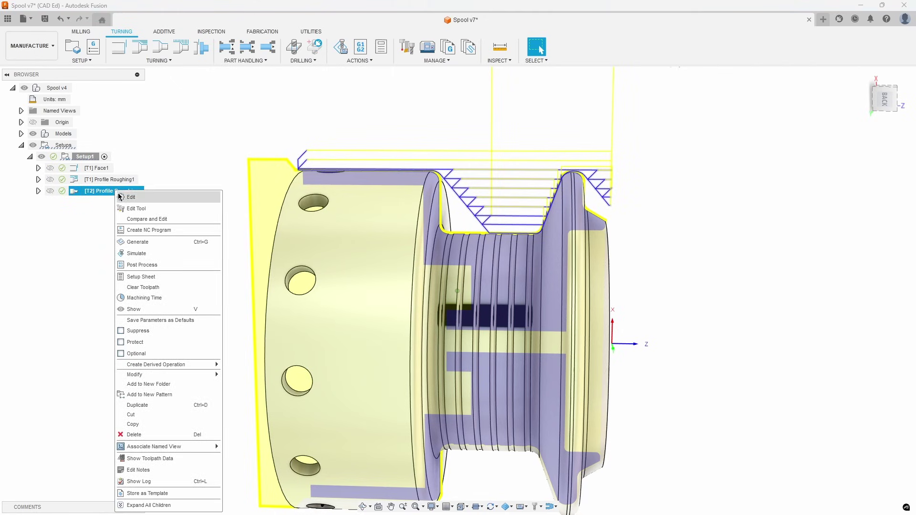
left_click(131, 197)
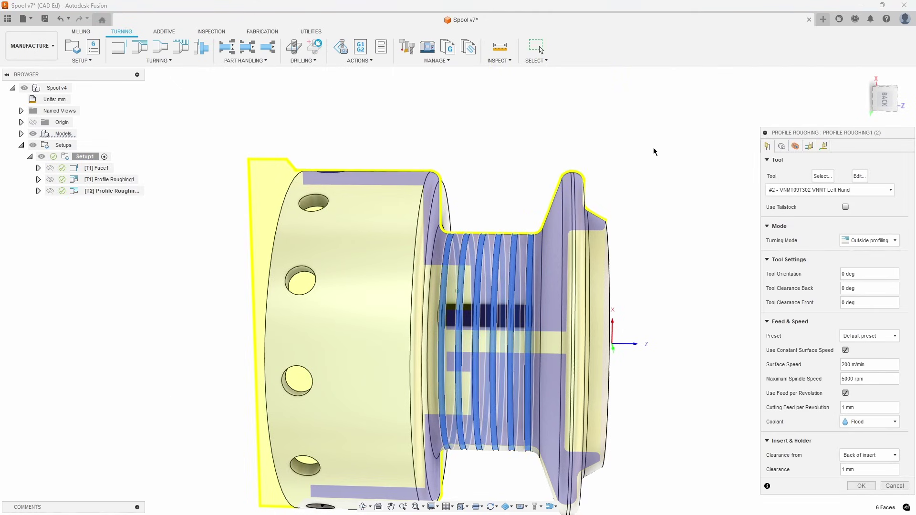
left_click(781, 146)
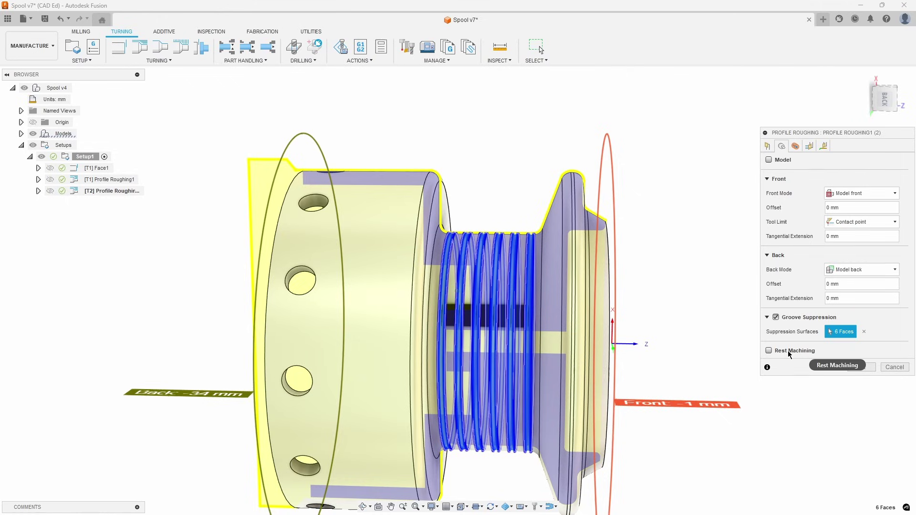
mouse_move(792, 351)
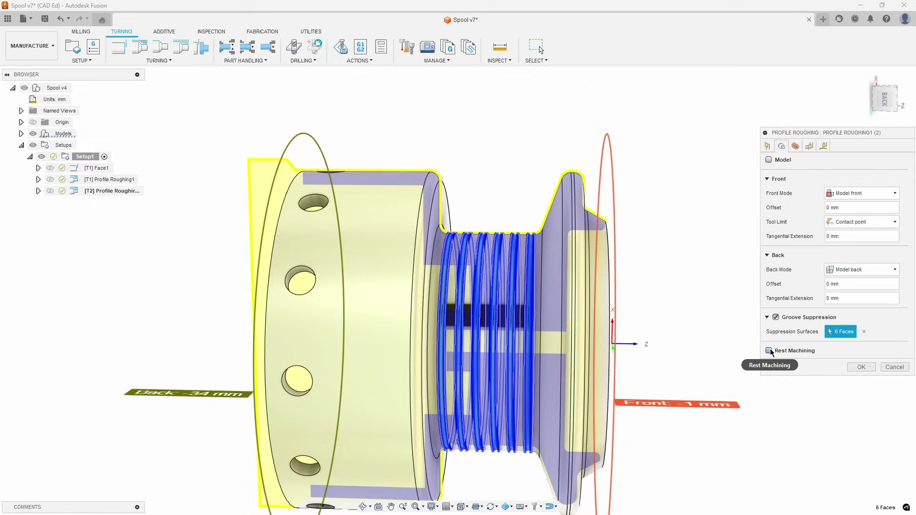
left_click(770, 351)
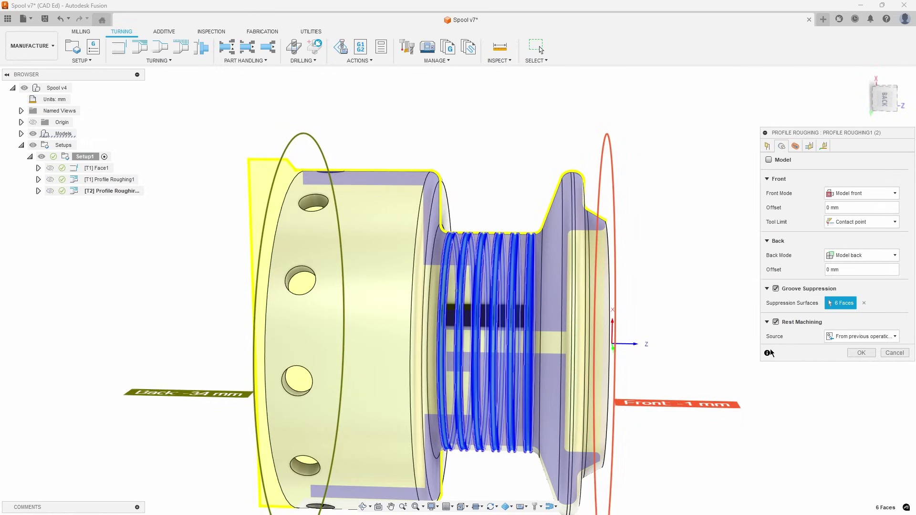
left_click(861, 352)
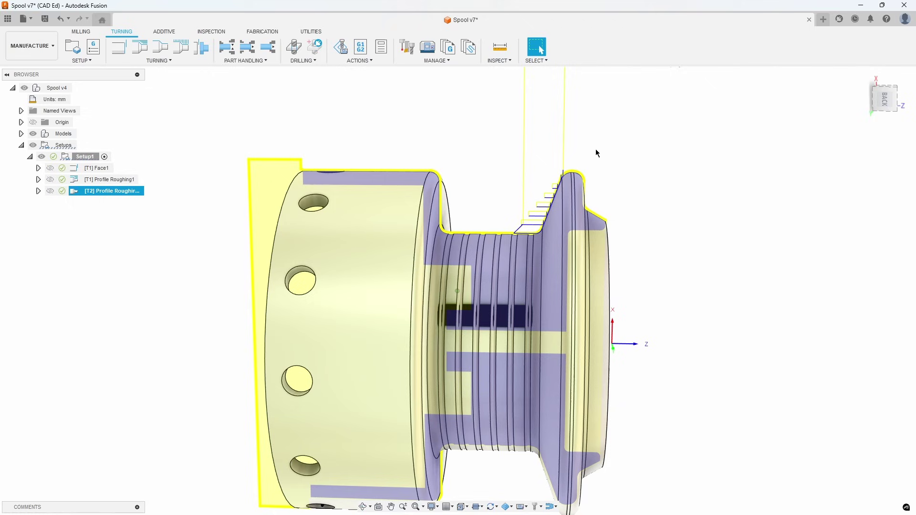
Derive a Turning Profile Finishing operation from Profile Roughing1 with Groove Suppression unchecked
left_click(107, 179)
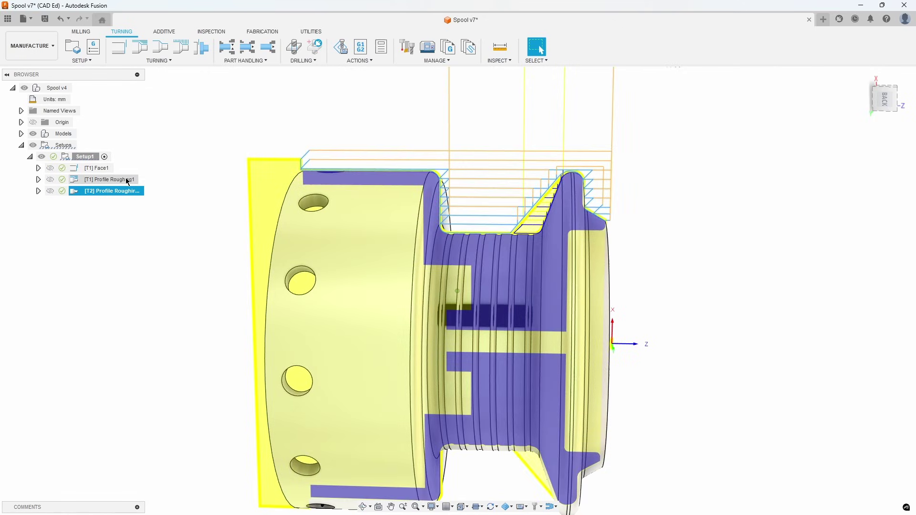
right_click(125, 180)
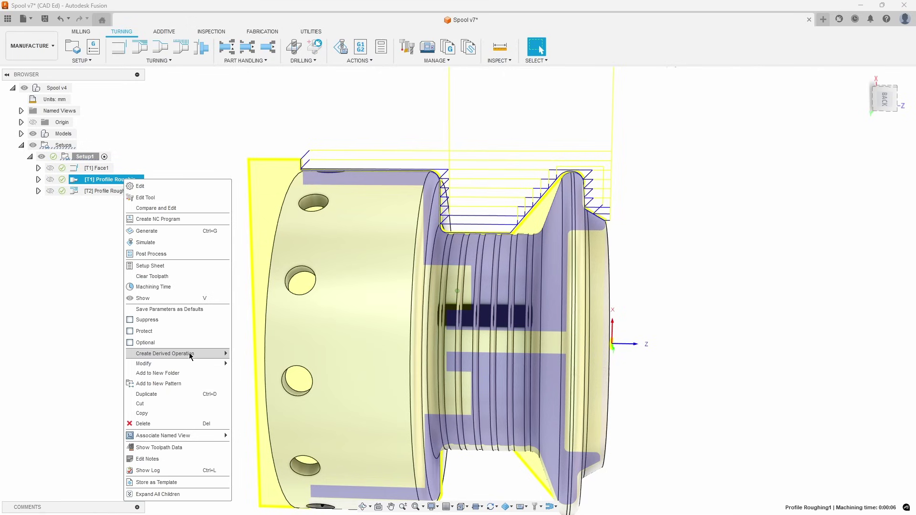
mouse_move(165, 353)
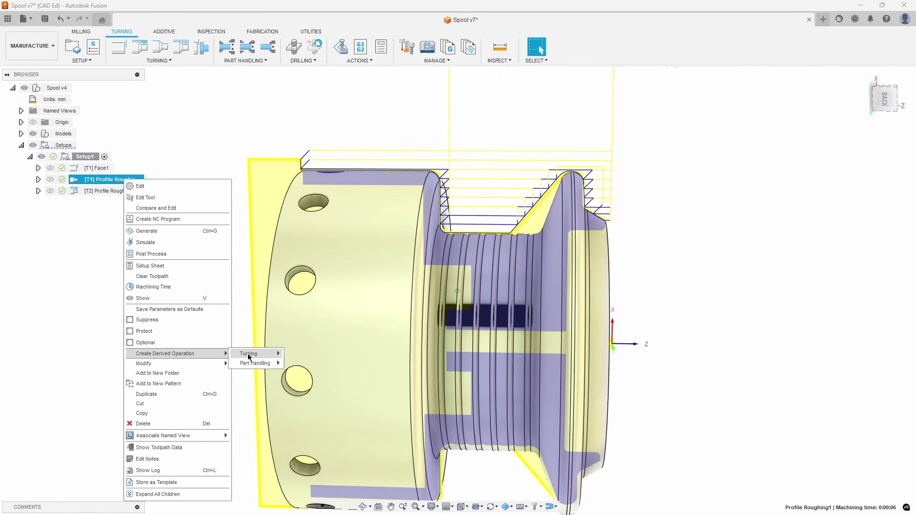
mouse_move(249, 353)
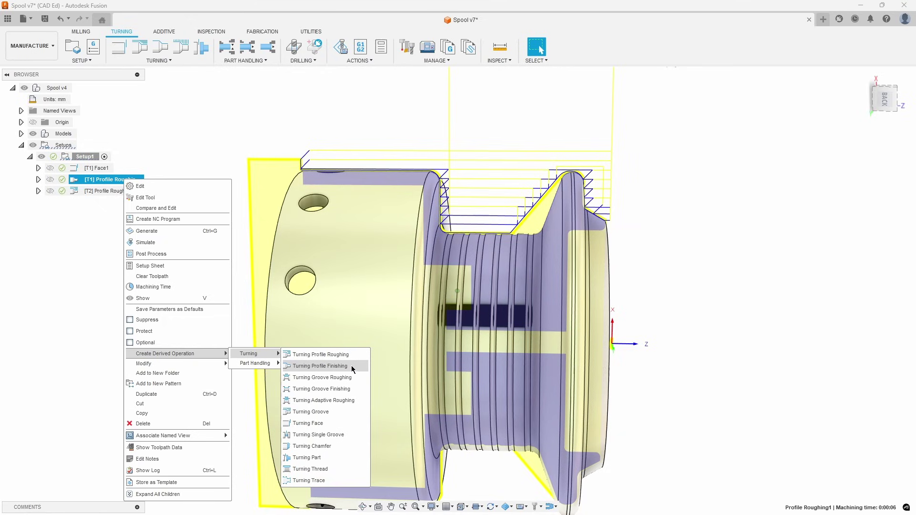
left_click(351, 368)
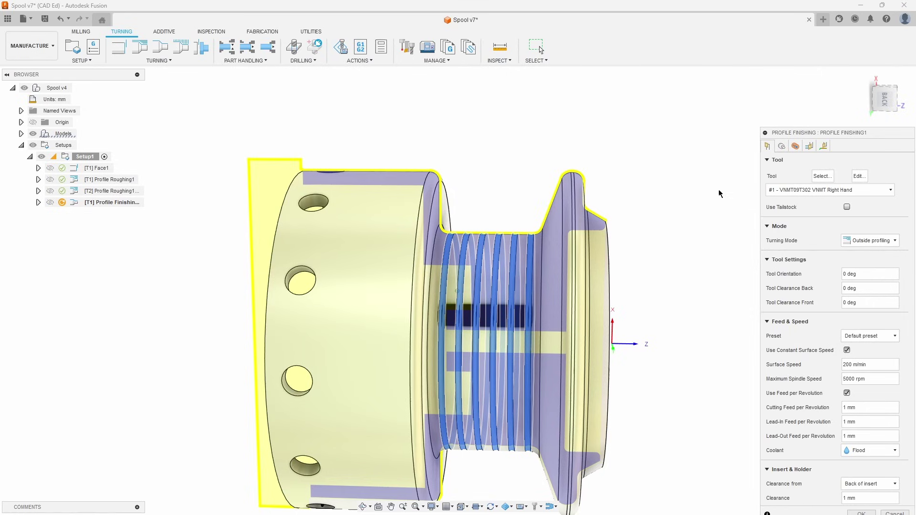
left_click(781, 146)
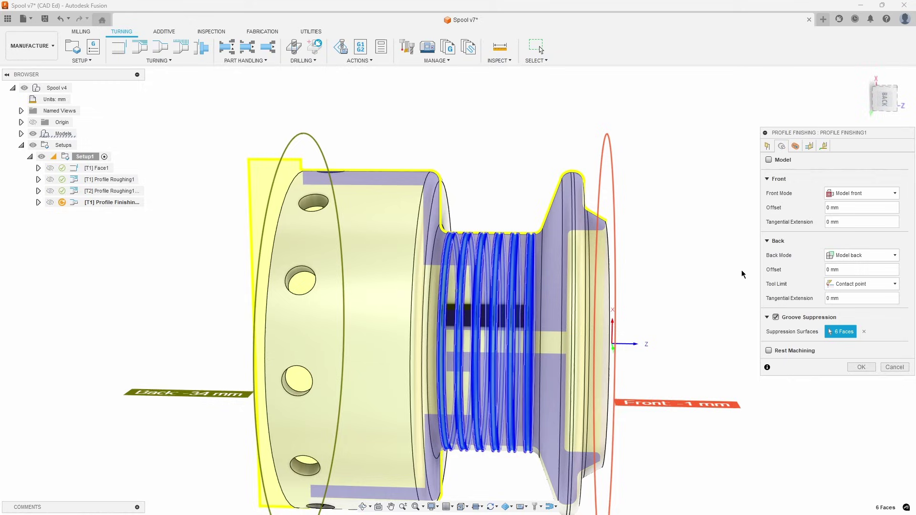
left_click(776, 317)
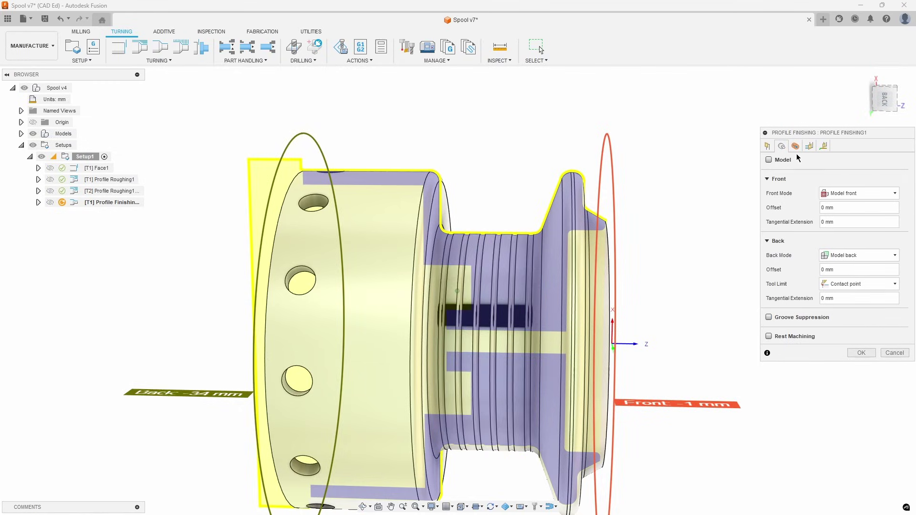
left_click(808, 146)
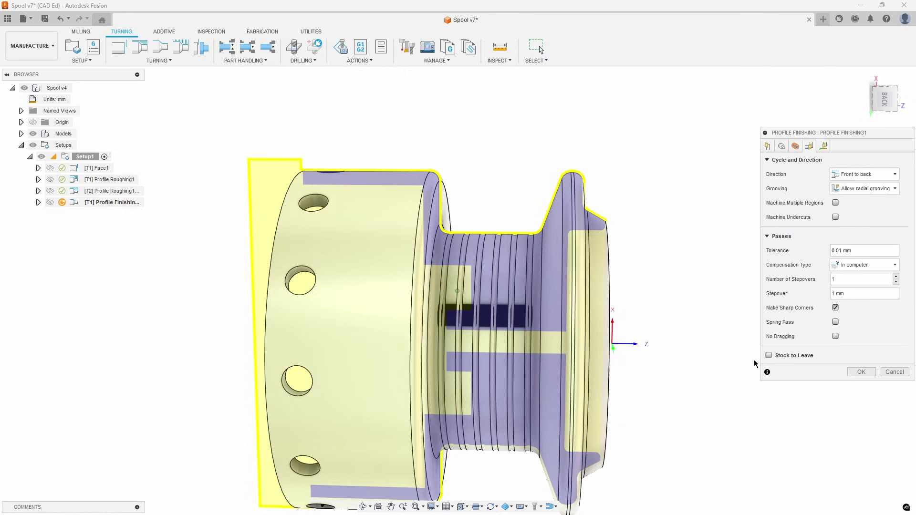
left_click(857, 373)
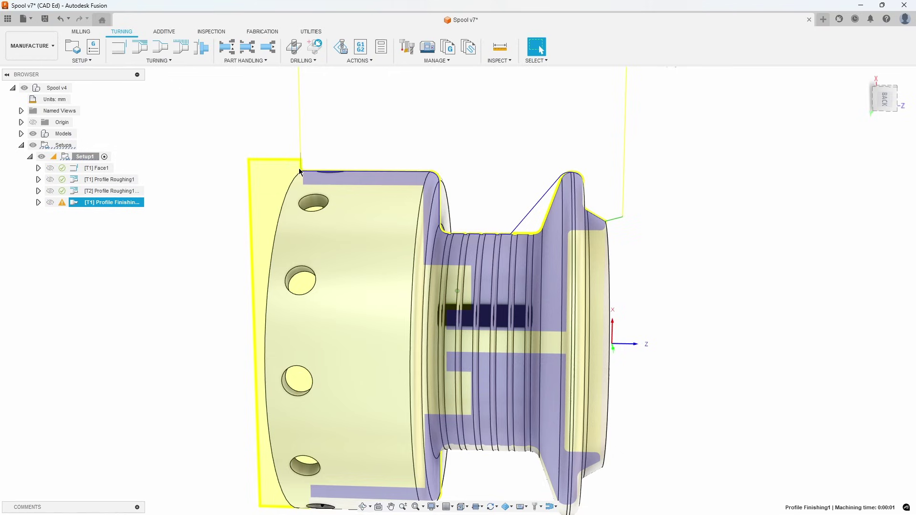
Give Profile Finishing1 a lead-out separate from the lead-in, angled at 135 degrees
right_click(112, 202)
left_click(101, 8)
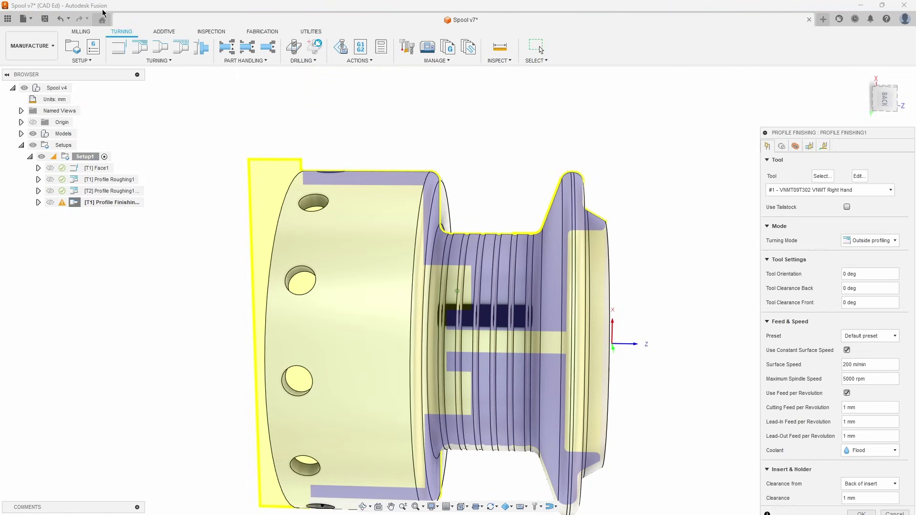
left_click(823, 146)
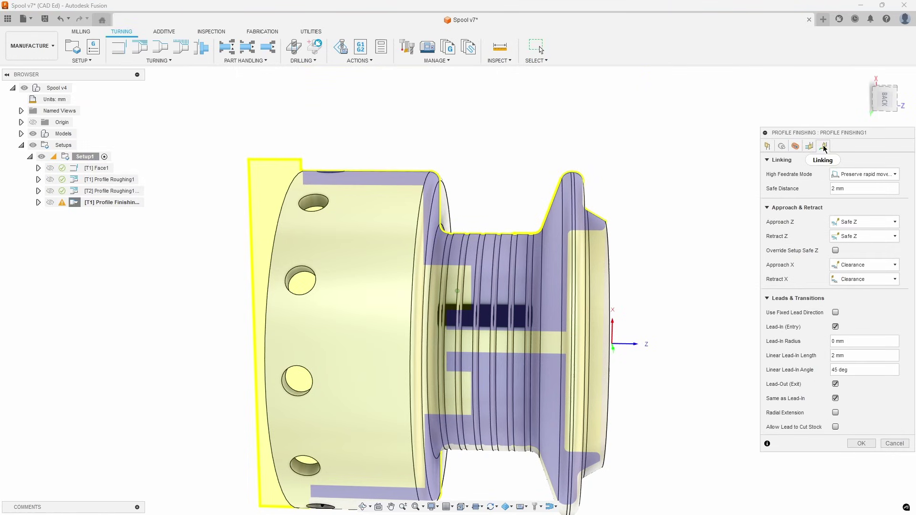
left_click(835, 398)
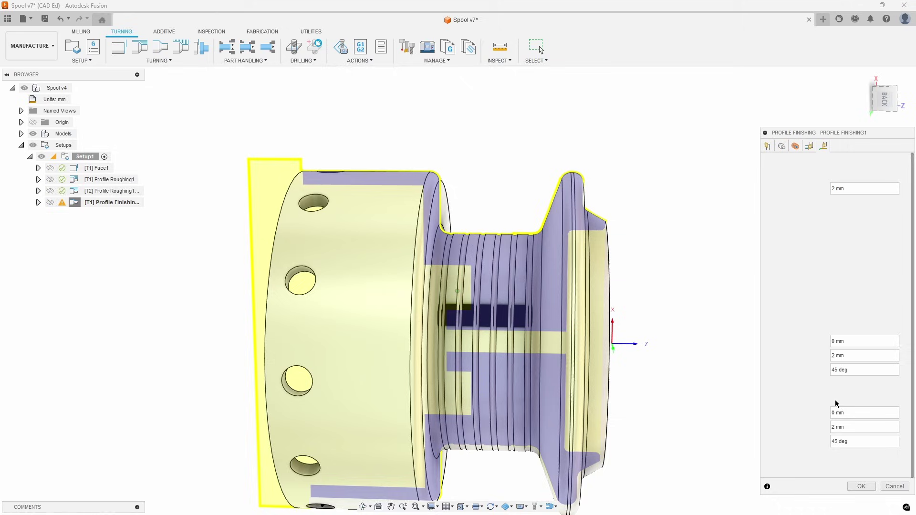
left_click_drag(831, 441, 834, 441)
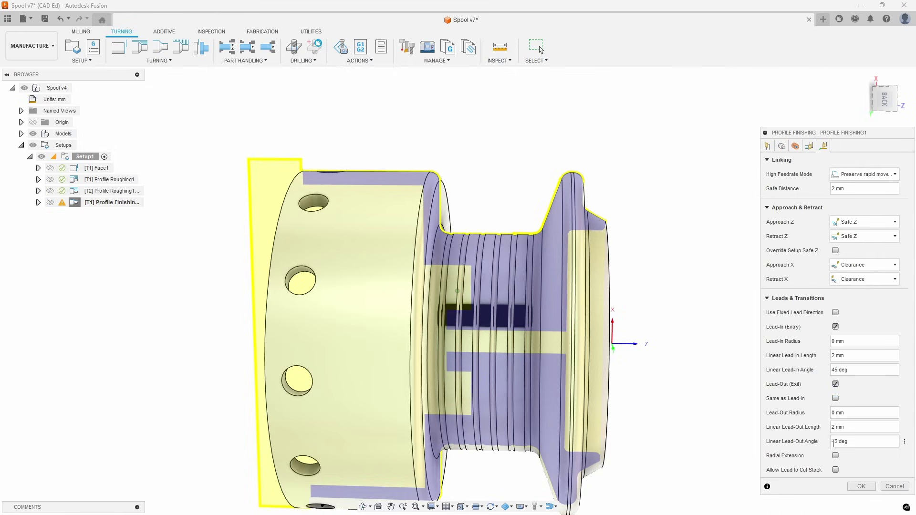
type("13")
left_click(860, 486)
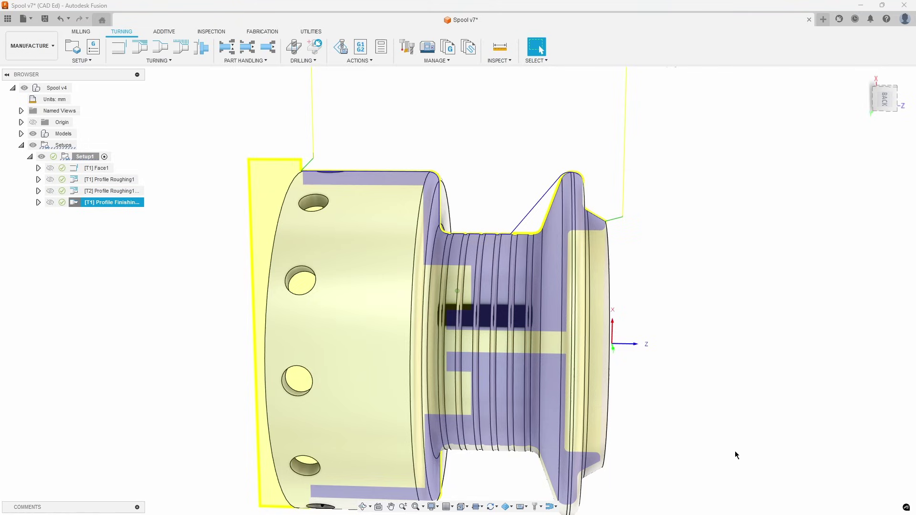
Derive Profile Finishing2 from the T2 roughing operation with Groove Suppression turned off
right_click(124, 193)
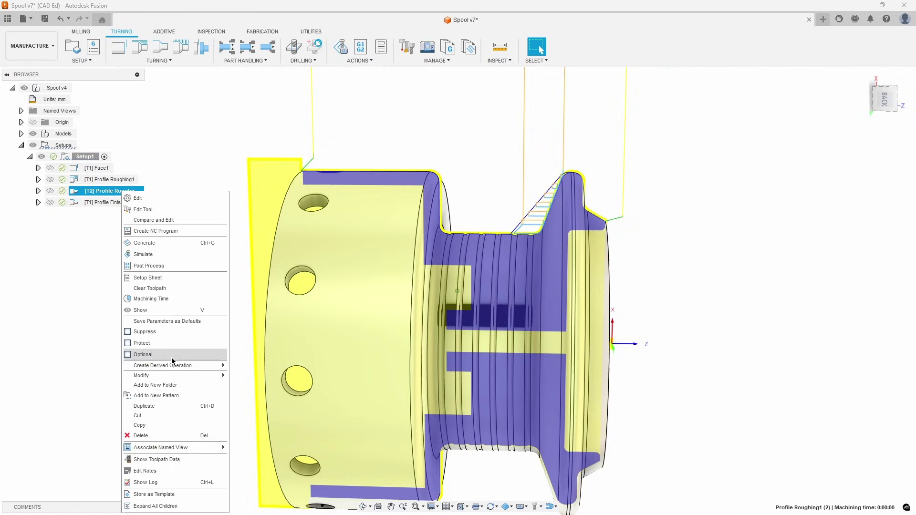
mouse_move(246, 366)
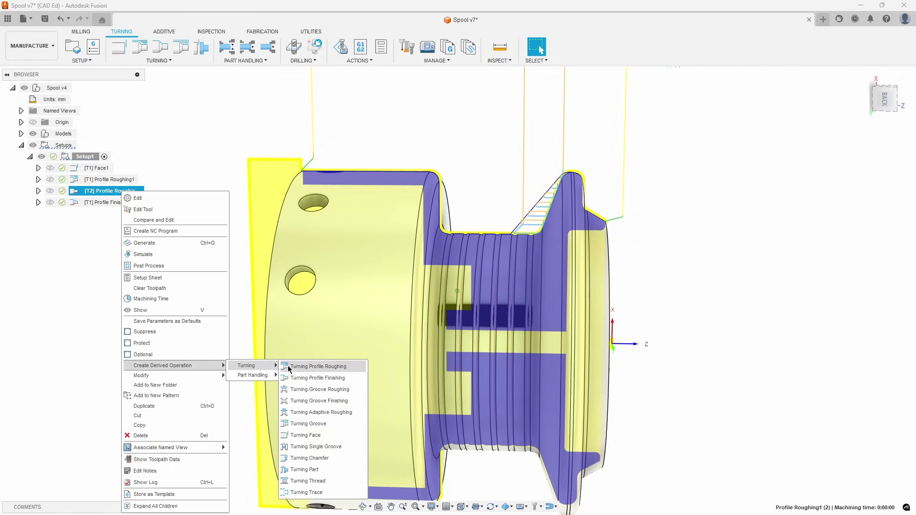
left_click(347, 378)
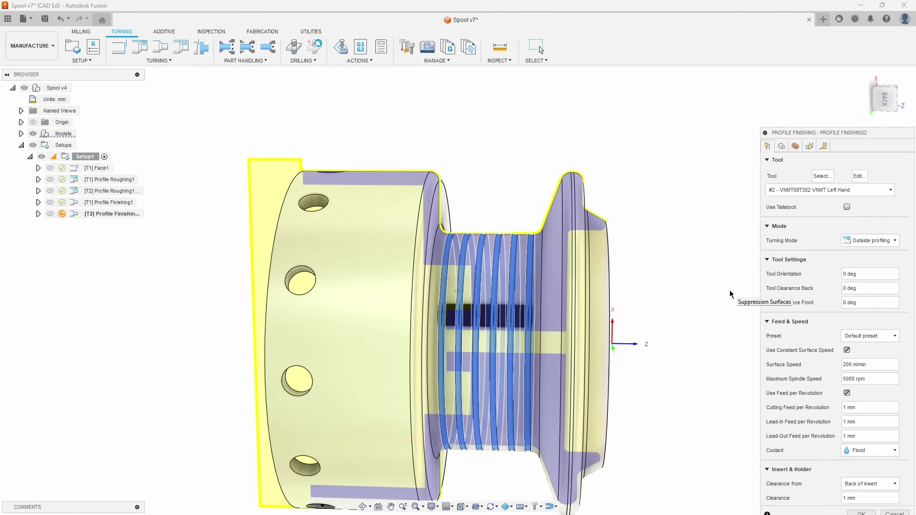
left_click(781, 146)
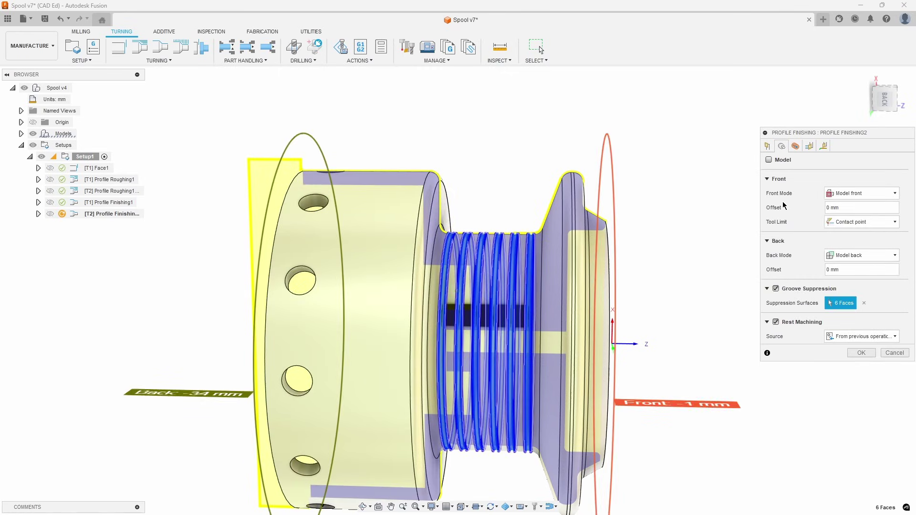
left_click(769, 288)
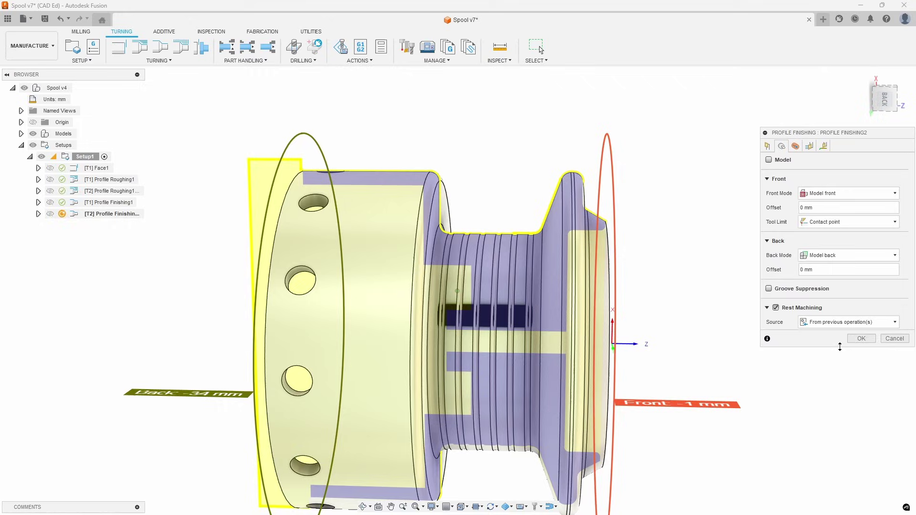
left_click(857, 339)
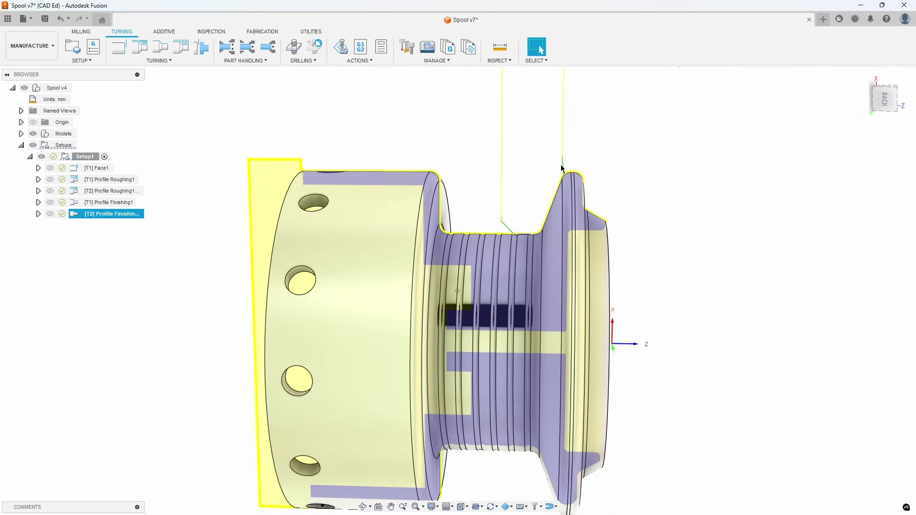
right_click(84, 156)
left_click(116, 243)
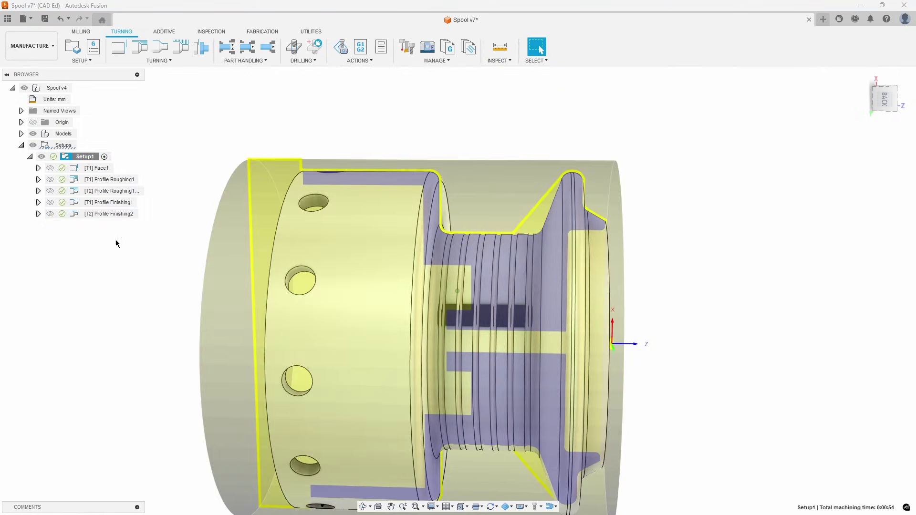
left_click(459, 467)
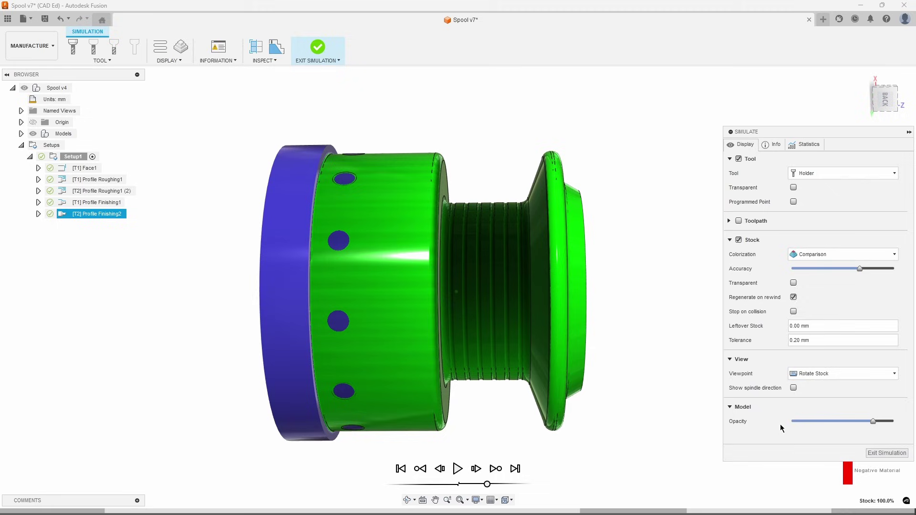
left_click(886, 452)
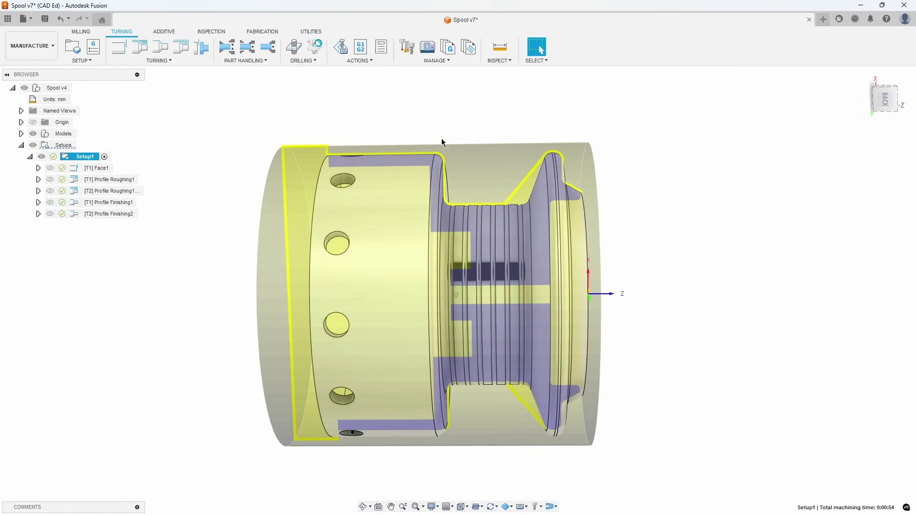
Create Drill1 with the 5mm spot drill from Hole Making Tools (Metric)
left_click(294, 47)
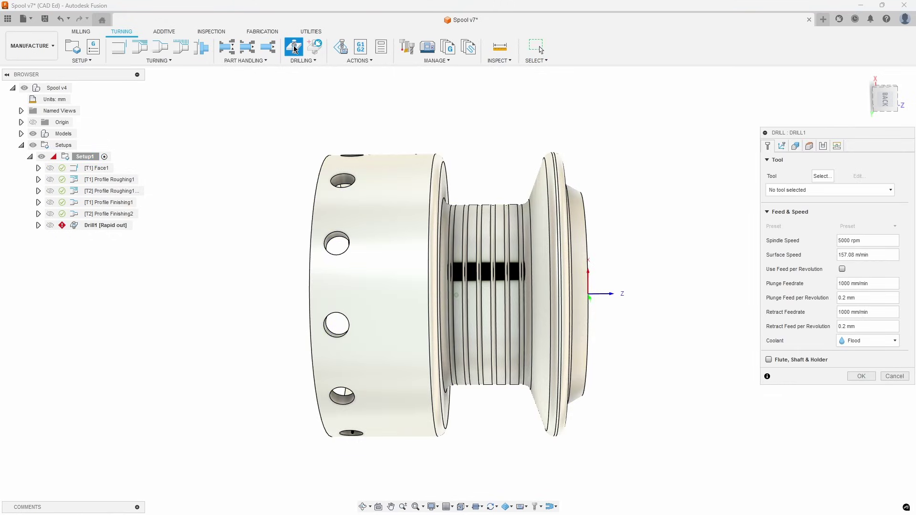
left_click(829, 180)
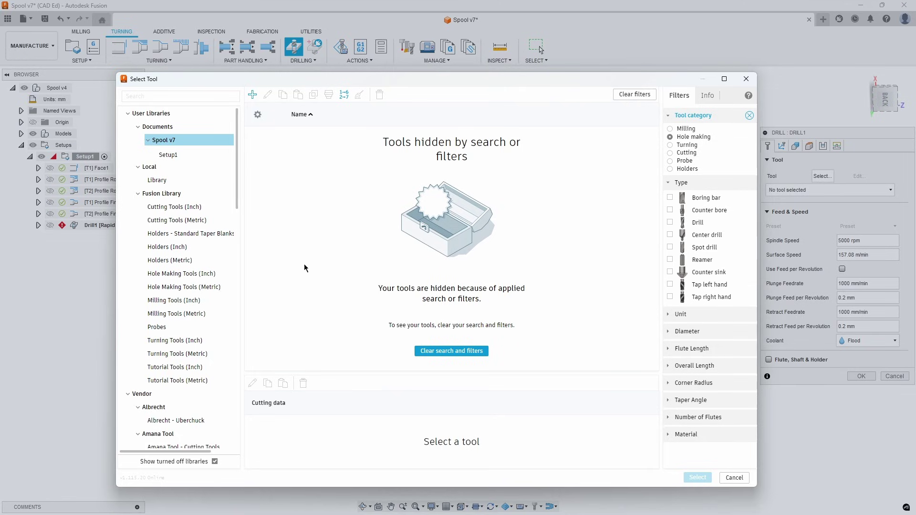
left_click(212, 290)
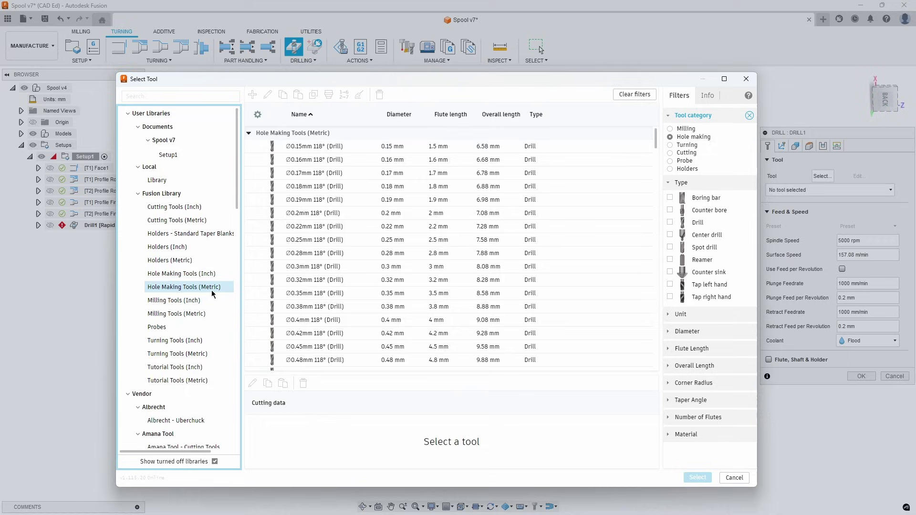
left_click(670, 247)
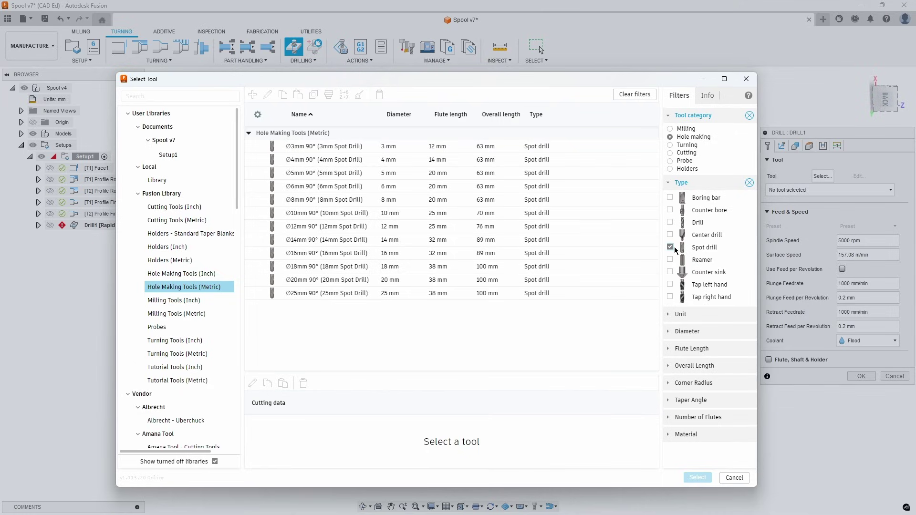
left_click(368, 174)
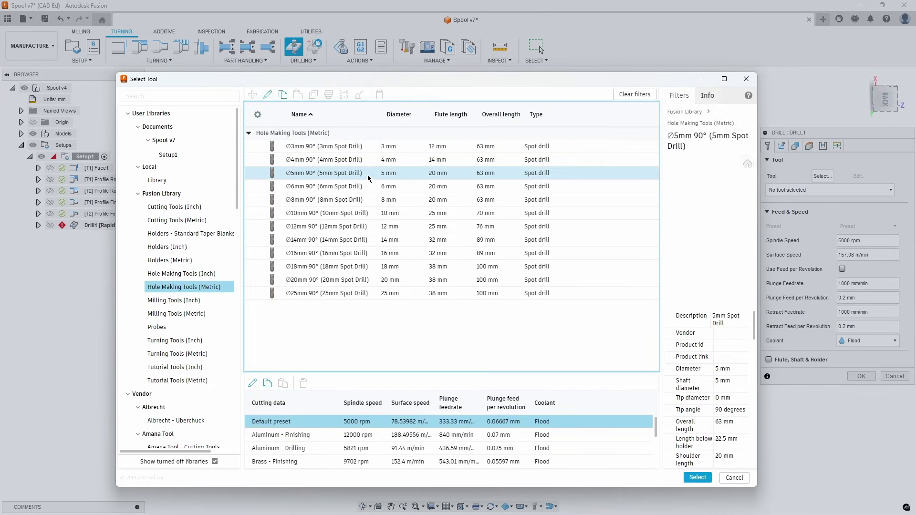
left_click(696, 477)
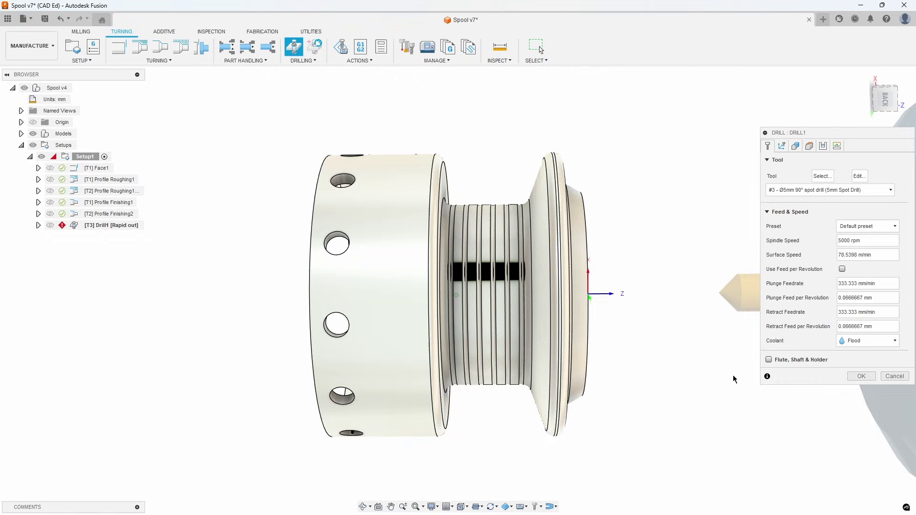
Orient Drill1's Z axis from the hole face, flipped, and select that radial rim hole
left_click(782, 147)
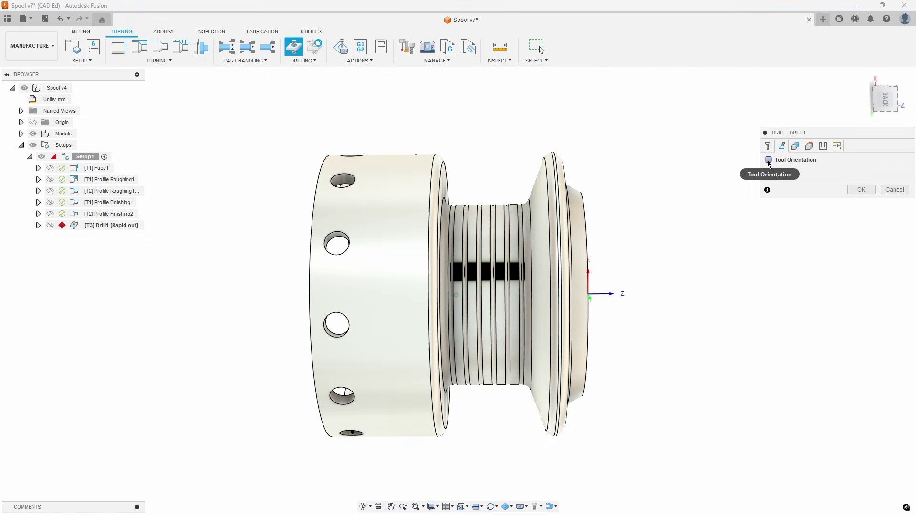
left_click(767, 161)
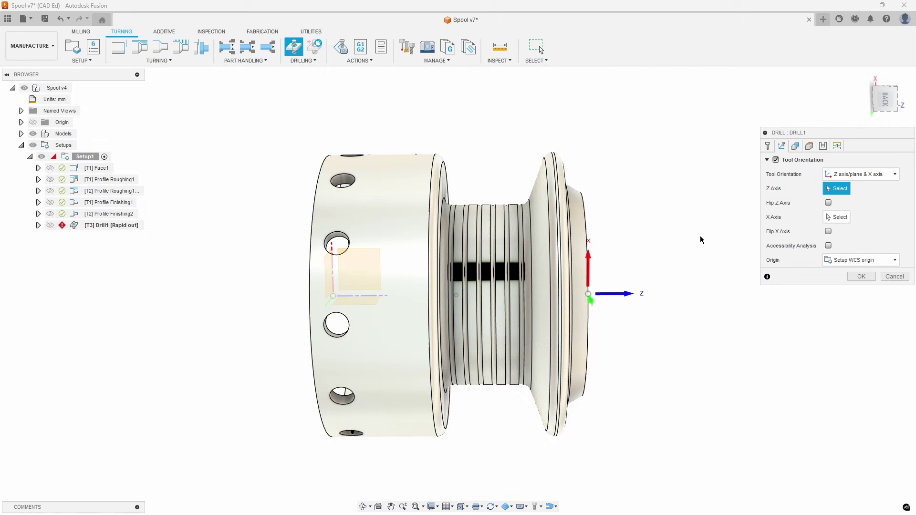
middle_click_drag(700, 235, 342, 190, "shift")
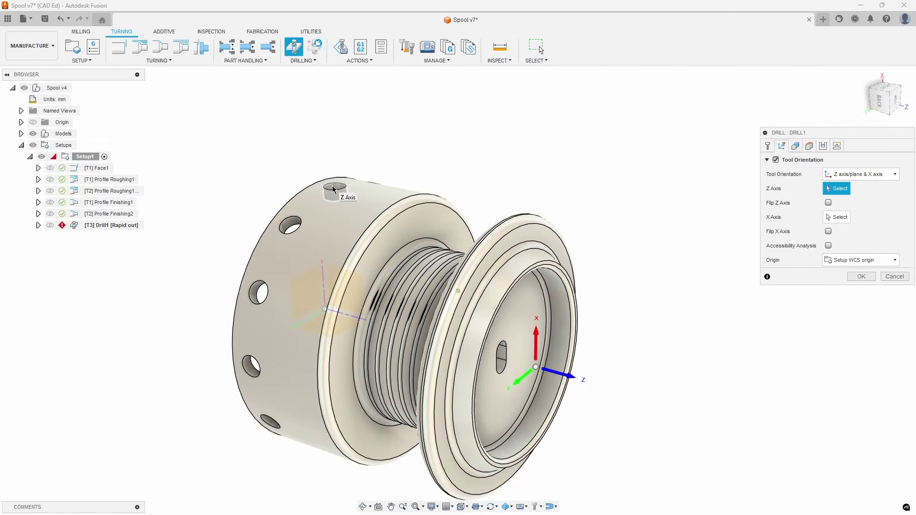
left_click(334, 189)
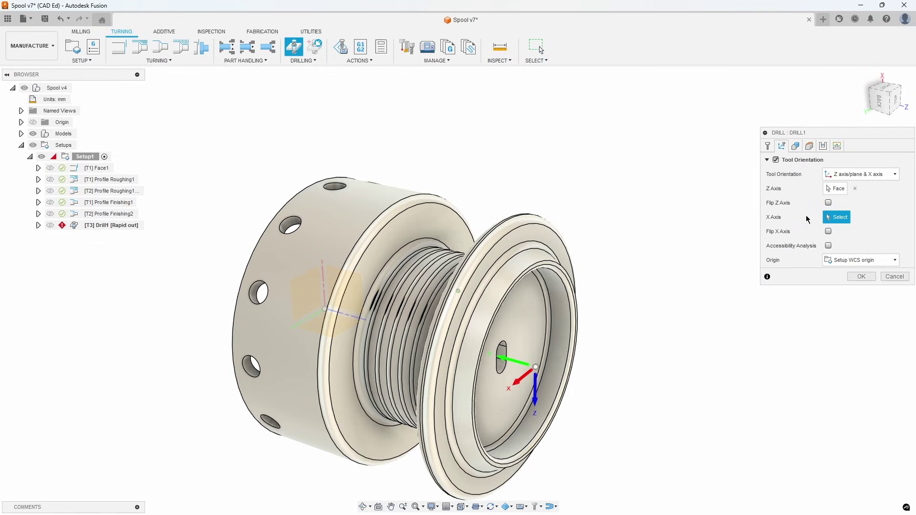
left_click(828, 203)
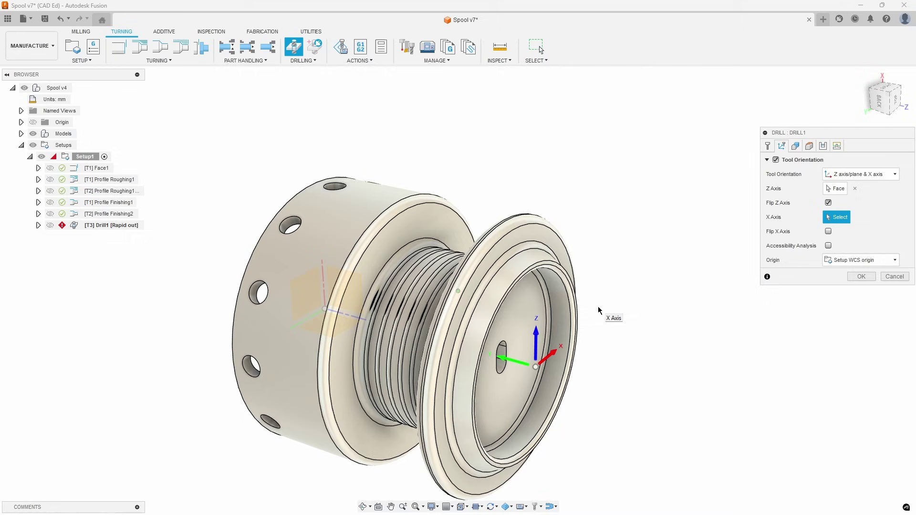
left_click(795, 146)
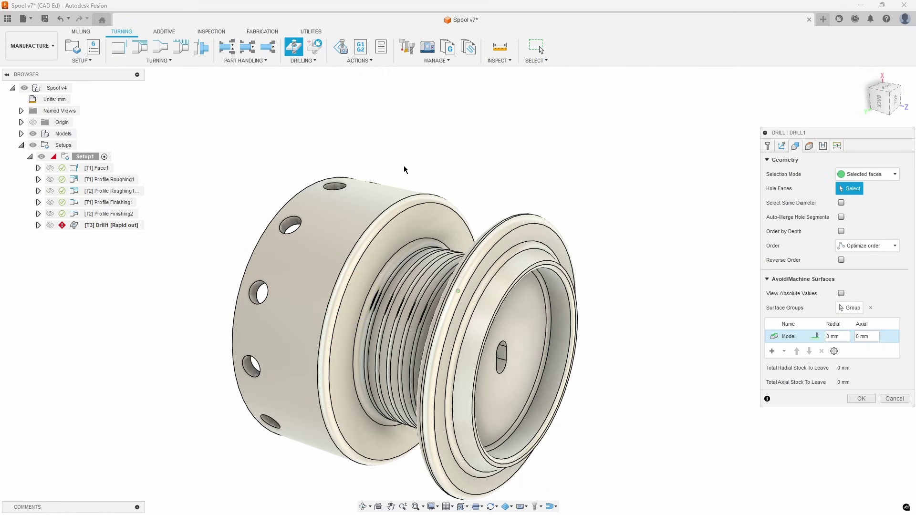
left_click(336, 188)
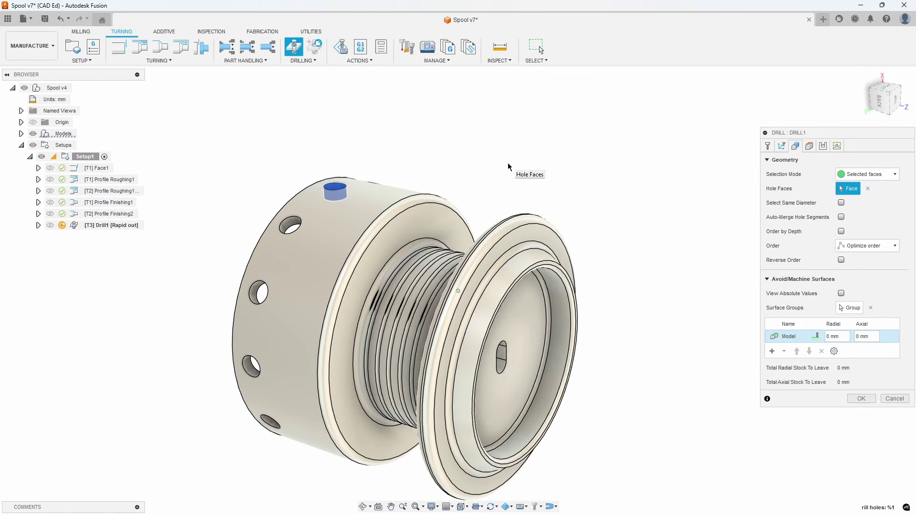
Set Drill1's bottom height from Hole top with a -1 mm offset and confirm
left_click(795, 145)
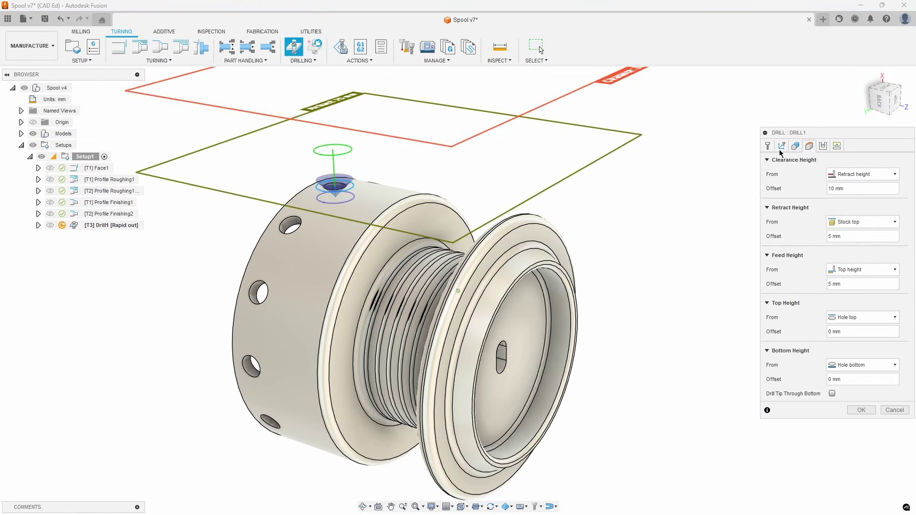
mouse_move(630, 222)
middle_mouse_down("shift")
mouse_move(620, 224)
mouse_move(641, 217)
middle_mouse_up("shift")
scroll(637, 214, "up", 5)
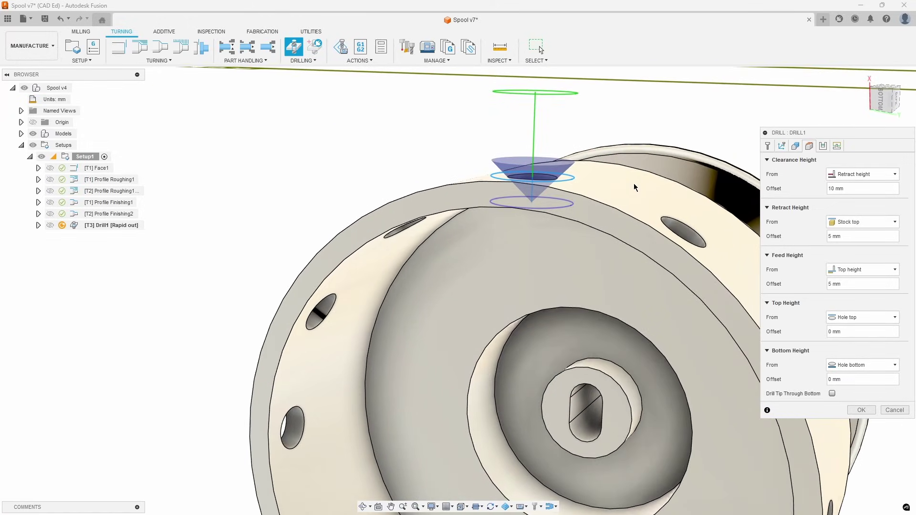
left_click(851, 365)
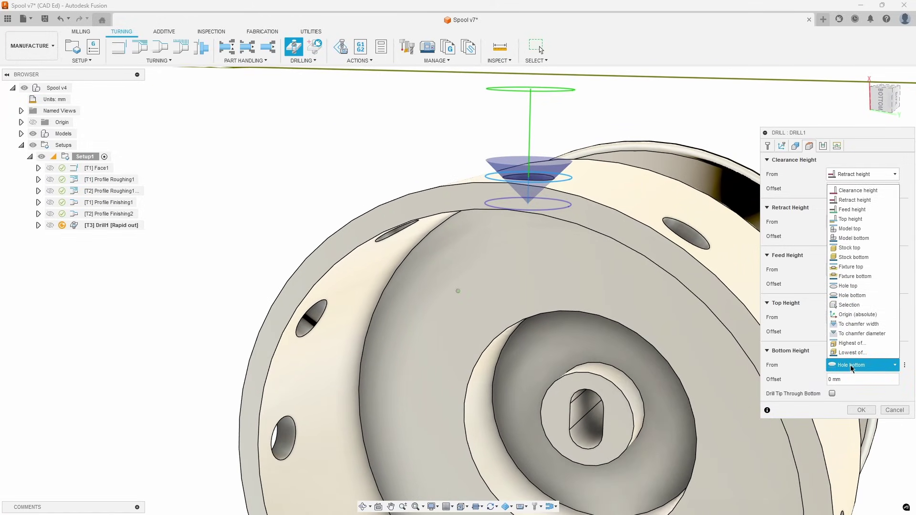
left_click(854, 286)
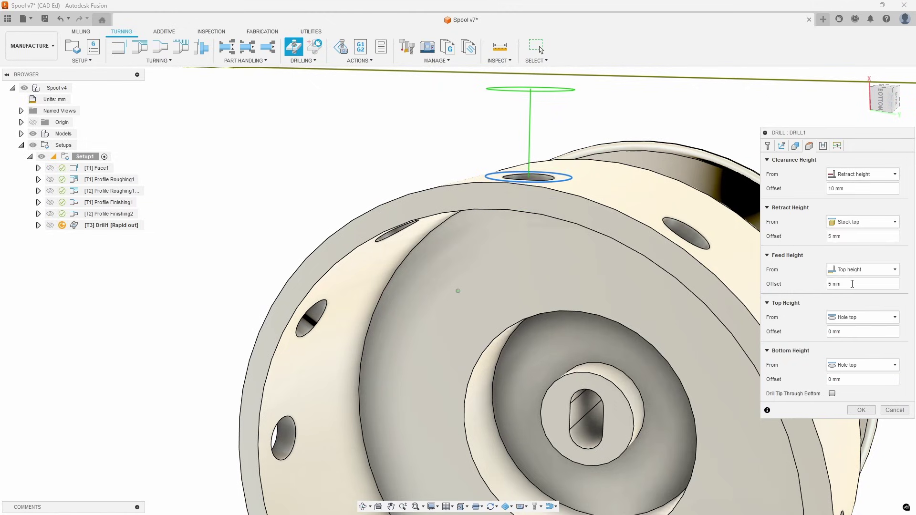
double_click(832, 380)
type("-1")
key("Return")
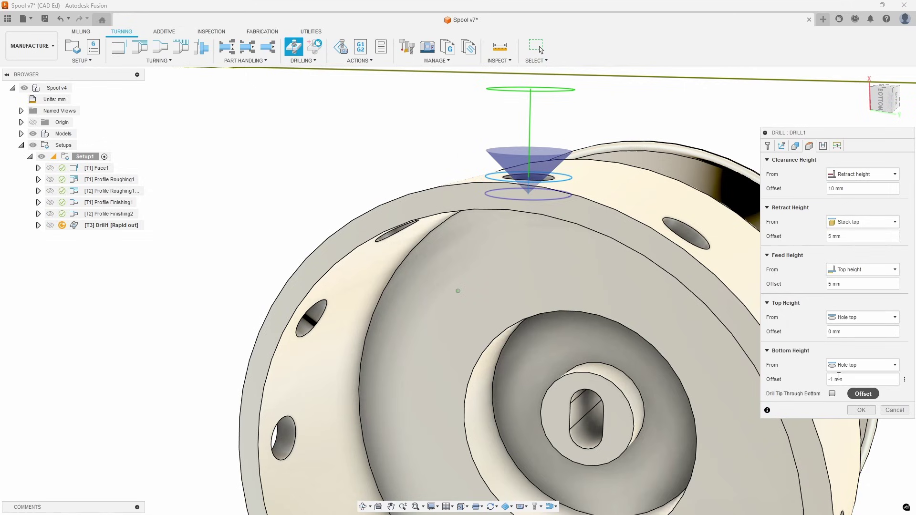
scroll(831, 379, "down", 1)
middle_click_drag(524, 160, 432, 204, "shift")
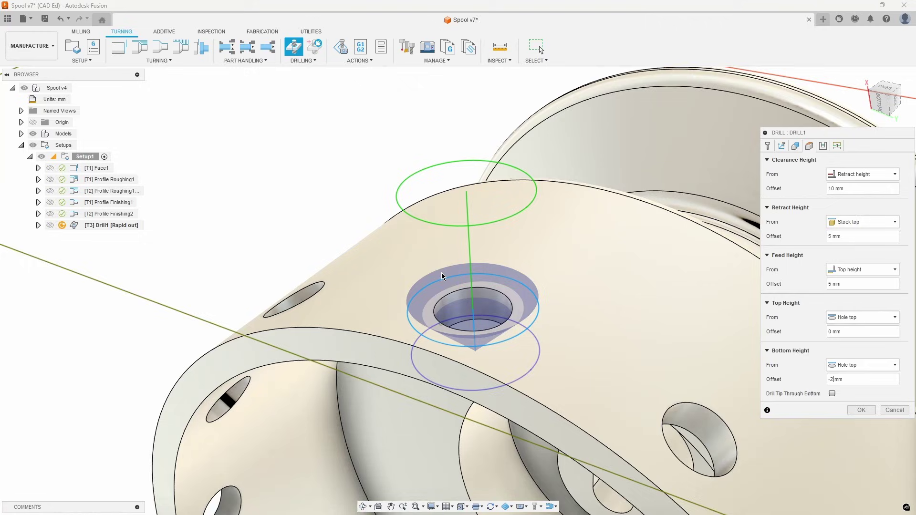
middle_click_drag(442, 276, 715, 329, "shift")
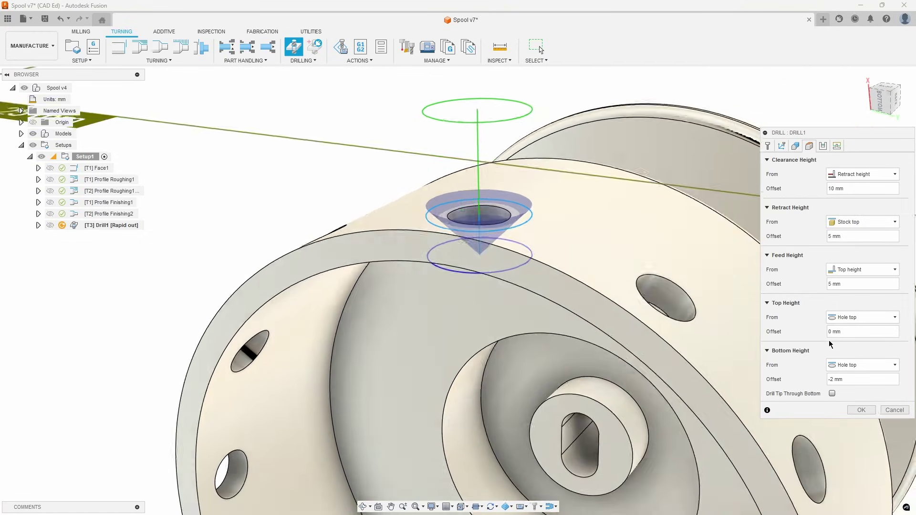
double_click(834, 380)
type("-1")
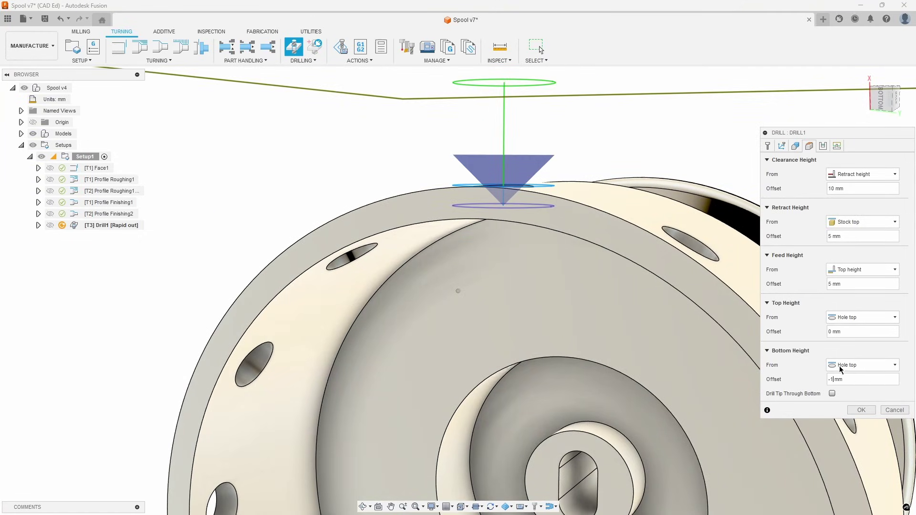
left_click(867, 410)
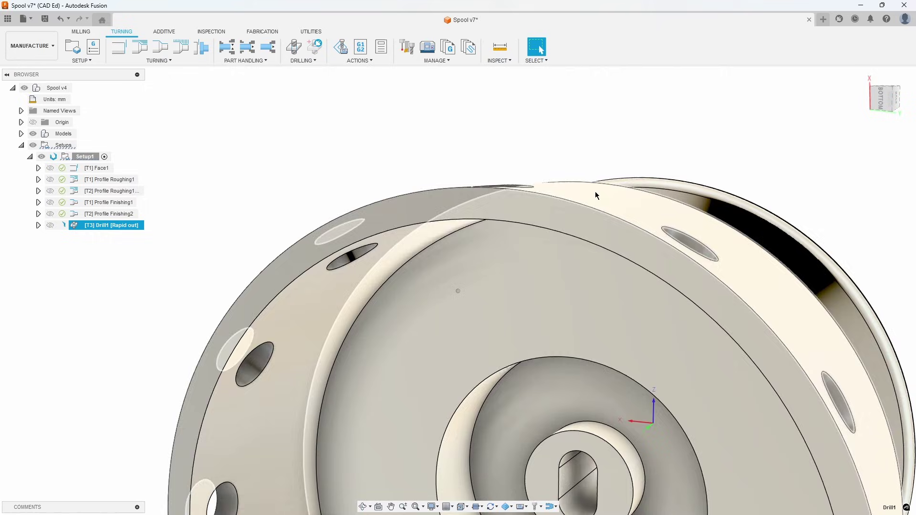
Pattern Drill1 circularly about the spool's cylindrical face with 12 instances
mouse_move(595, 192)
middle_mouse_down("shift")
mouse_move(270, 214)
mouse_move(169, 236)
mouse_move(181, 229)
mouse_move(176, 250)
middle_mouse_up("shift")
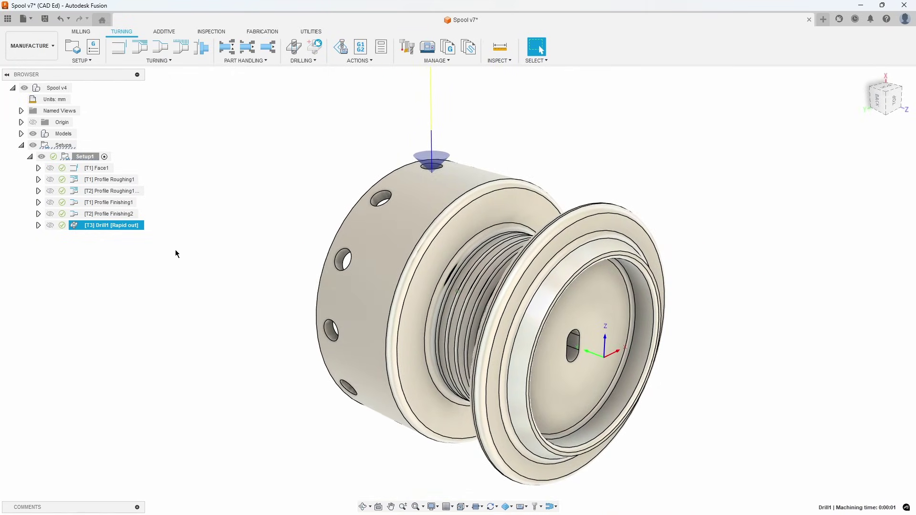
right_click(103, 225)
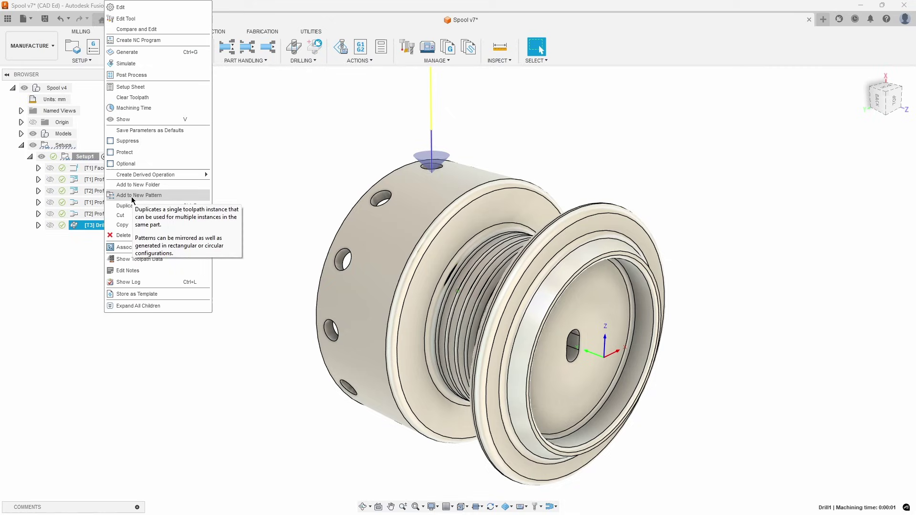
left_click(132, 196)
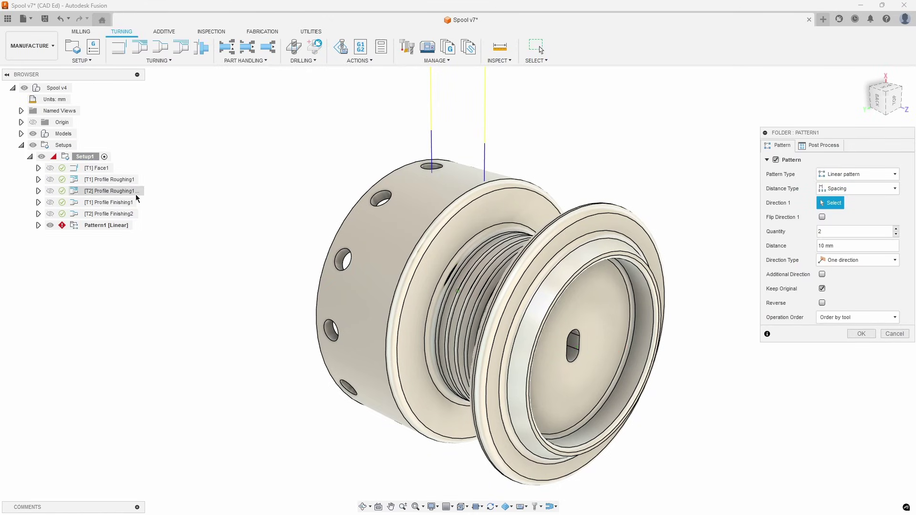
left_click(857, 174)
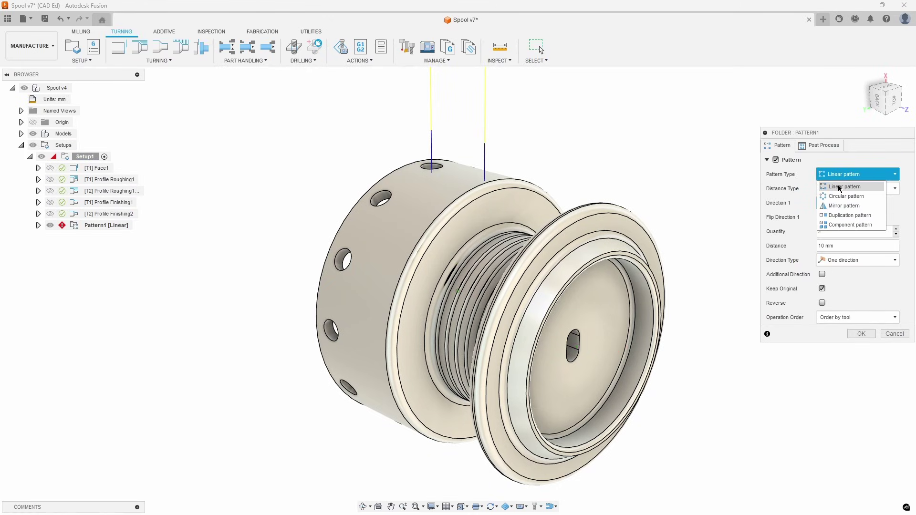
left_click(848, 201)
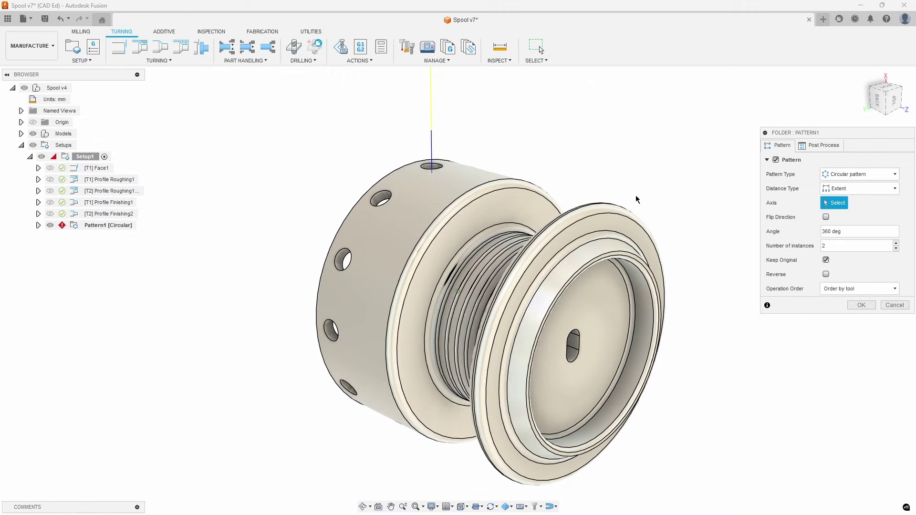
left_click(374, 235)
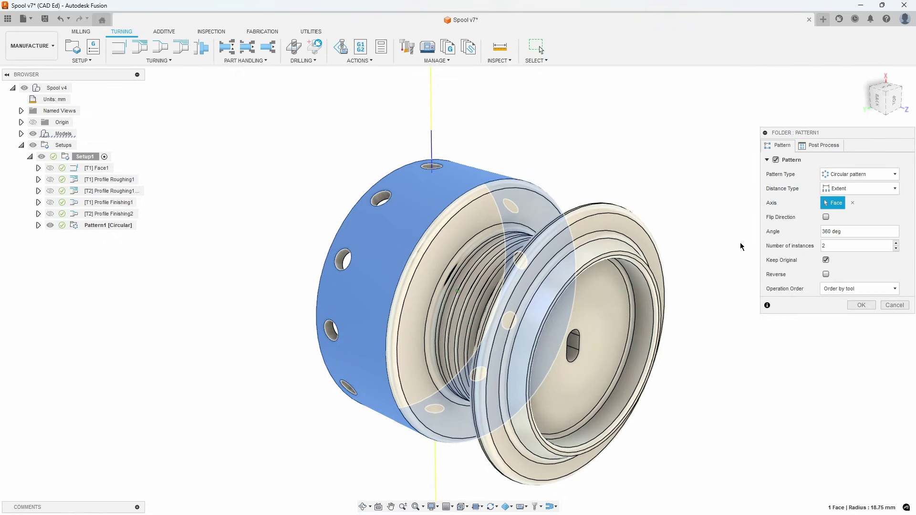
double_click(824, 245)
type("12")
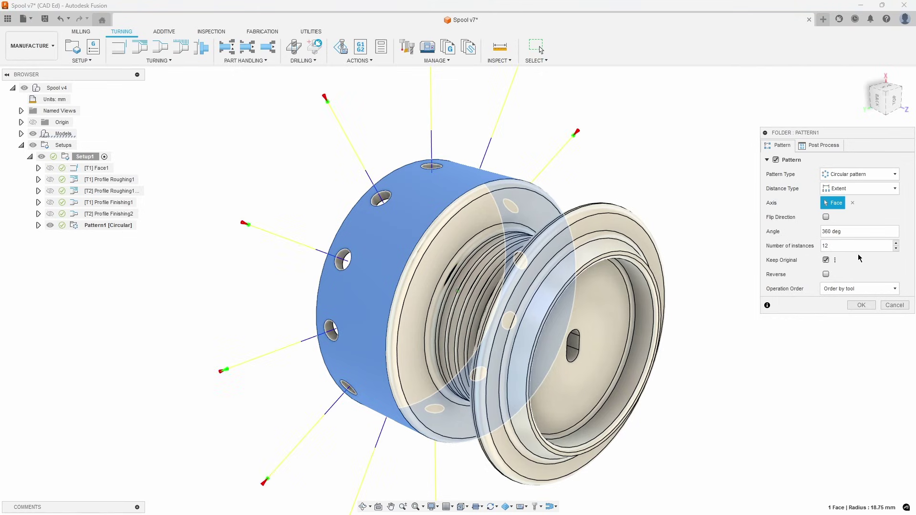
left_click(861, 305)
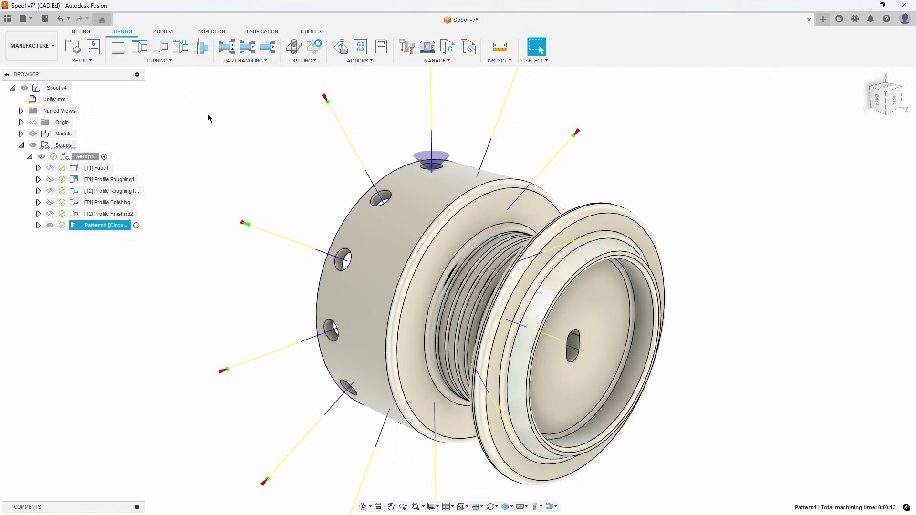
left_click(33, 46)
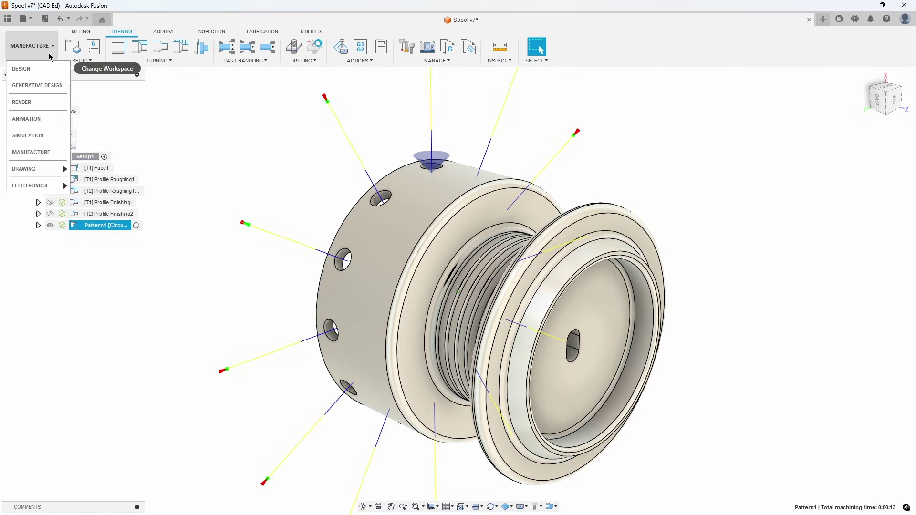
In the Design workspace, rename C-Pattern1's countU parameter d46 to hole_qty
left_click(22, 69)
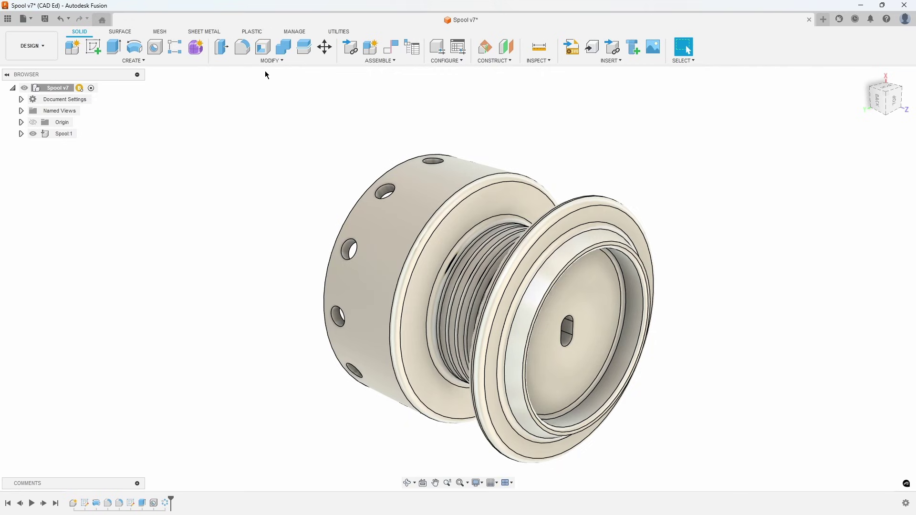
left_click(270, 60)
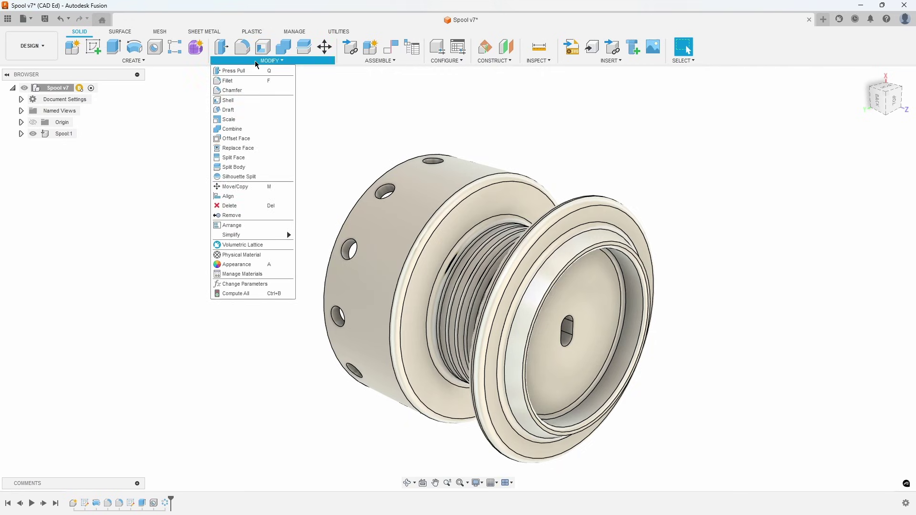
left_click(272, 289)
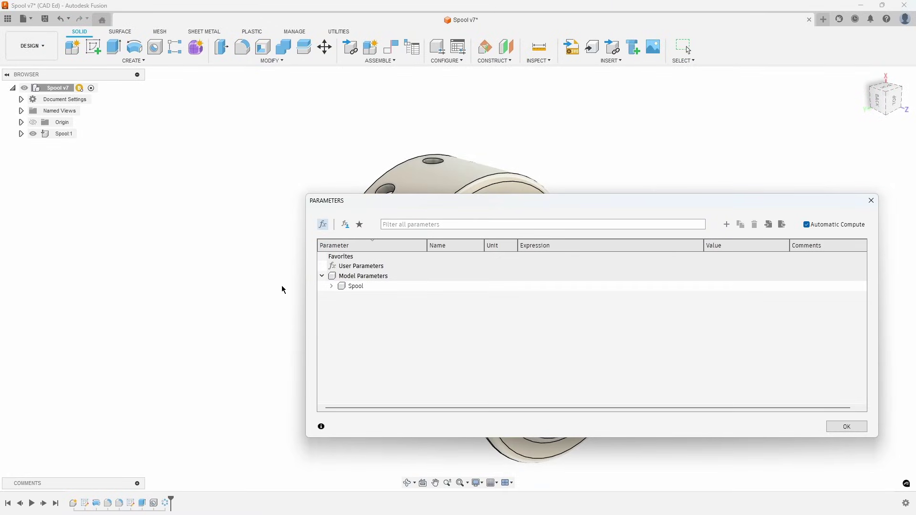
left_click(331, 286)
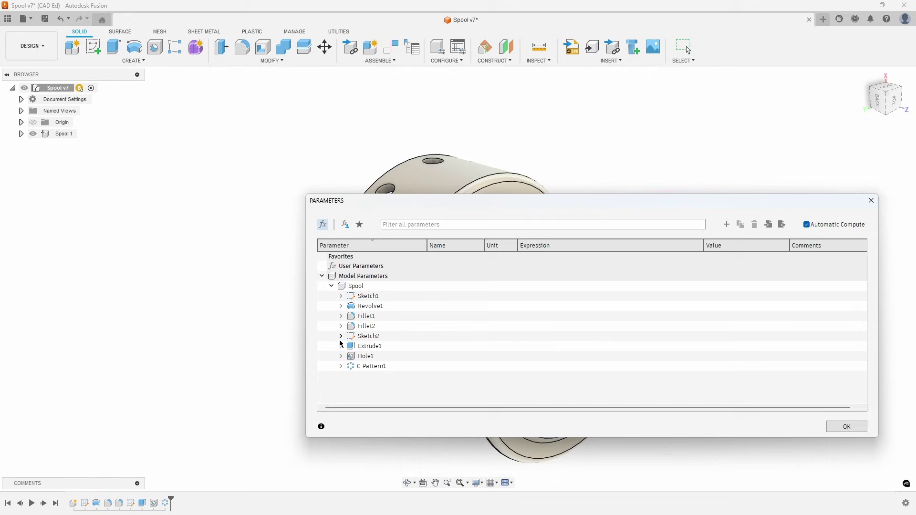
left_click(341, 366)
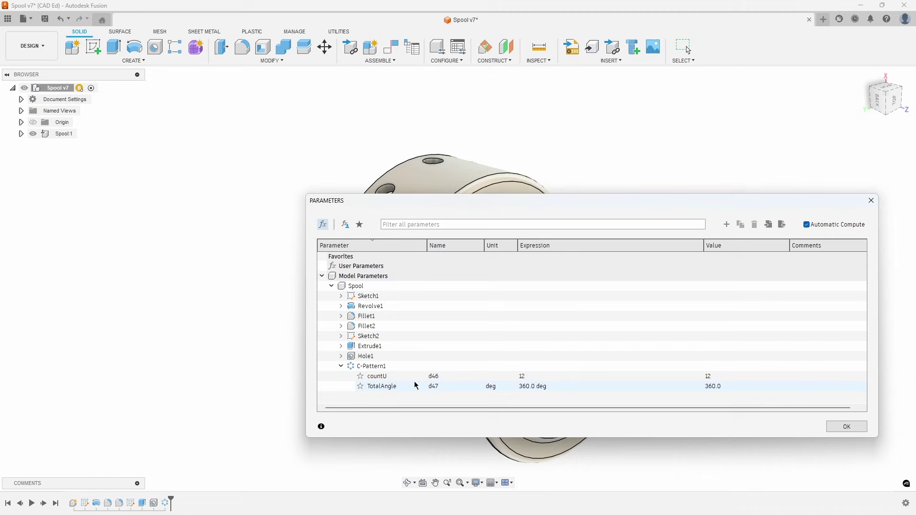
left_click(433, 377)
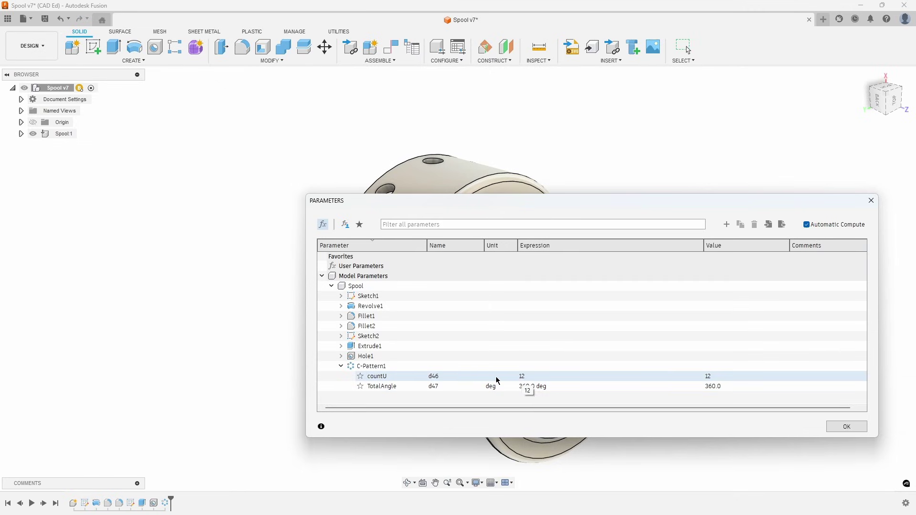
double_click(436, 376)
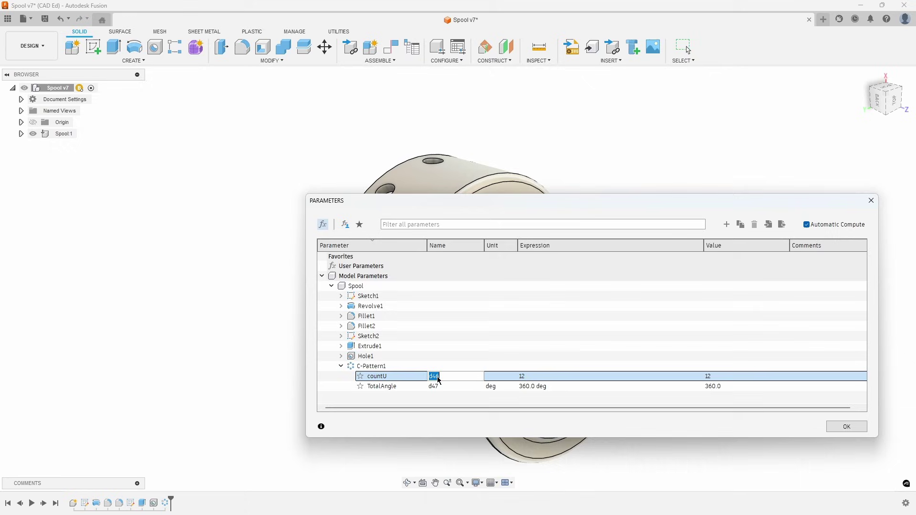
type("hol")
type("e_qty")
key("Return")
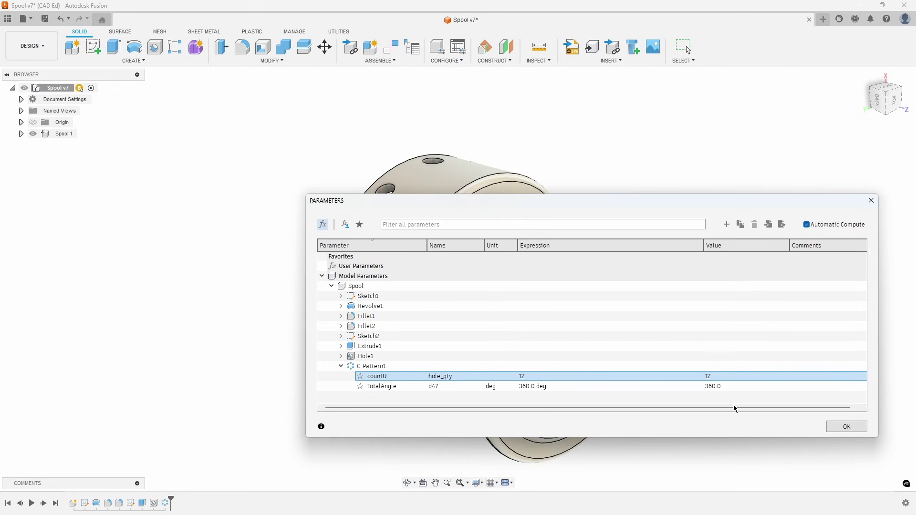
left_click(847, 426)
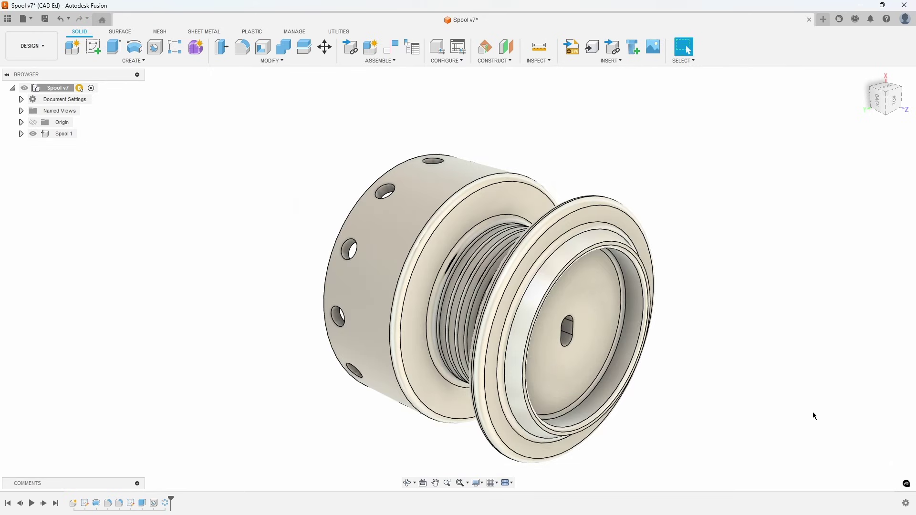
Replace Pattern1's fixed 12 instances with the hole_qty parameter and regenerate
left_click(32, 45)
left_click(51, 146)
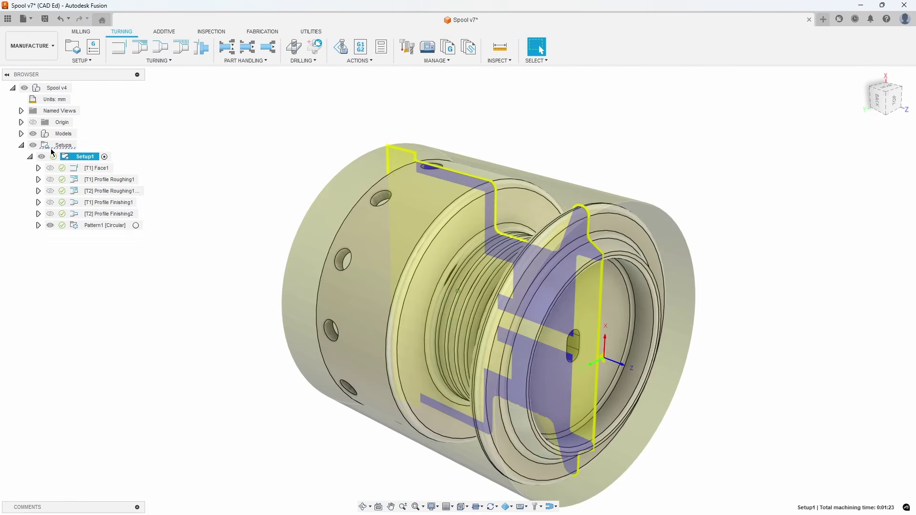
right_click(101, 225)
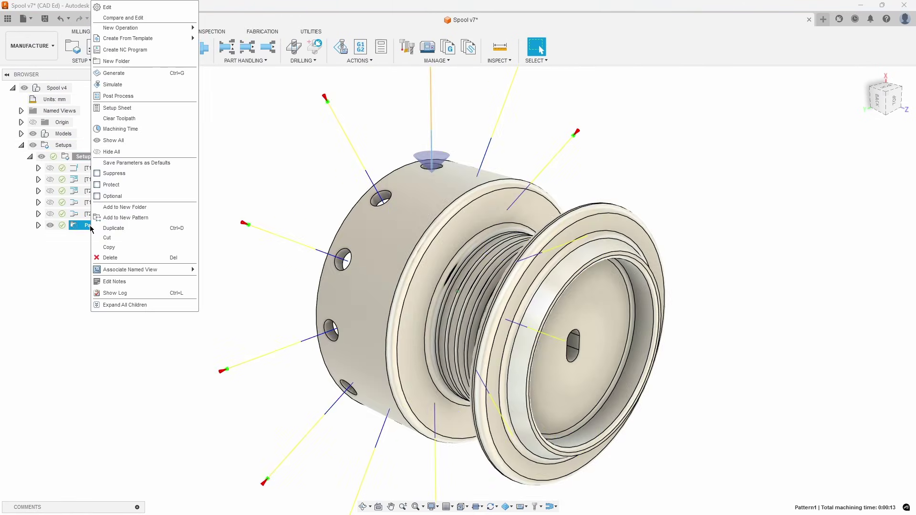
left_click(114, 9)
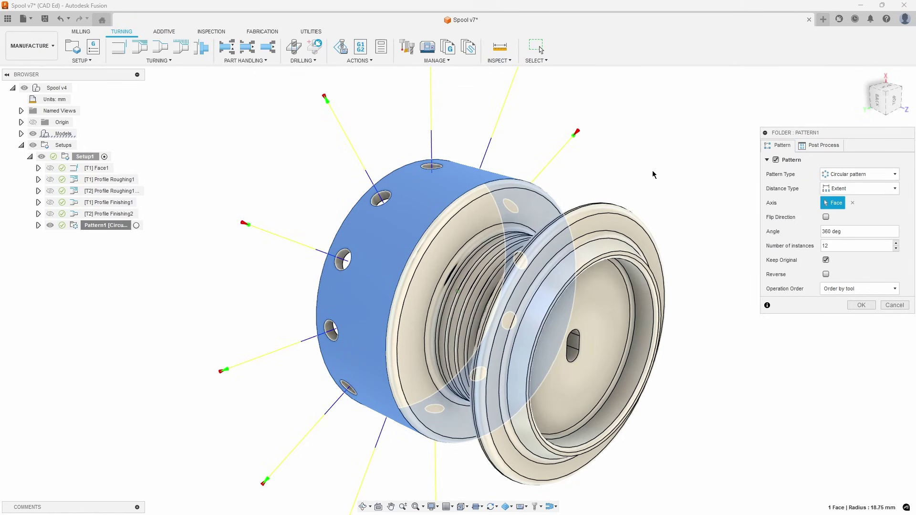
double_click(826, 246)
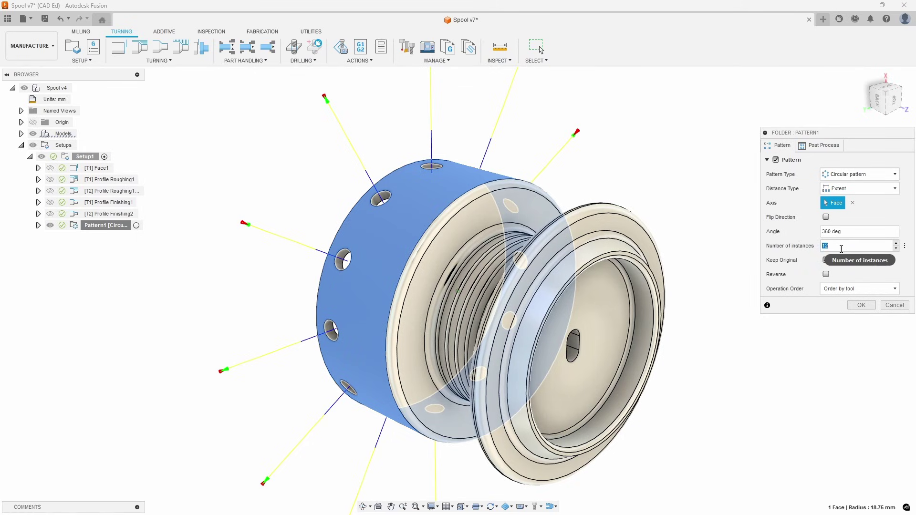
type("h")
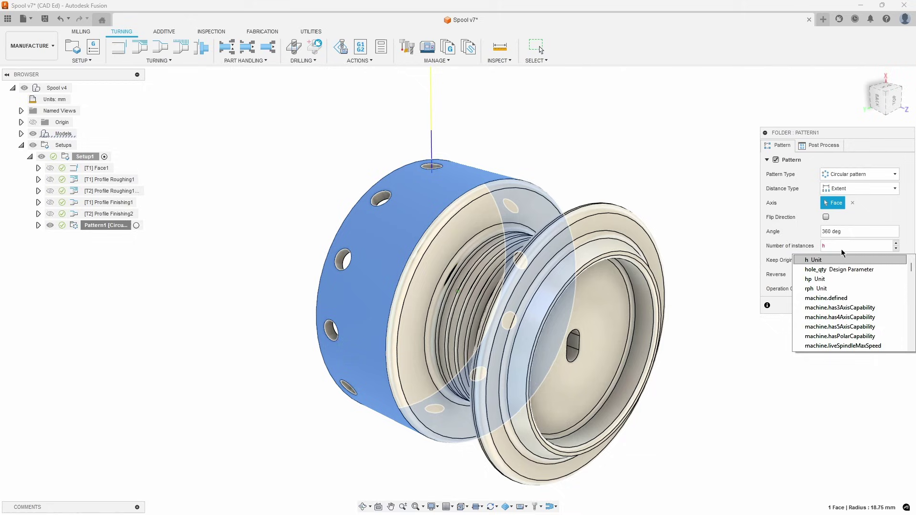
type("ol")
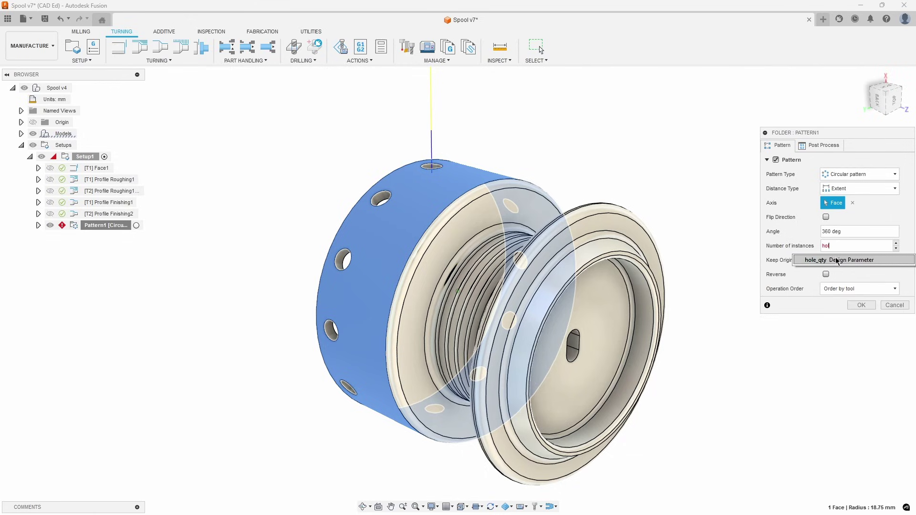
left_click(820, 263)
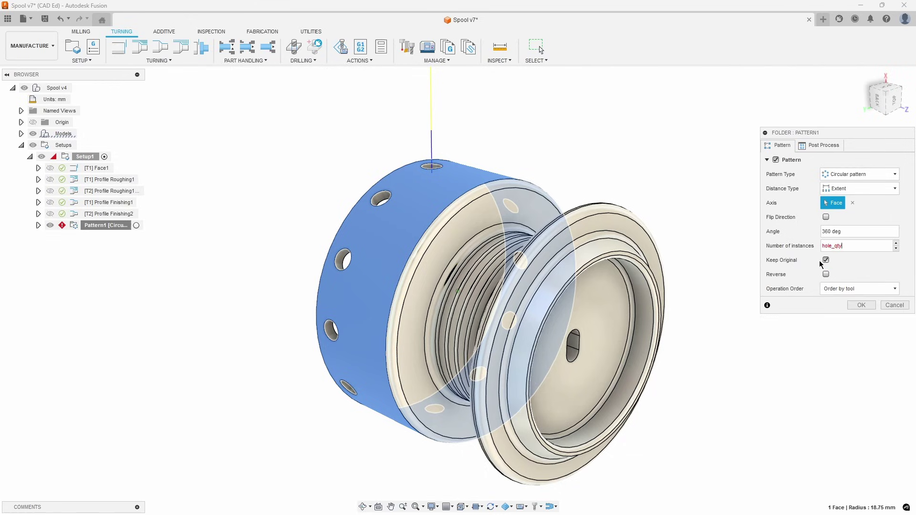
left_click(860, 305)
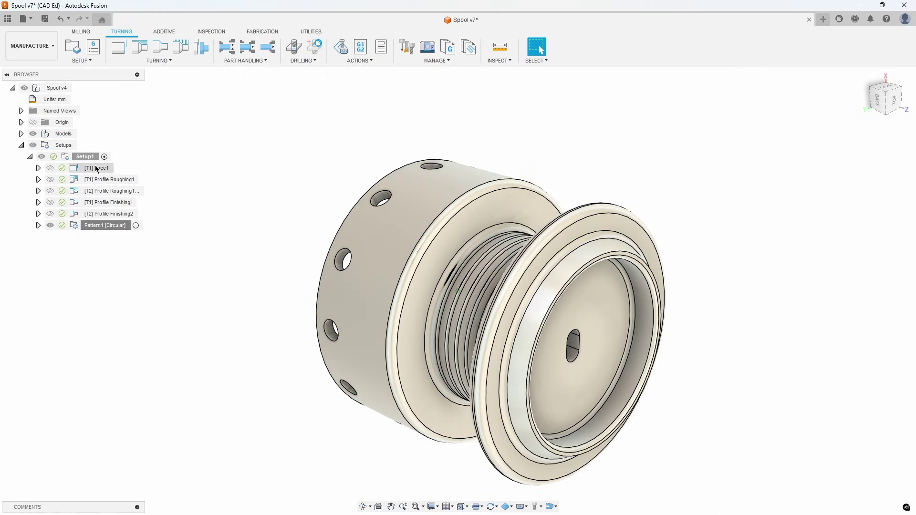
left_click(85, 156)
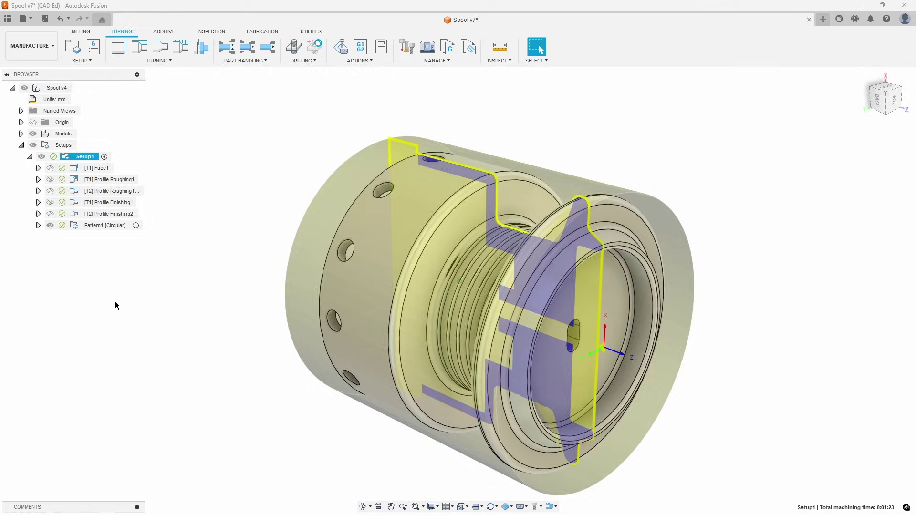
scroll(115, 301, "down", 2)
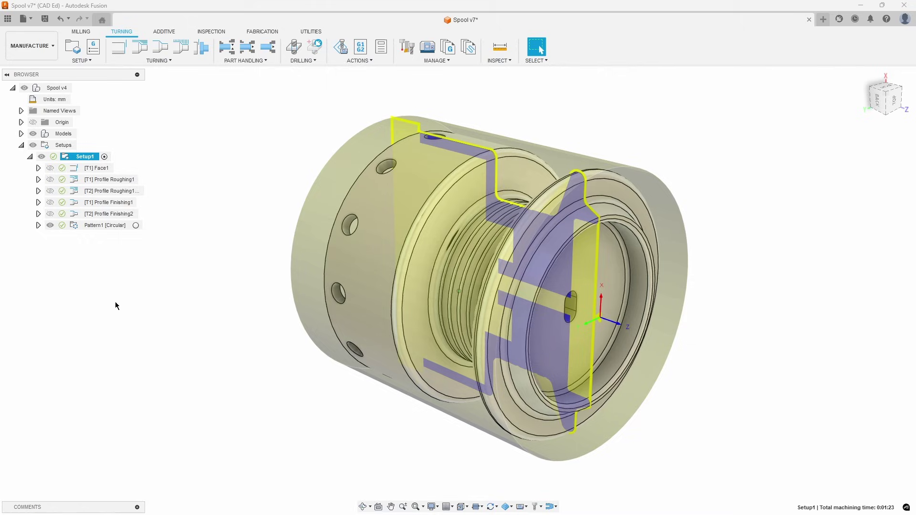
Duplicate [T3] Drill1 inside Pattern1 and open Drill1 (2) for editing
left_click(39, 225)
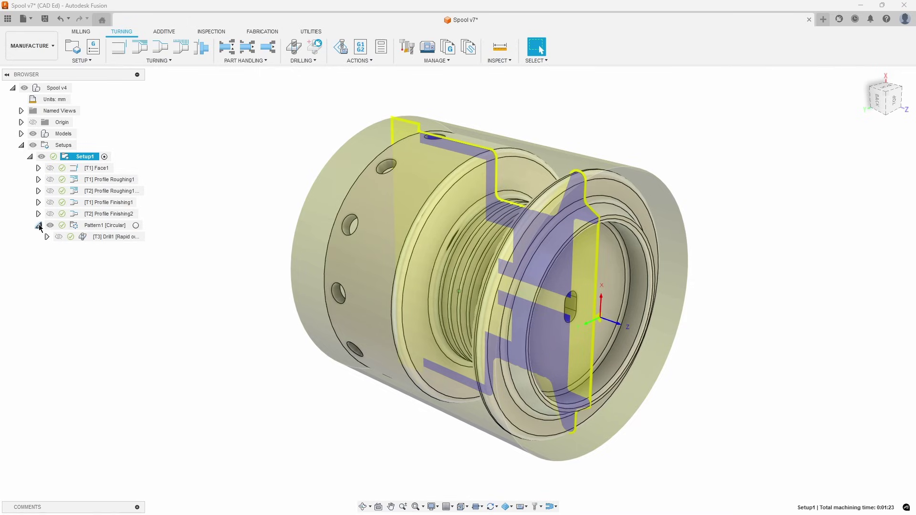
right_click(111, 238)
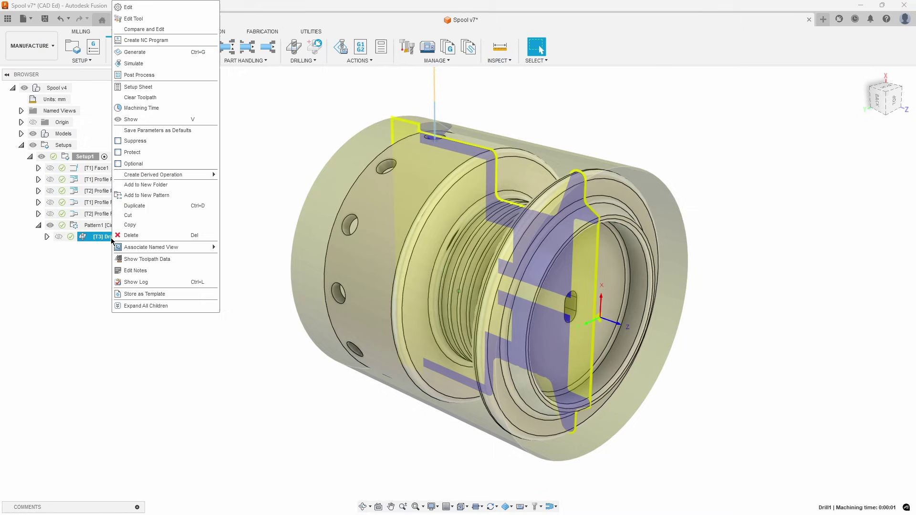
left_click(134, 207)
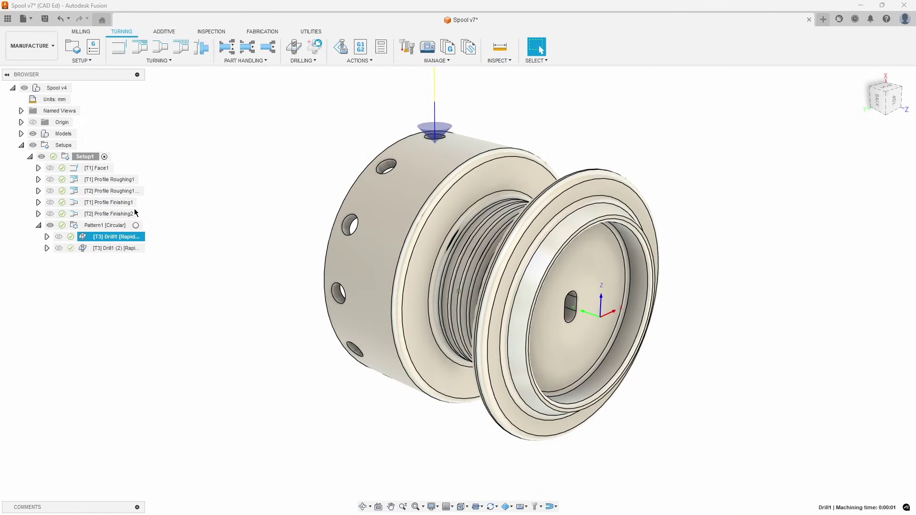
left_click(115, 248)
right_click(123, 250)
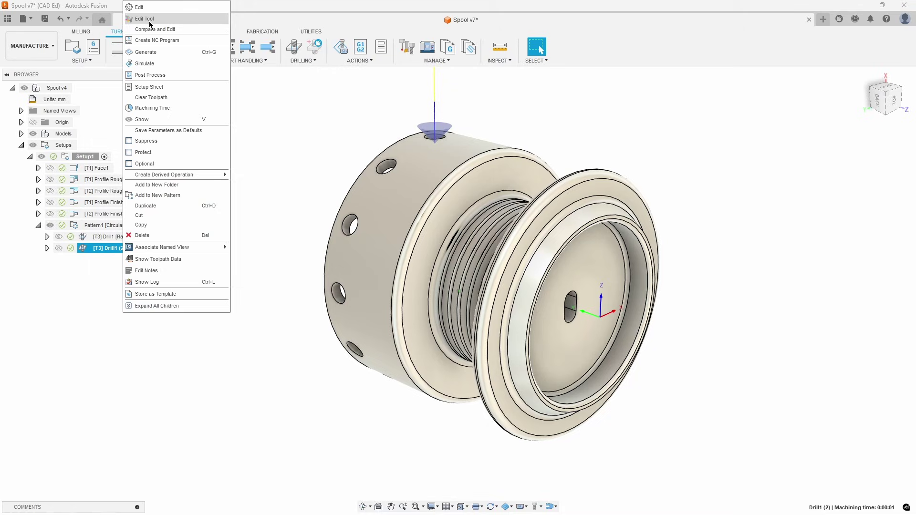
left_click(138, 7)
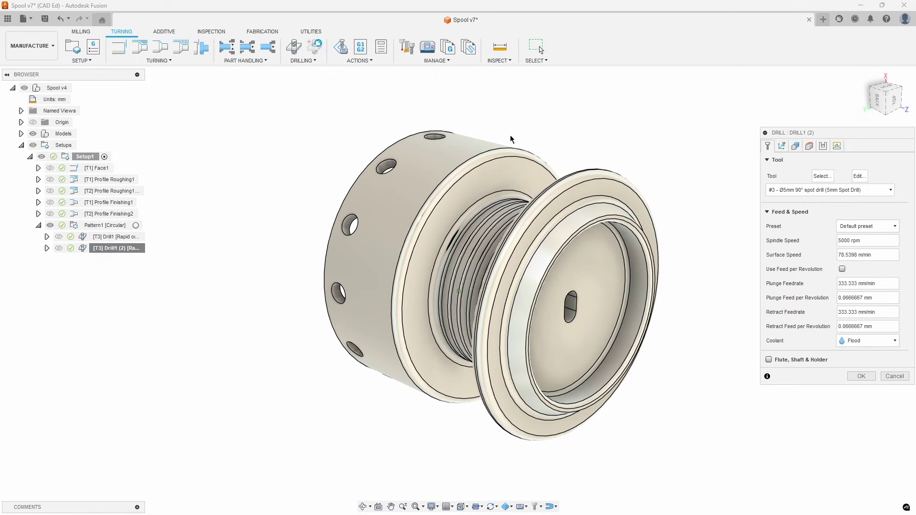
Filter Hole Making Tools (Metric) to 3 mm and assign the Ø3mm 118° drill
left_click(821, 176)
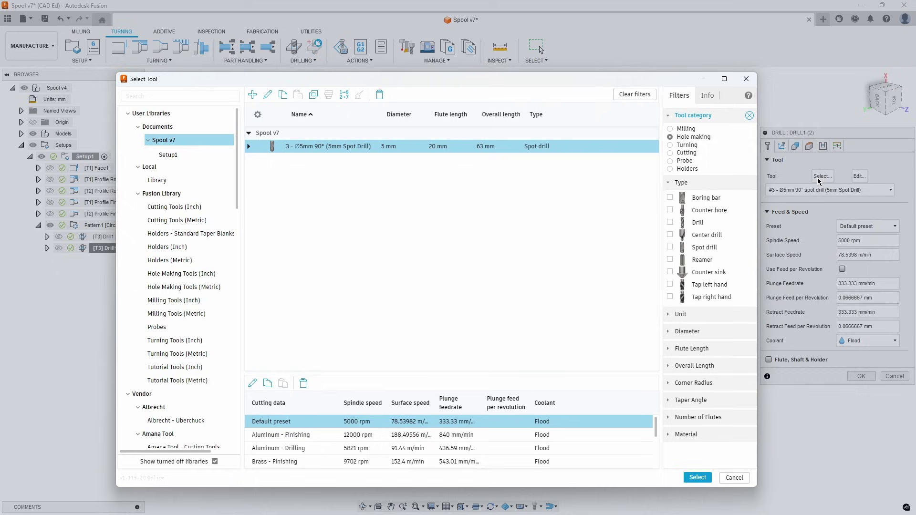
left_click(203, 292)
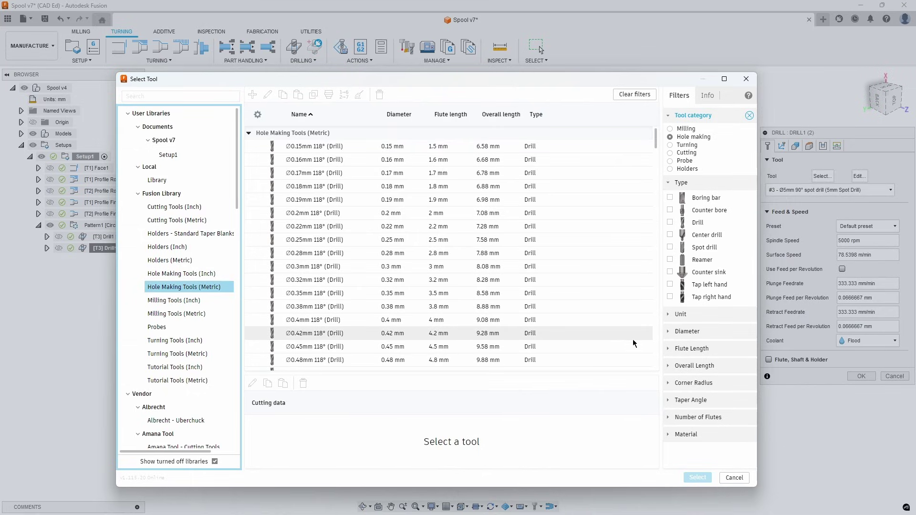
left_click(671, 331)
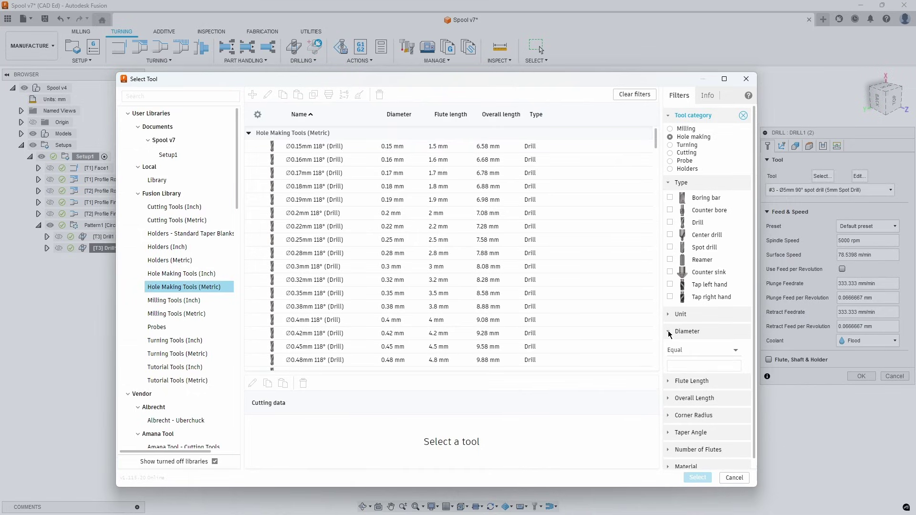
left_click(674, 365)
type("3")
key("Return")
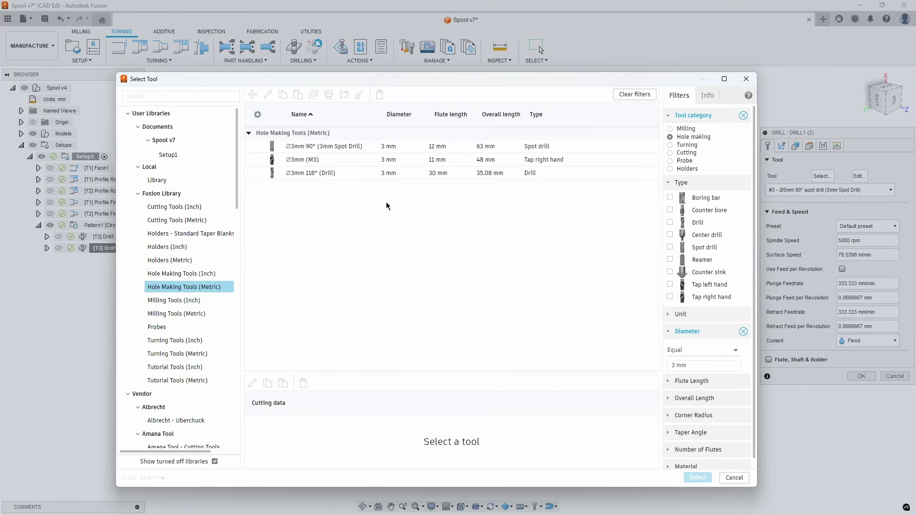
left_click(302, 175)
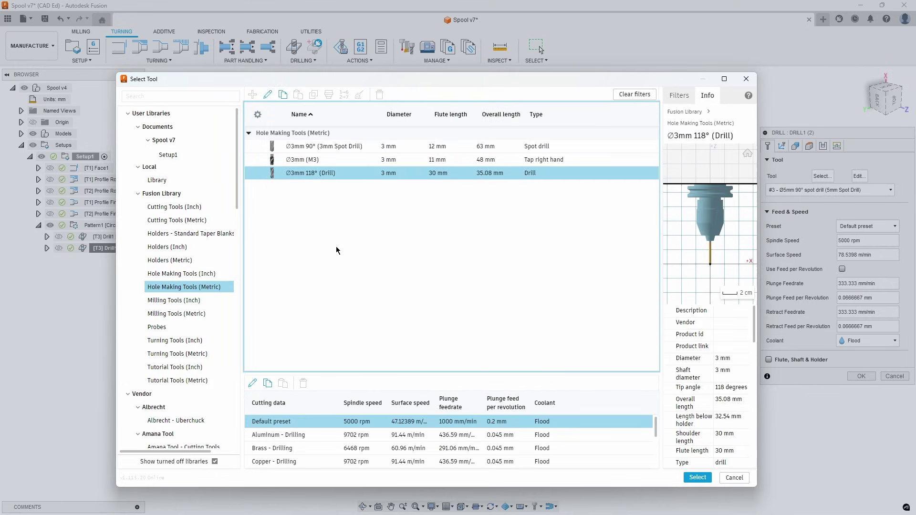
left_click(695, 477)
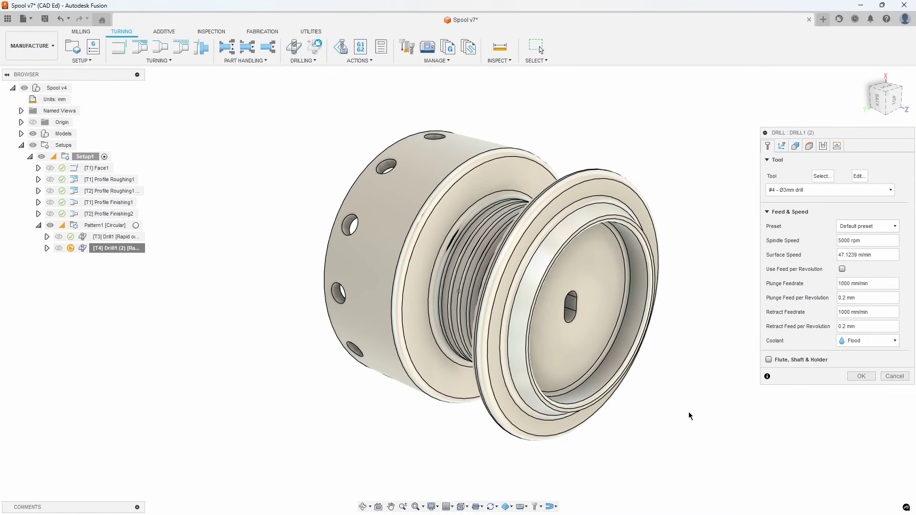
Set bottom height to Hole bottom, 0 mm offset, with tip through and 1 mm break-through
left_click(808, 146)
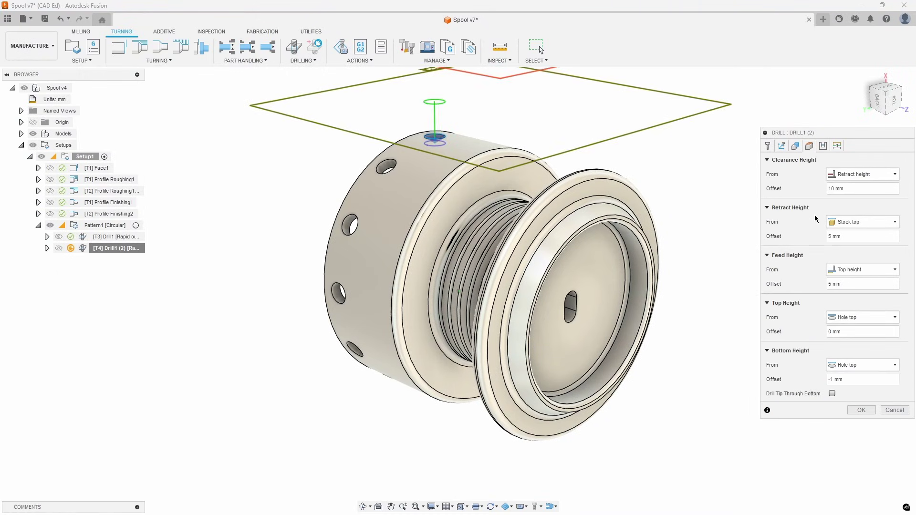
left_click(849, 367)
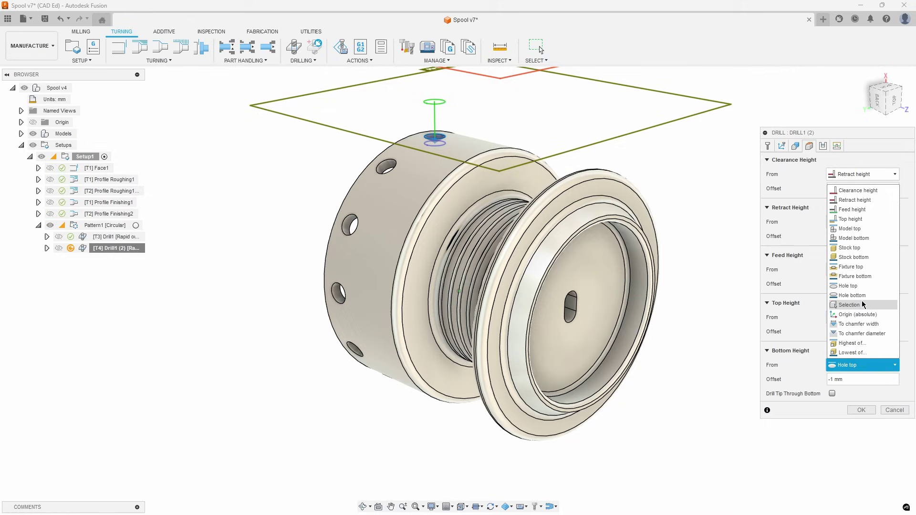
left_click(862, 296)
left_click(844, 379)
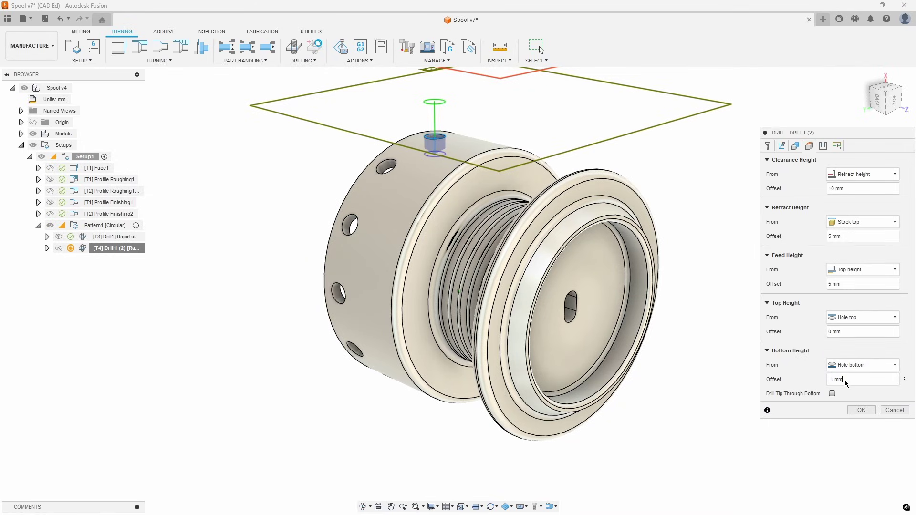
type("0")
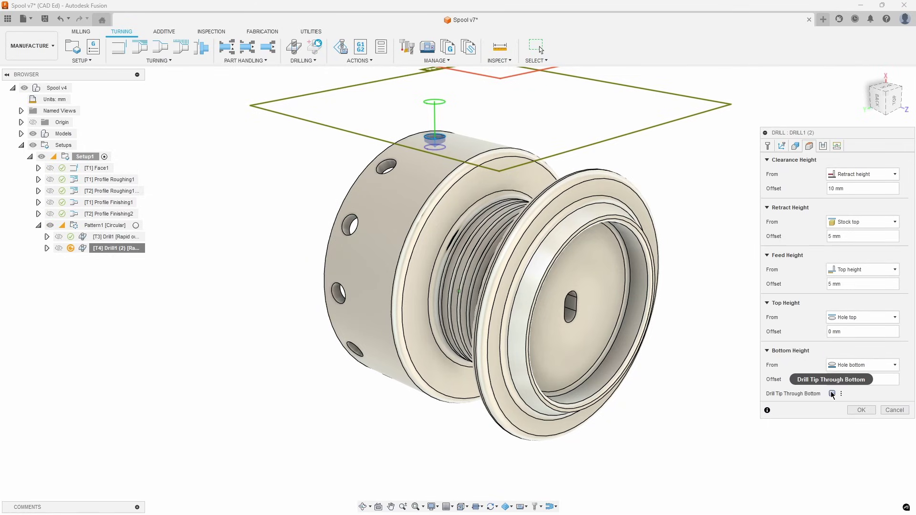
left_click(832, 394)
middle_click_drag(692, 250, 693, 272, "shift")
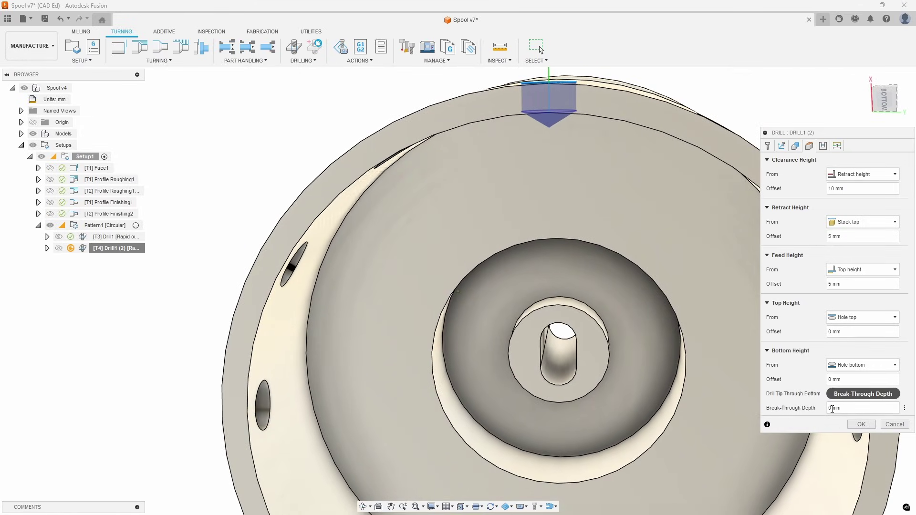
left_click(828, 408)
type("1")
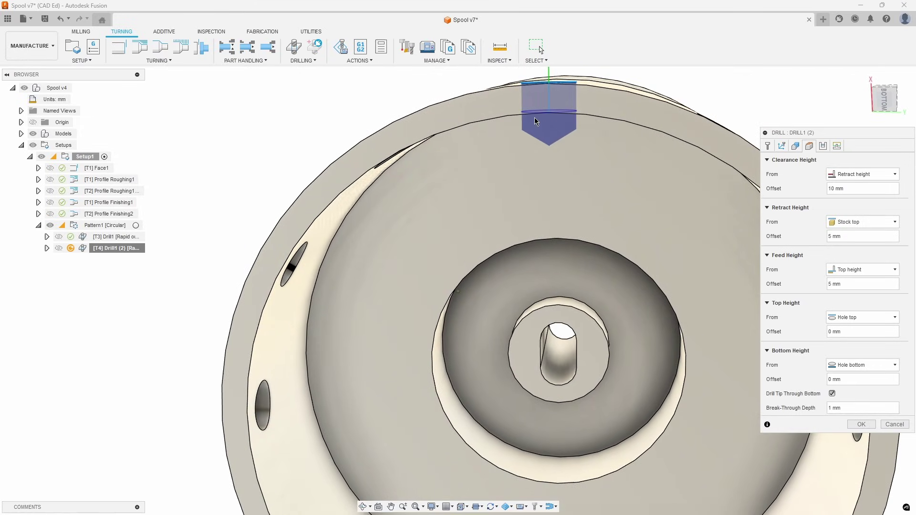
left_click(854, 423)
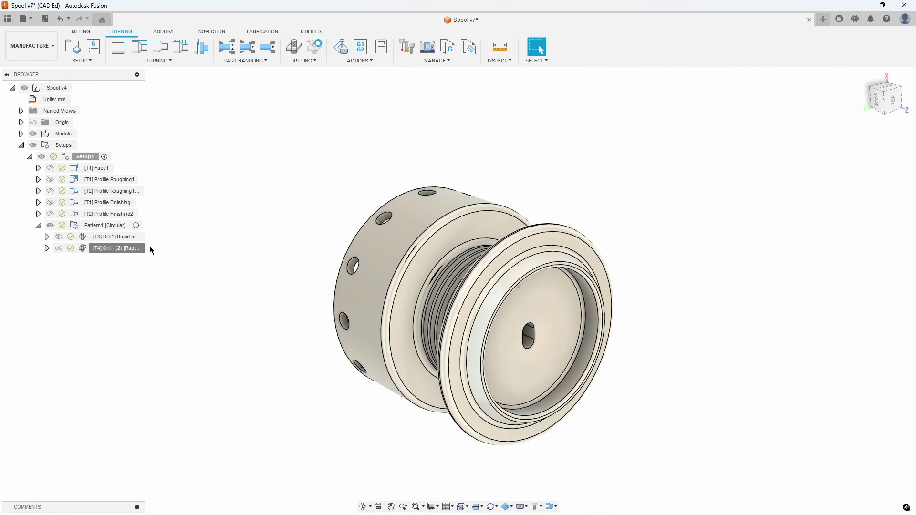
right_click(99, 227)
left_click(136, 86)
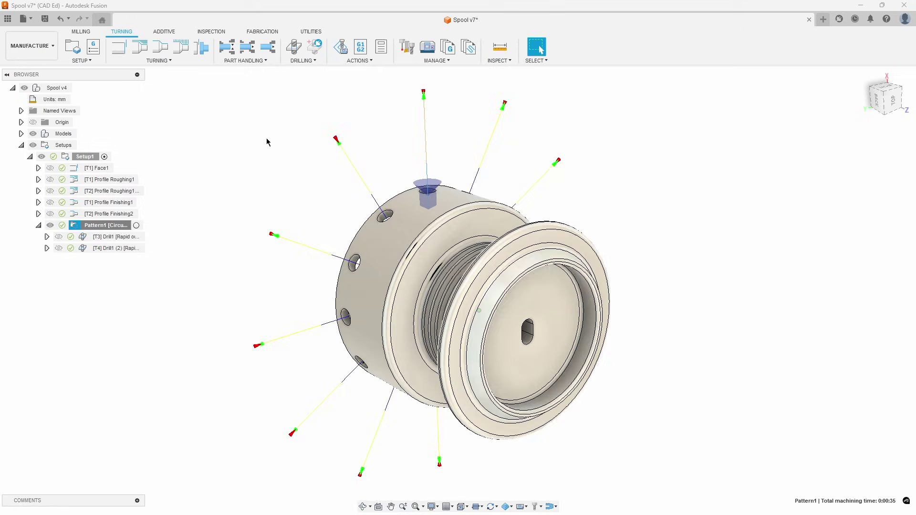
left_click(458, 468)
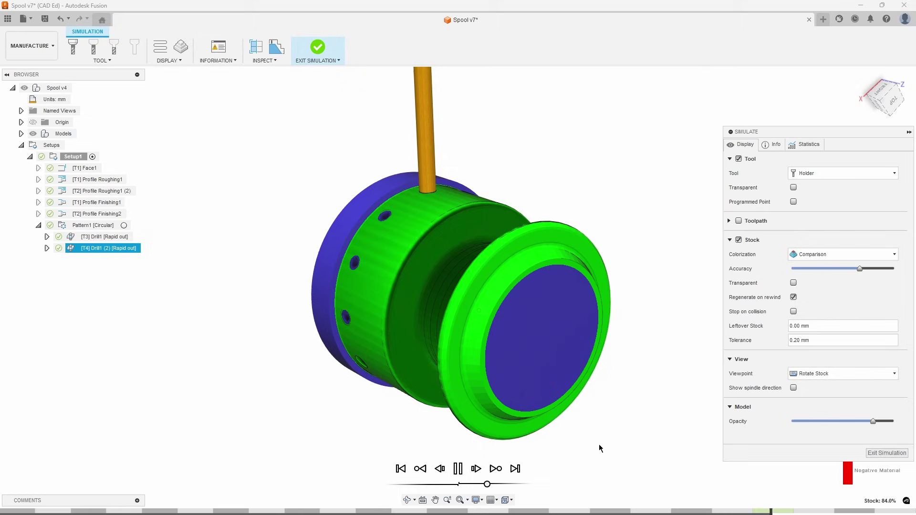
left_click(886, 452)
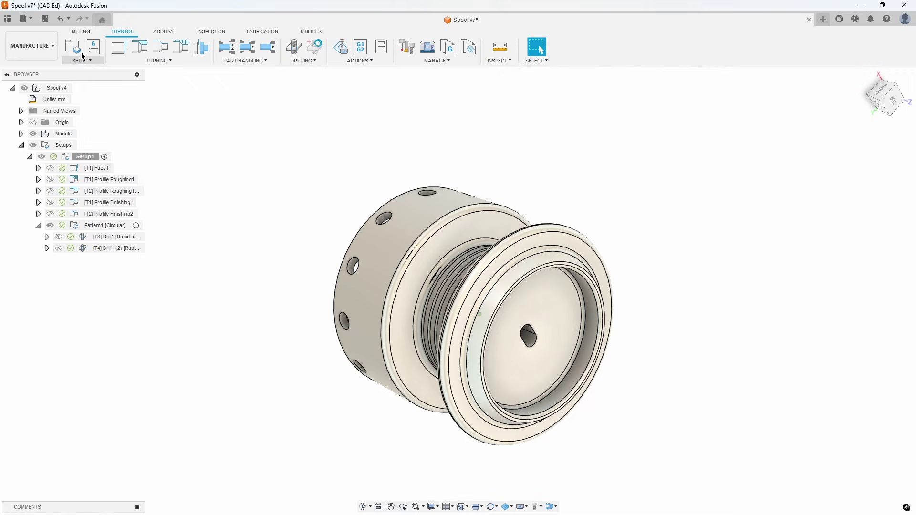
Start a 2D Adaptive operation using the 5mm R1mm bull nose end mill
left_click(80, 31)
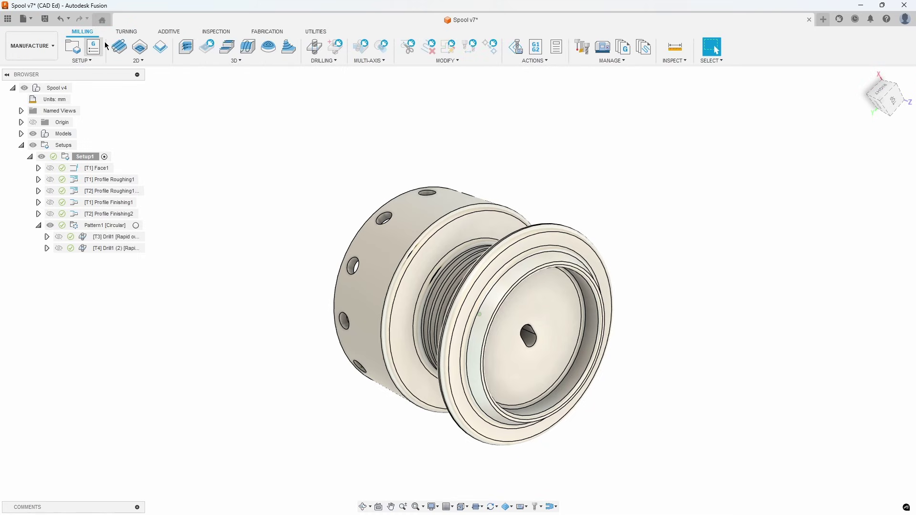
left_click(141, 48)
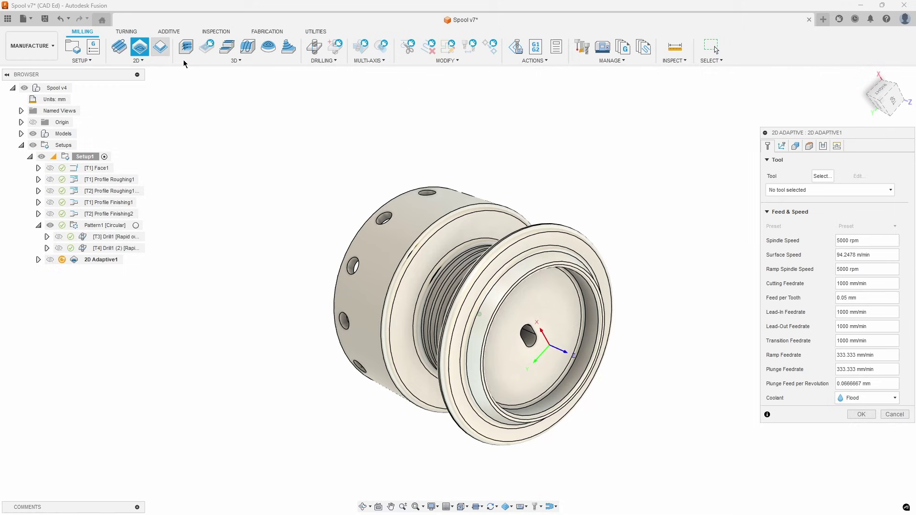
left_click(821, 176)
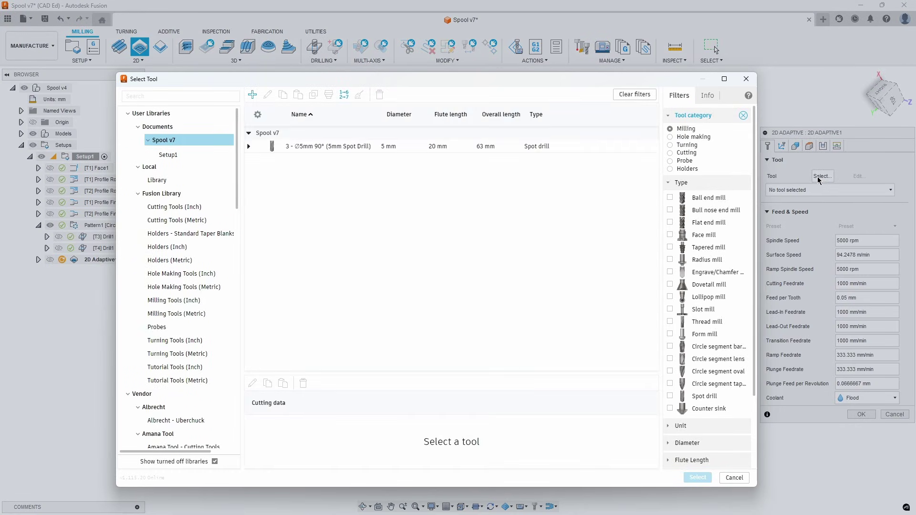
left_click(184, 319)
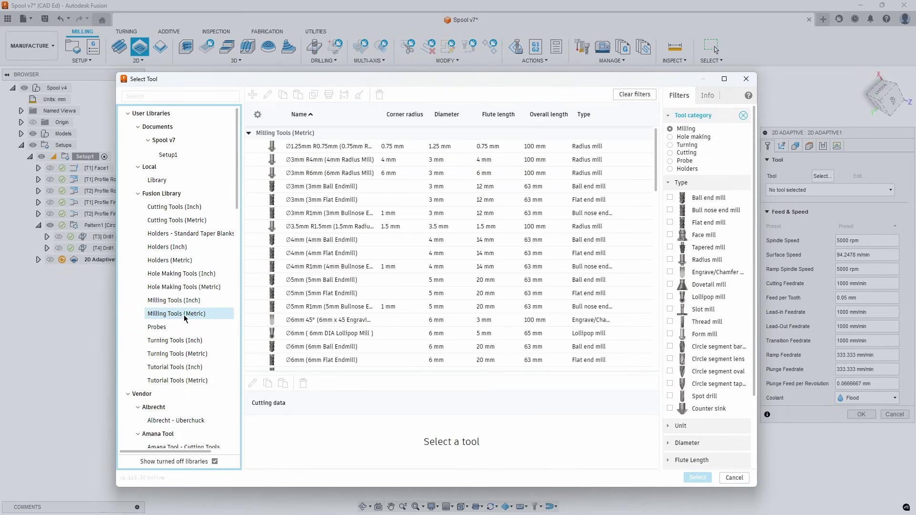
left_click(670, 210)
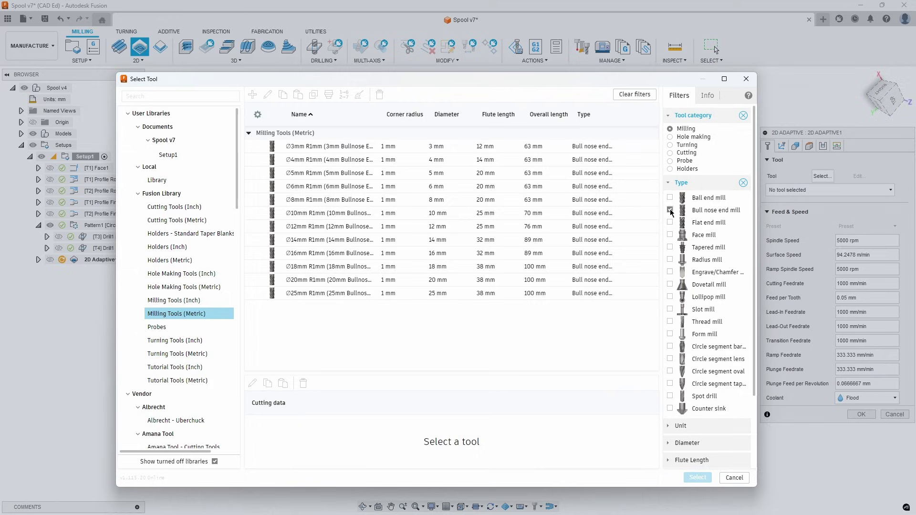
left_click(340, 173)
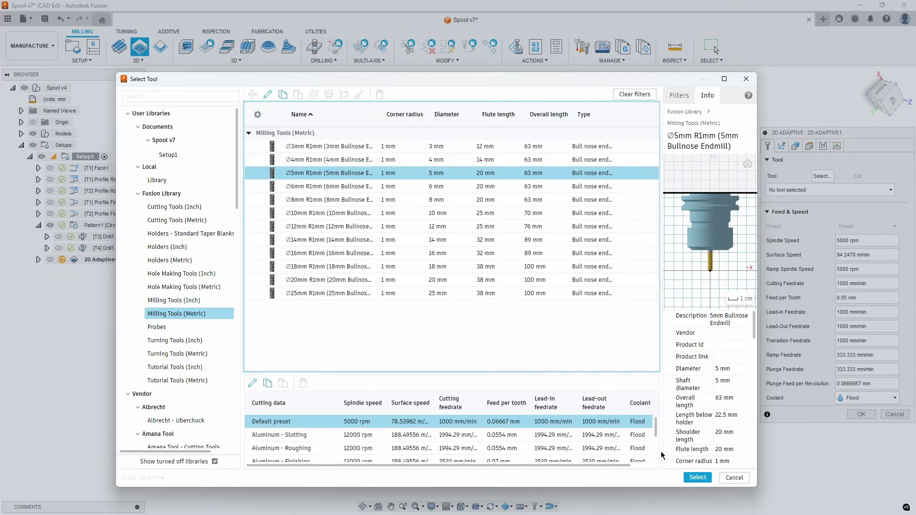
left_click(696, 477)
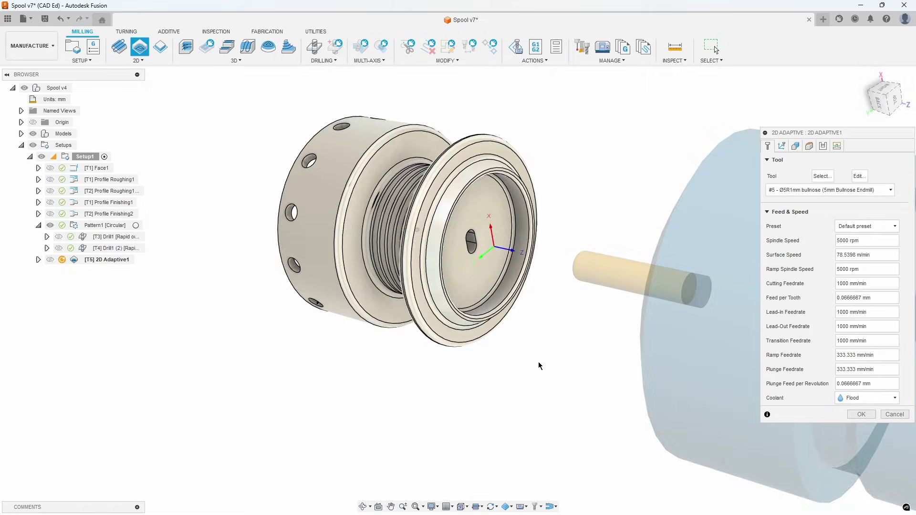
scroll(538, 366, "up", 2)
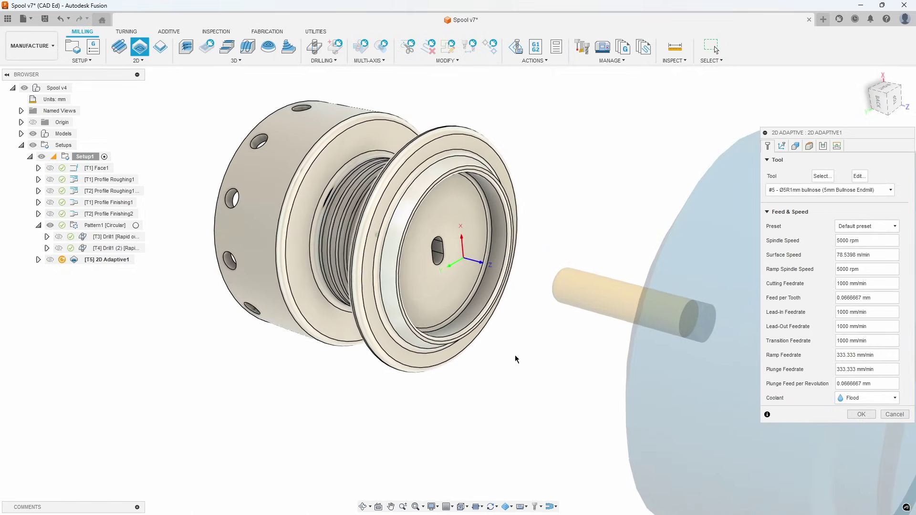
Pick two end faces as face contours, outer loops only, cutting from inside
left_click(796, 146)
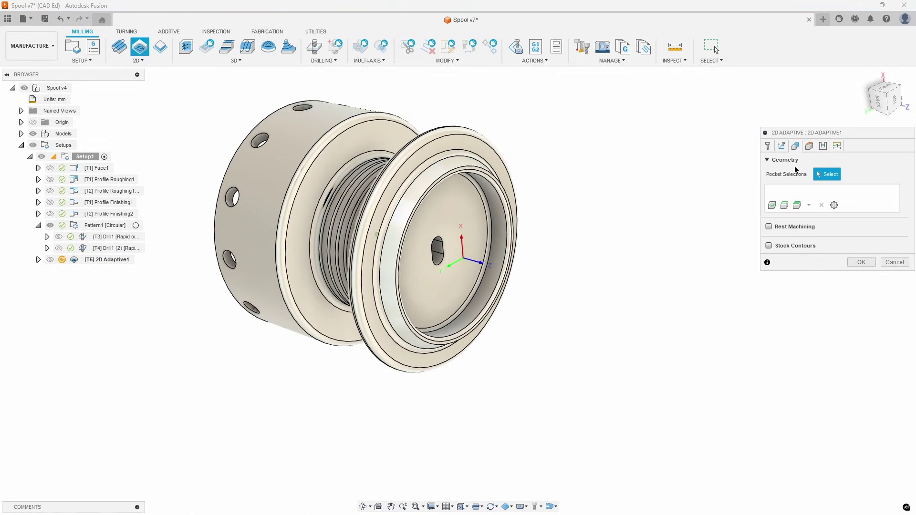
left_click(798, 207)
scroll(444, 236, "down", 3)
left_click(443, 236)
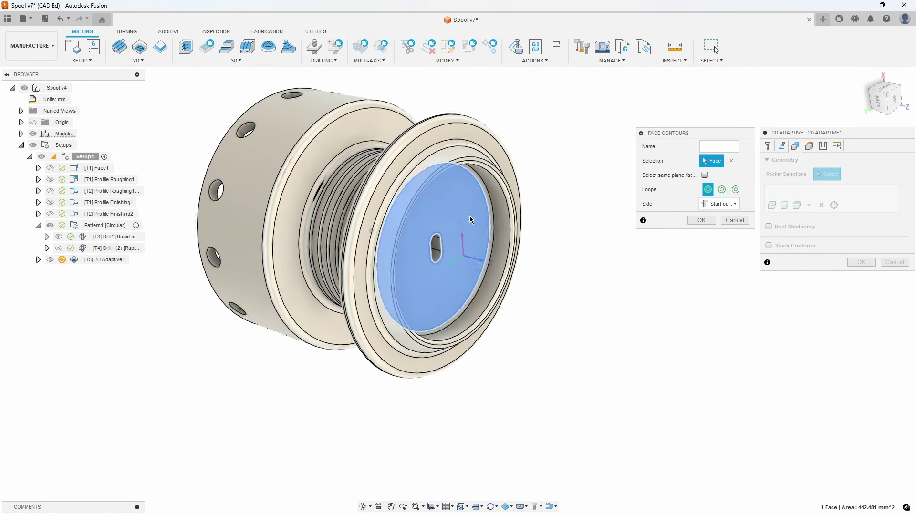
scroll(444, 236, "up", 6)
scroll(492, 180, "up", 3)
left_click(497, 177)
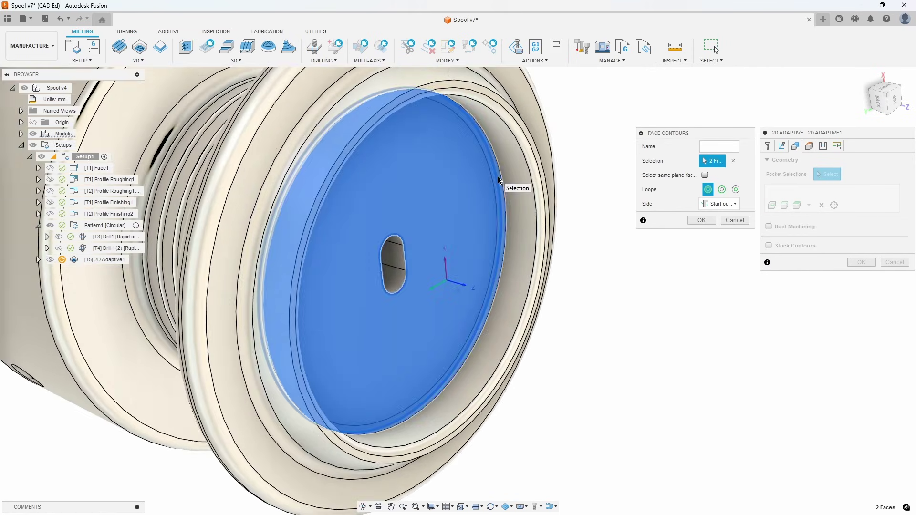
scroll(544, 244, "up", 2)
scroll(563, 262, "down", 4)
scroll(572, 286, "down", 3)
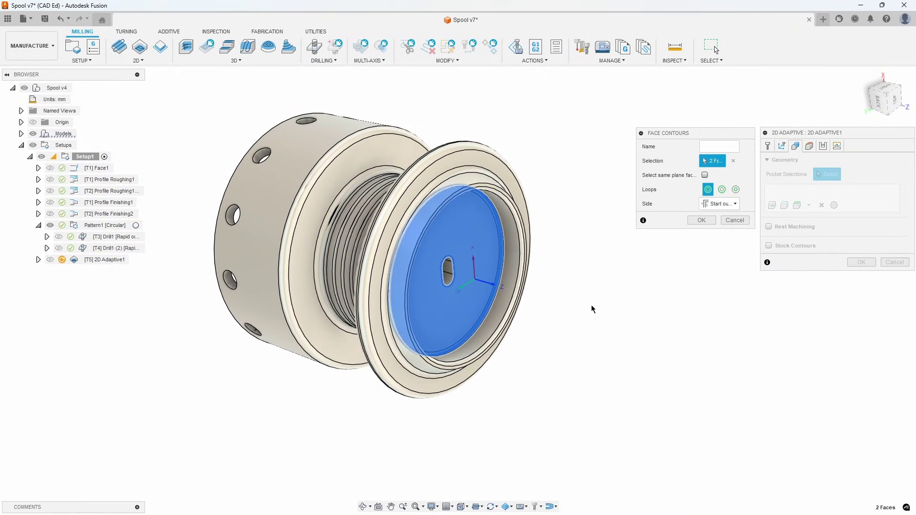
left_click(721, 191)
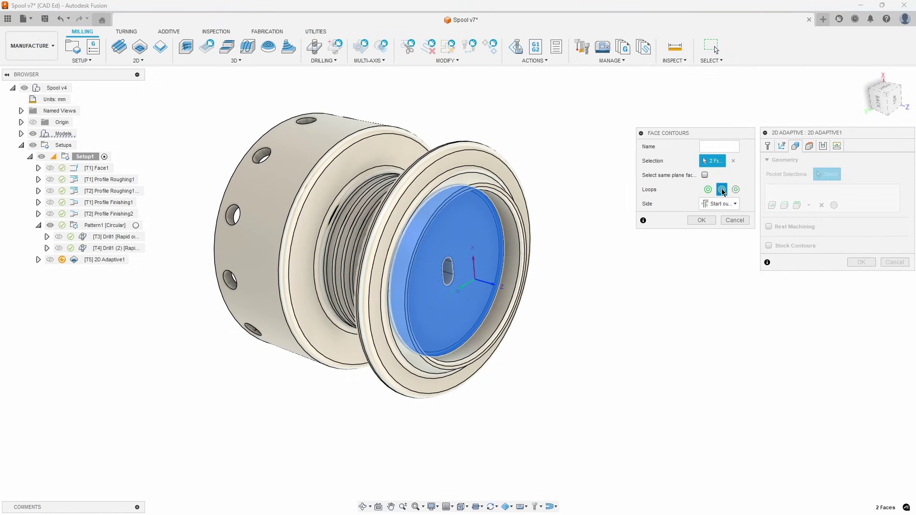
left_click(733, 204)
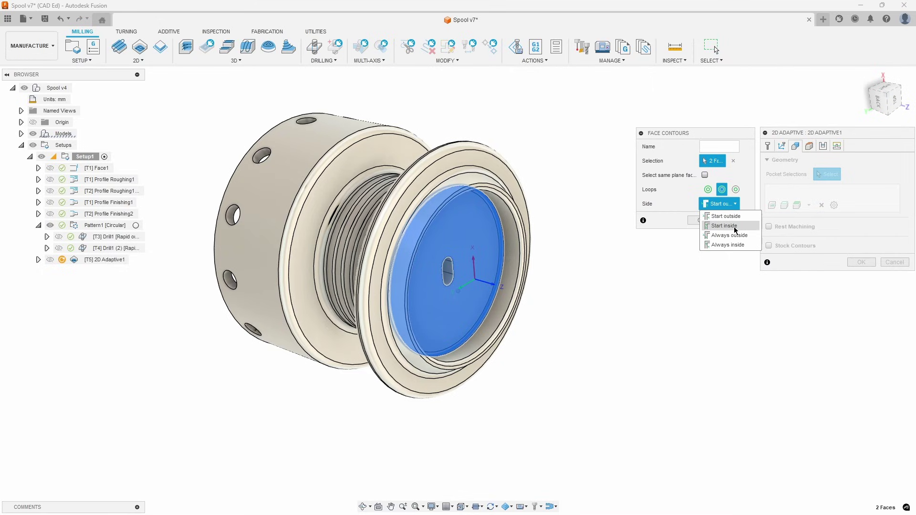
left_click(734, 226)
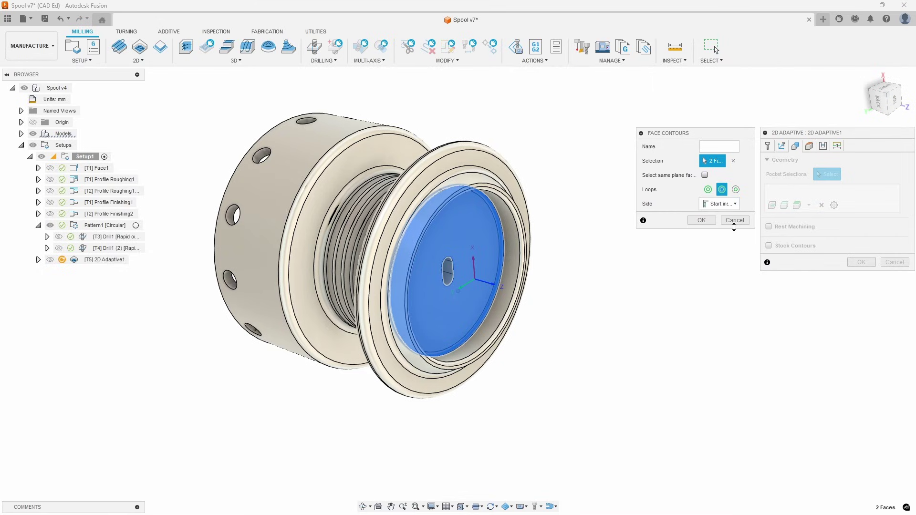
left_click(702, 221)
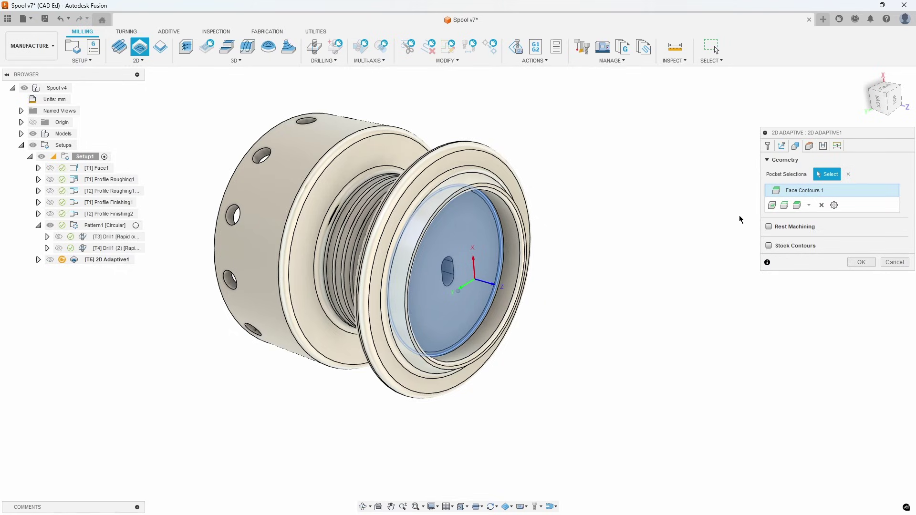
Turn off Stock to Leave in Passes and generate the 2D Adaptive1 toolpath
left_click(824, 146)
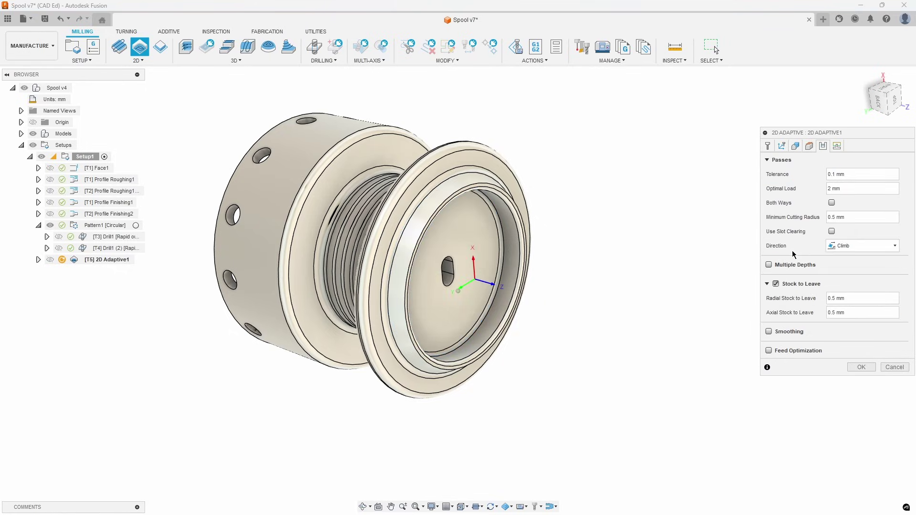
left_click(775, 283)
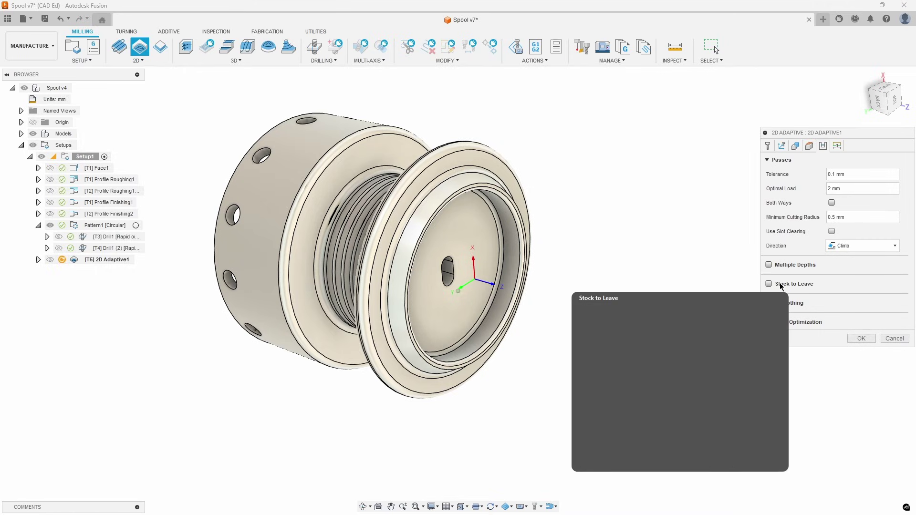
left_click(861, 338)
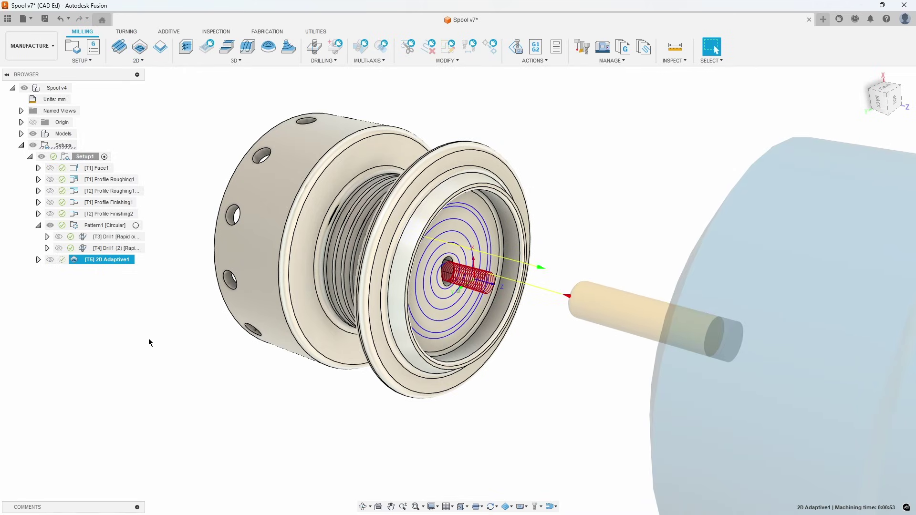
right_click(109, 261)
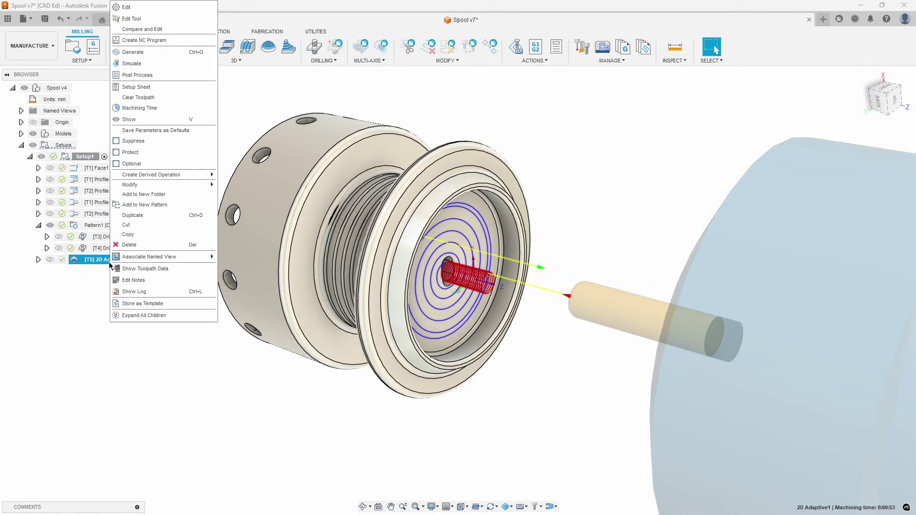
left_click(150, 64)
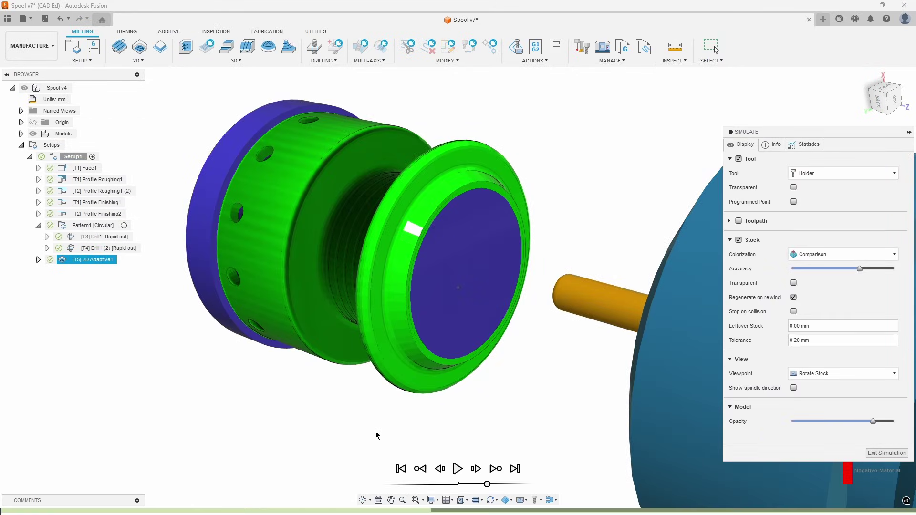
left_click(458, 468)
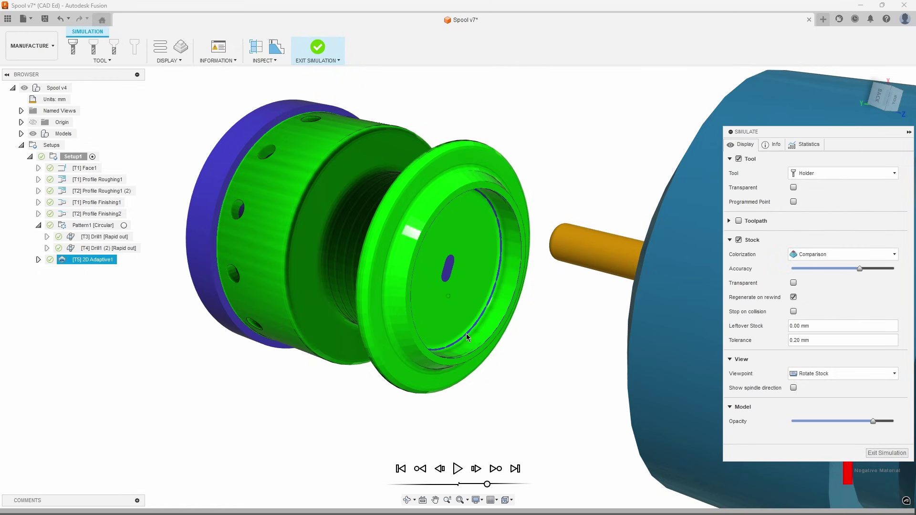
left_click(885, 452)
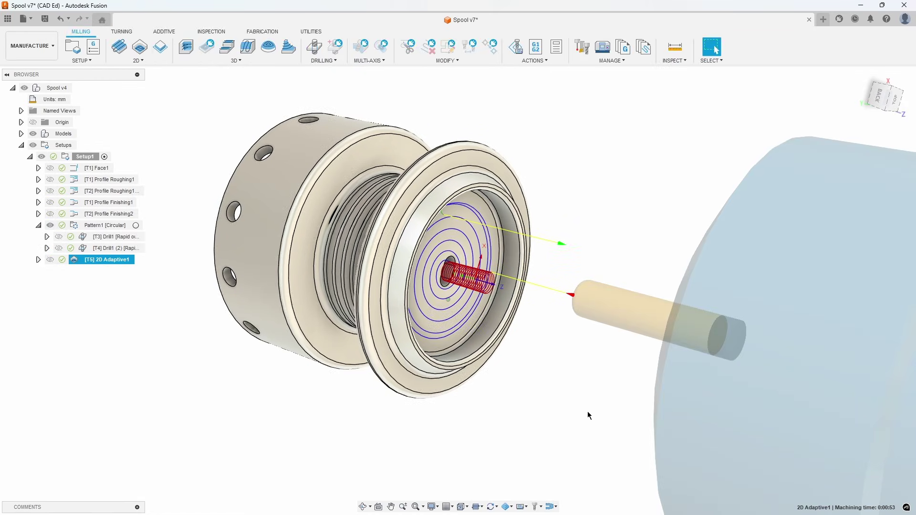
Drag [T5] 2D Adaptive1 in the browser to just below [T1] Face1
left_click(128, 310)
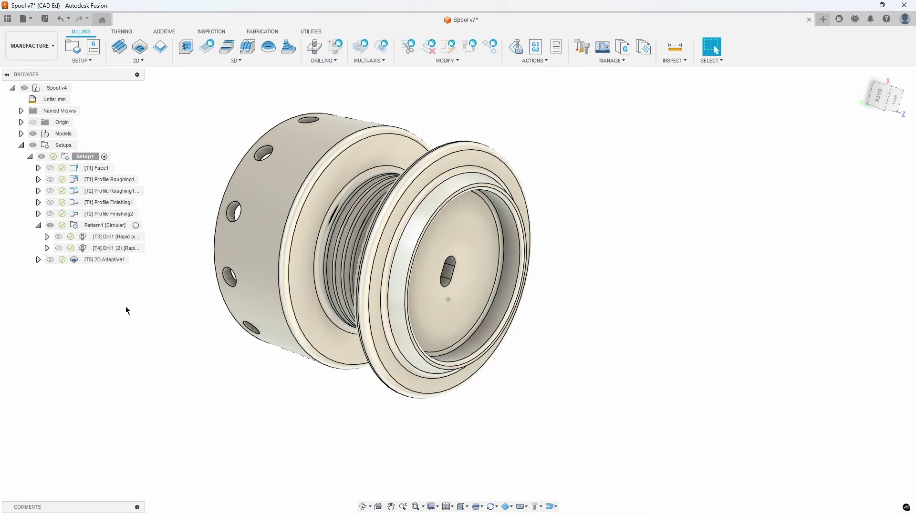
left_click(100, 260)
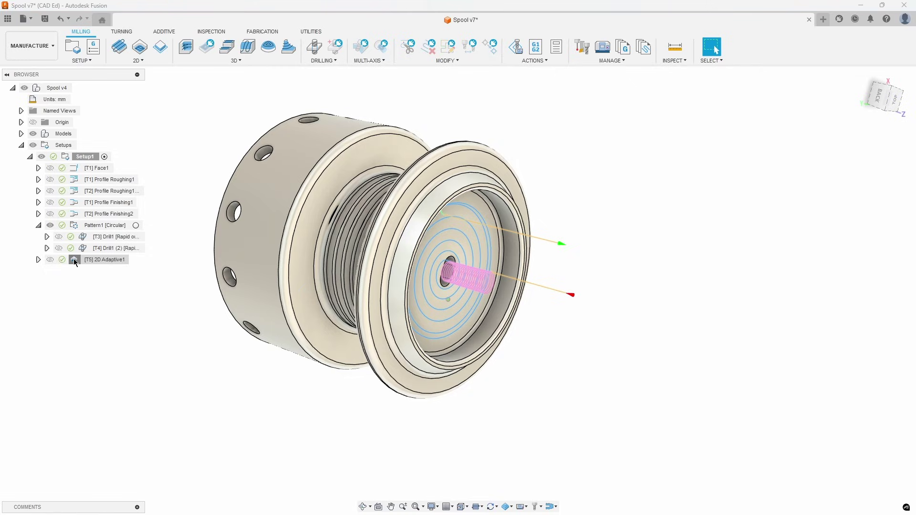
left_click_drag(74, 258, 88, 178)
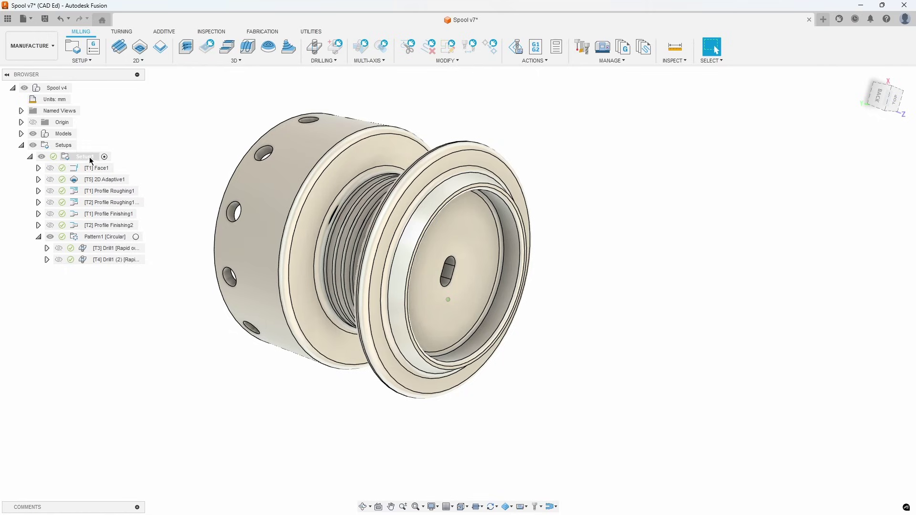
right_click(86, 156)
left_click(111, 242)
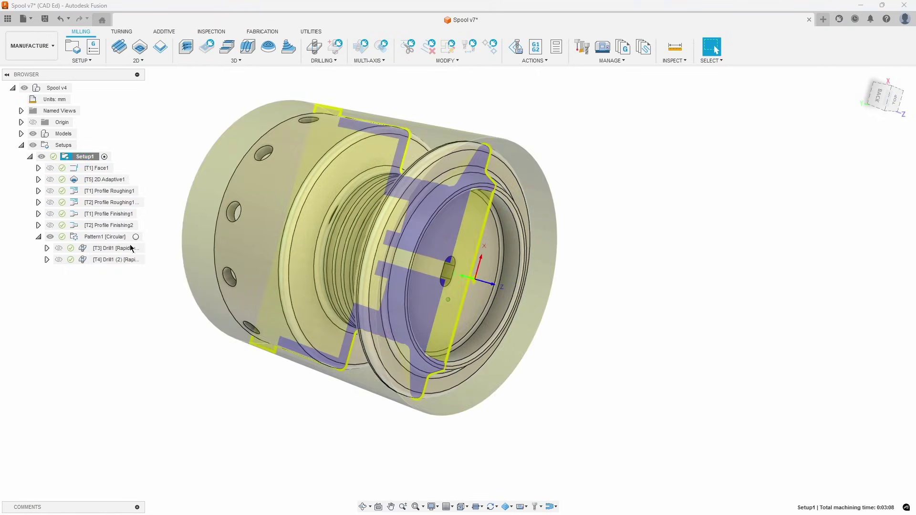
left_click(458, 469)
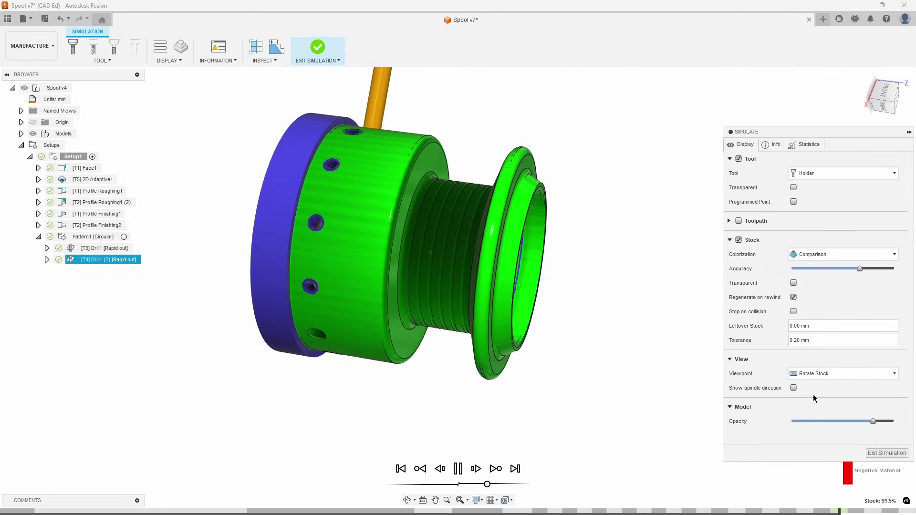
left_click(878, 451)
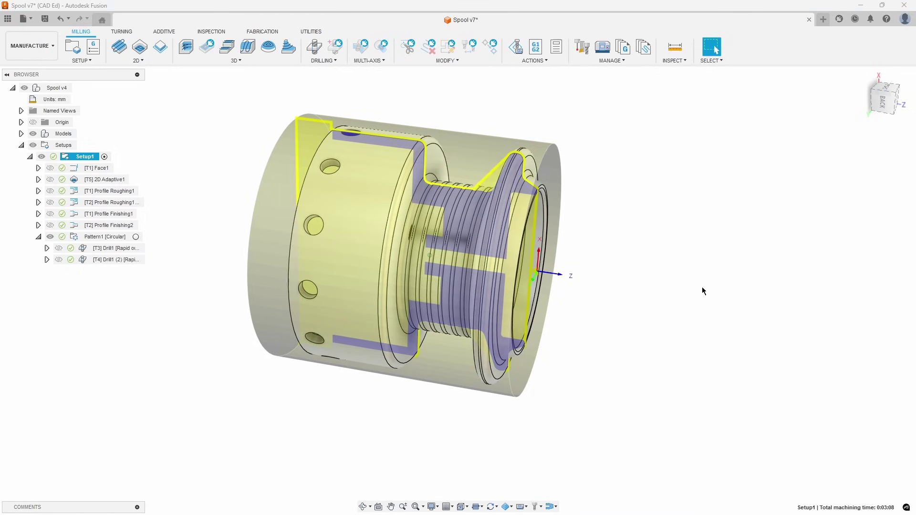
Start Post Process for Setup1 and choose 'Choose from library...' for the post
left_click(535, 60)
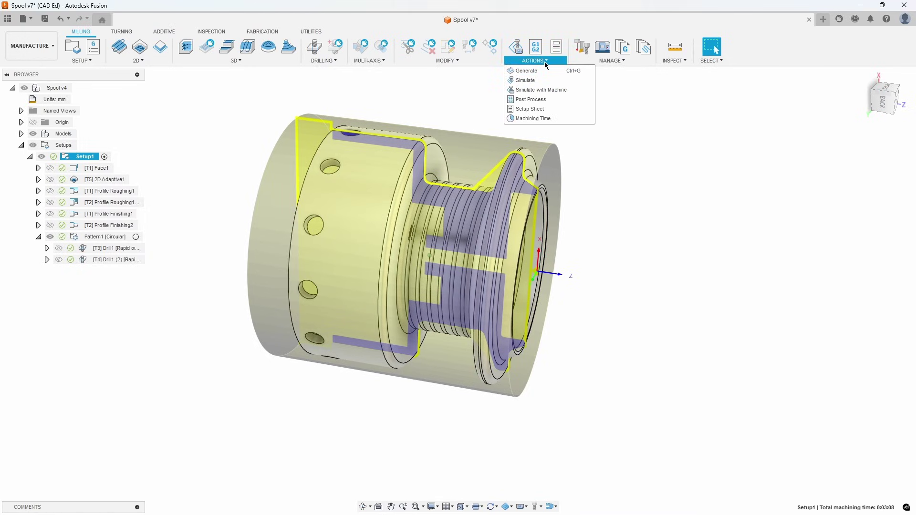
left_click(546, 100)
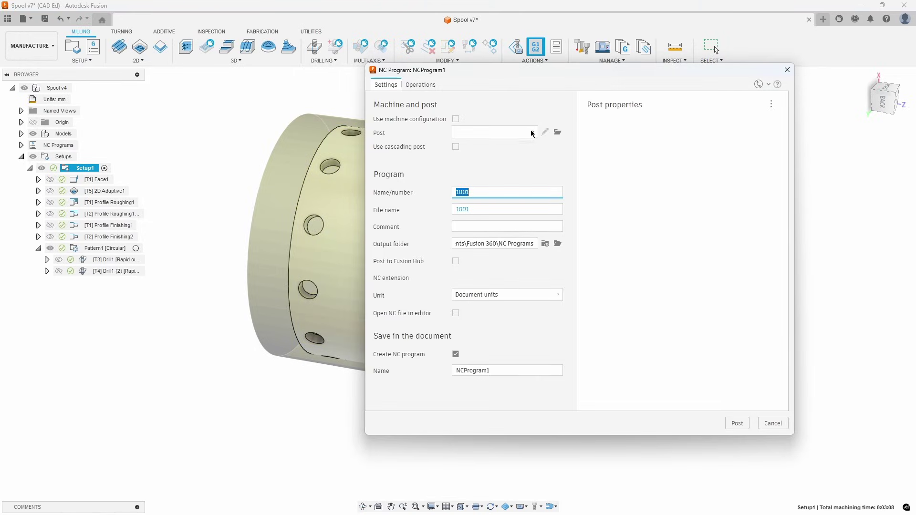
left_click(533, 133)
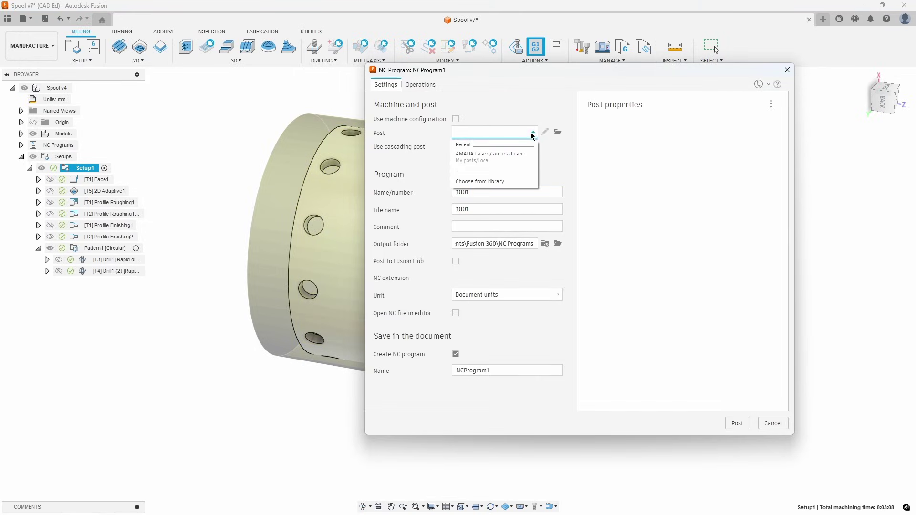
left_click(507, 183)
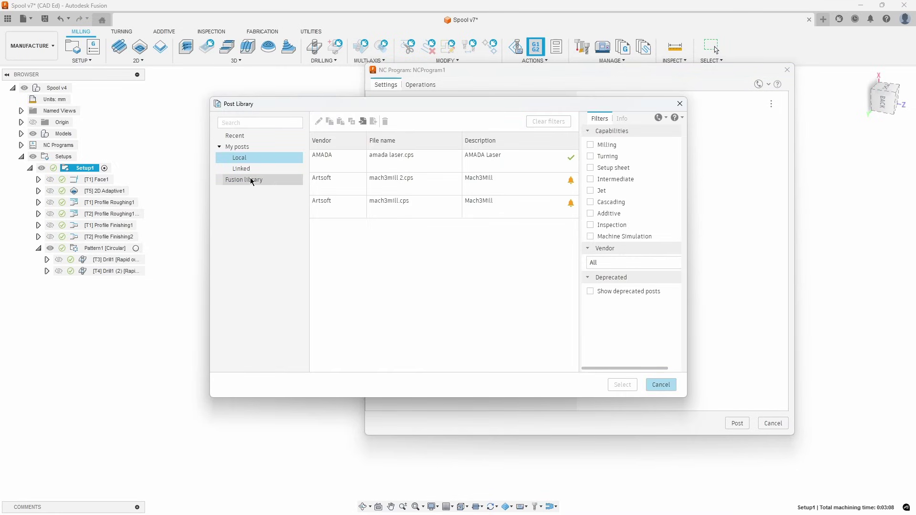
Filter the Fusion post library to Haas Automation and select HAAS ST-10
left_click(244, 180)
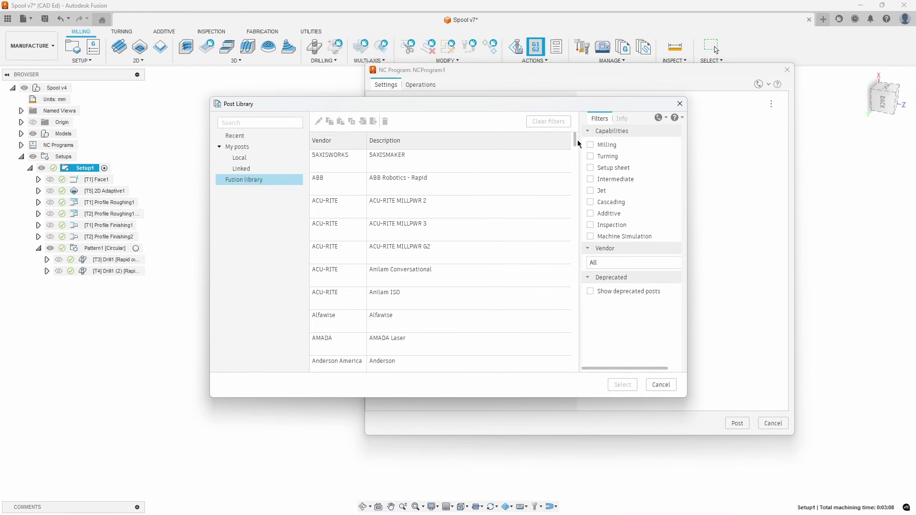
left_click_drag(574, 141, 569, 171)
scroll(570, 187, "down", 2)
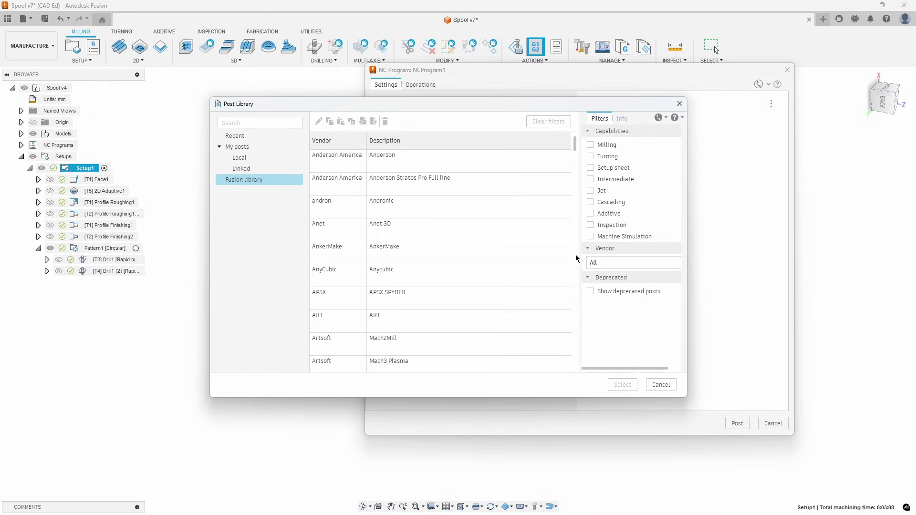
left_click(616, 263)
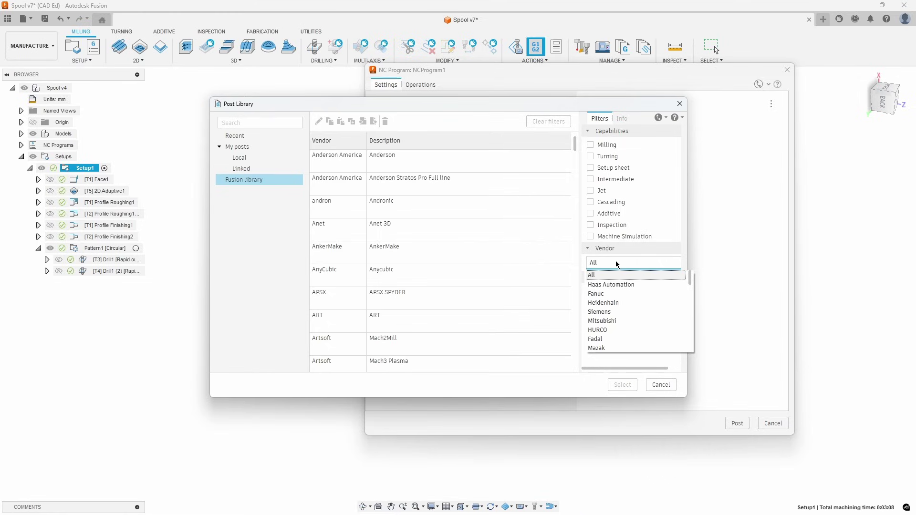
left_click(632, 285)
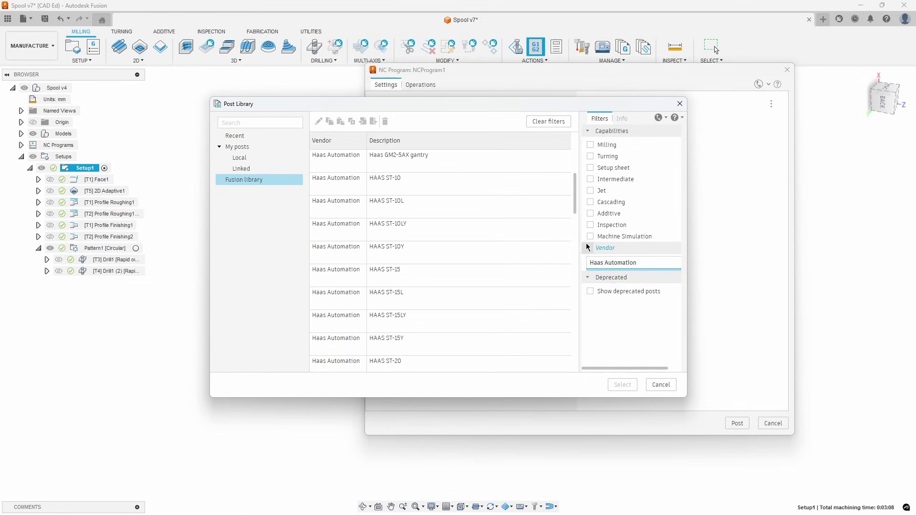
left_click(410, 182)
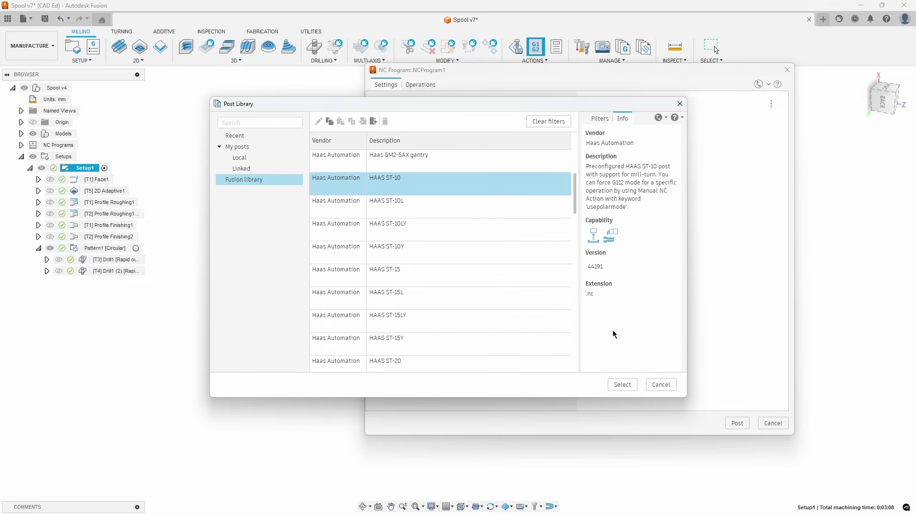
left_click(623, 385)
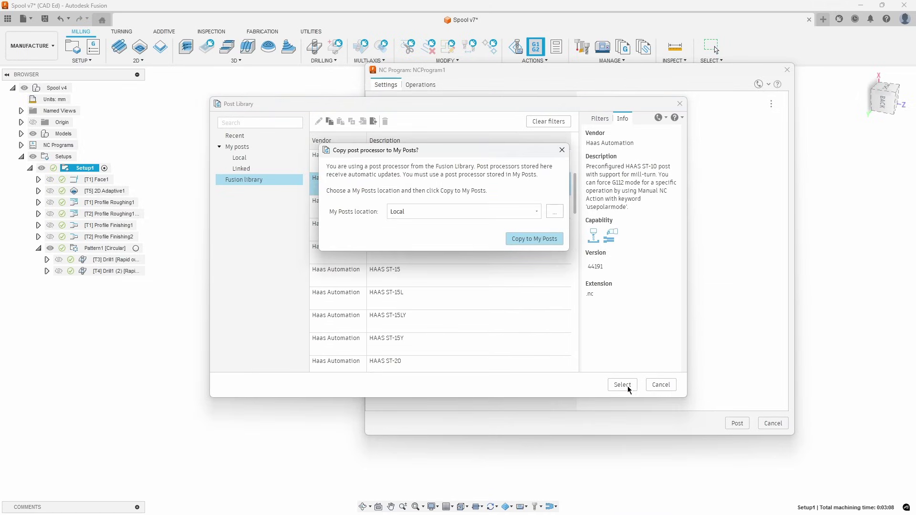
Copy the post to My Posts, enable Got Live Tooling, post 1001.nc and view it
left_click(530, 240)
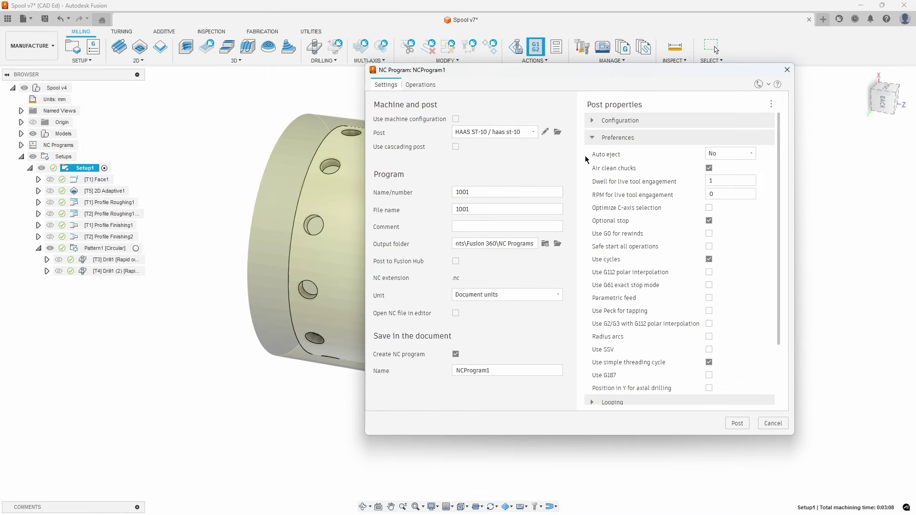
left_click(593, 121)
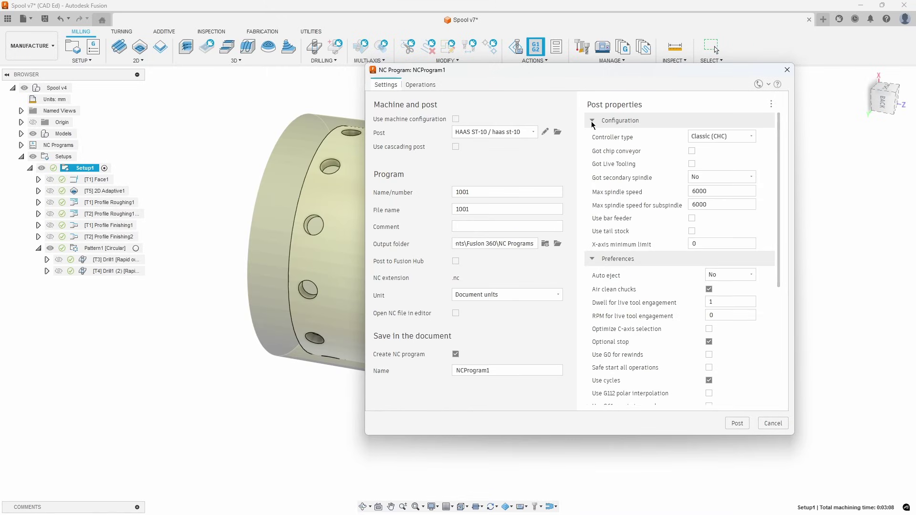
left_click(692, 164)
left_click(737, 423)
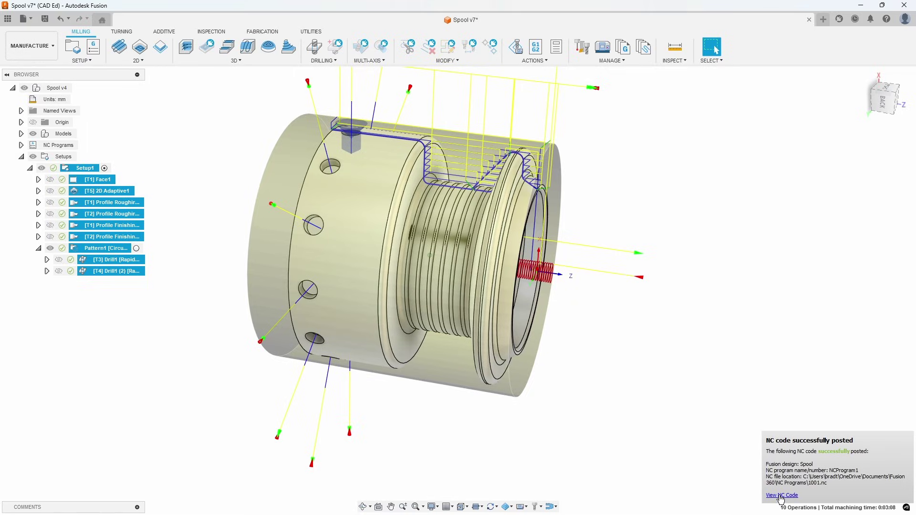
left_click(780, 496)
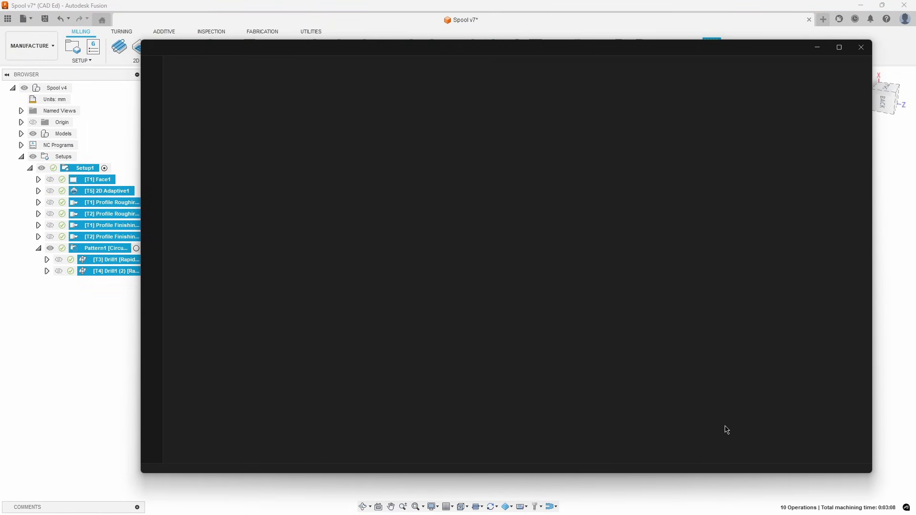
scroll(411, 284, "down", 5)
scroll(411, 284, "down", 5)
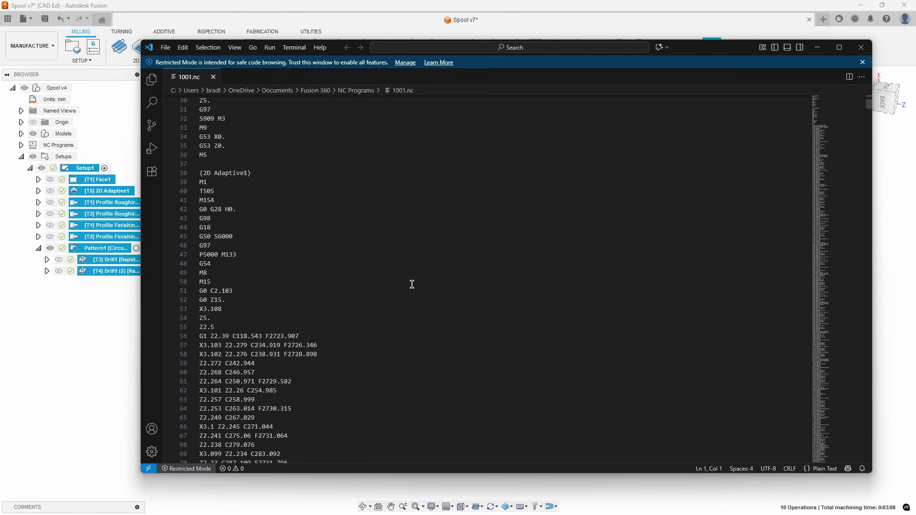
scroll(411, 285, "down", 7)
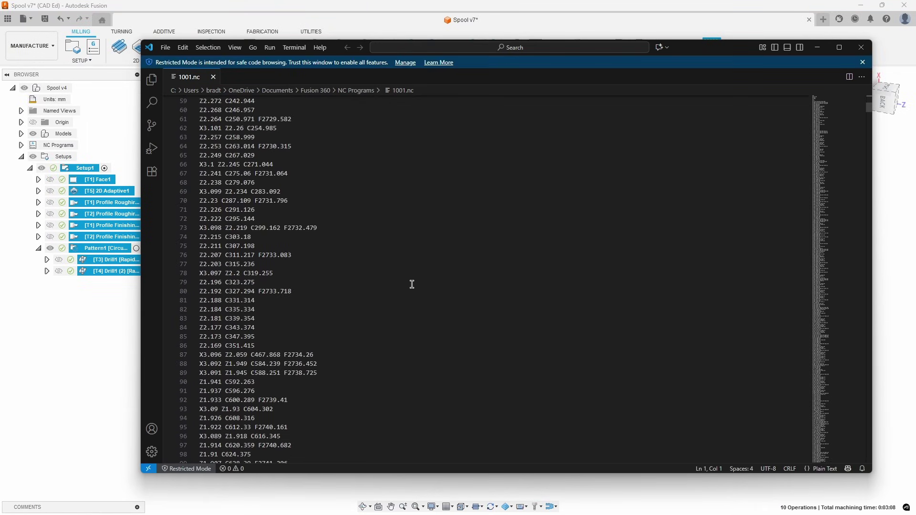
Close the G-code viewer and save the spool design as a new version
left_click(865, 50)
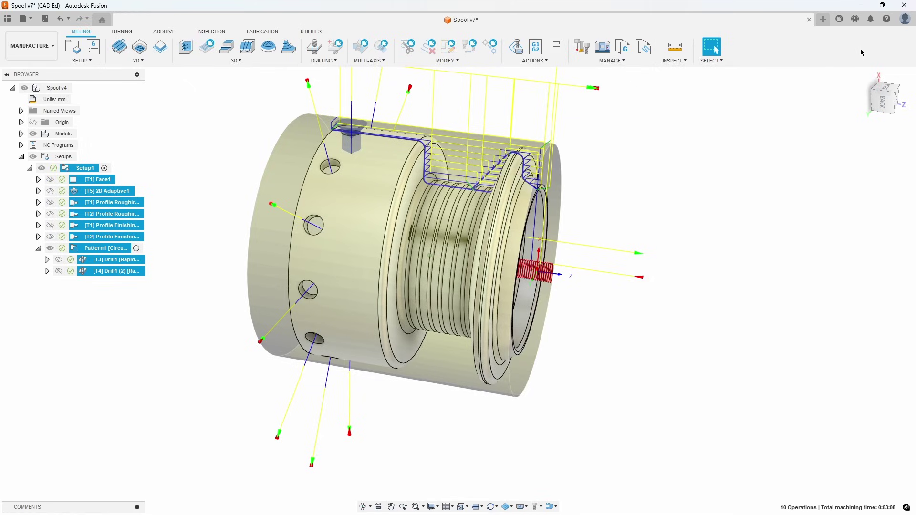
left_click(44, 19)
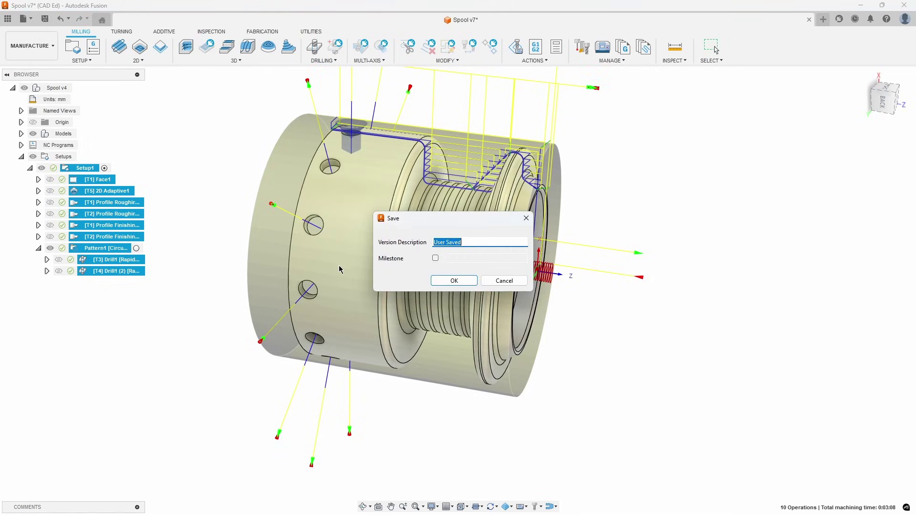
left_click(454, 286)
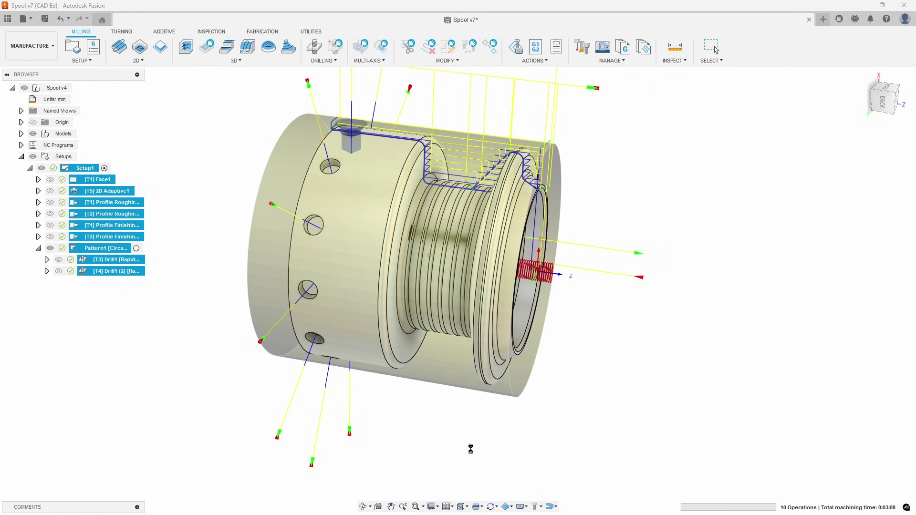